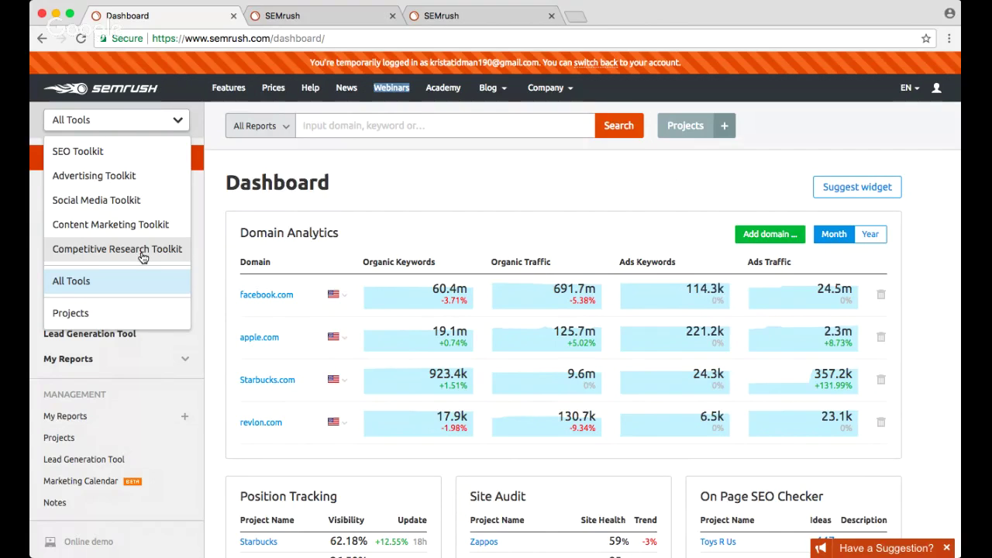
# Step: Close the toolkit list to see the Dashboard's Domain Analytics, Position Tracking and Site Audit widgets
pyautogui.click(137, 128)
# Step: Switch to the Content Marketing Toolkit and scroll through its overview
pyautogui.click(135, 127)
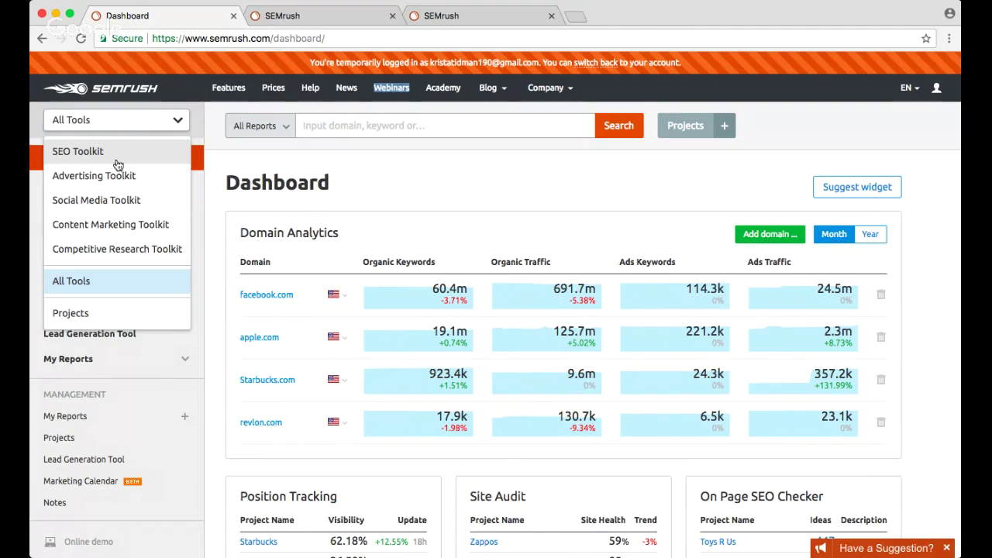
pyautogui.click(157, 232)
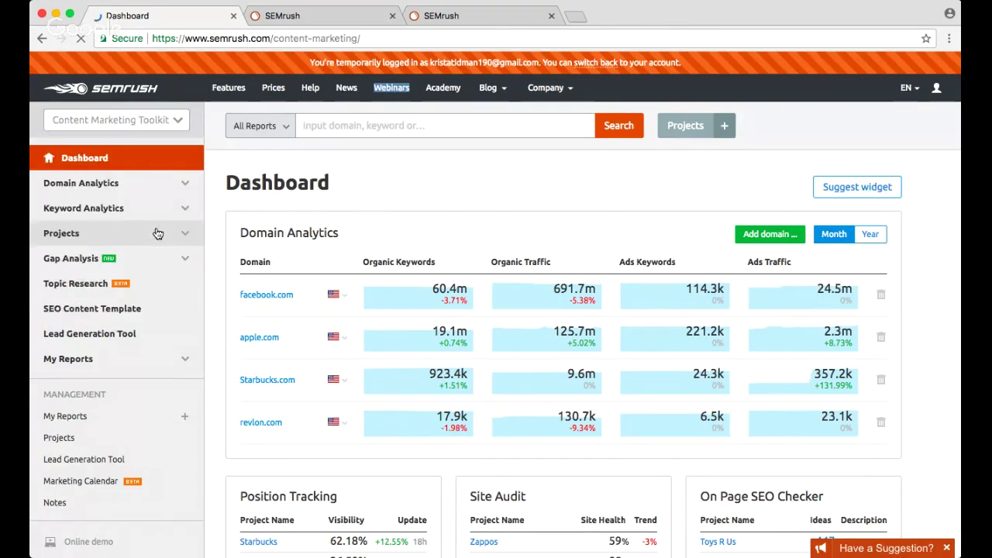
pyautogui.scroll(-1, 424, 222)
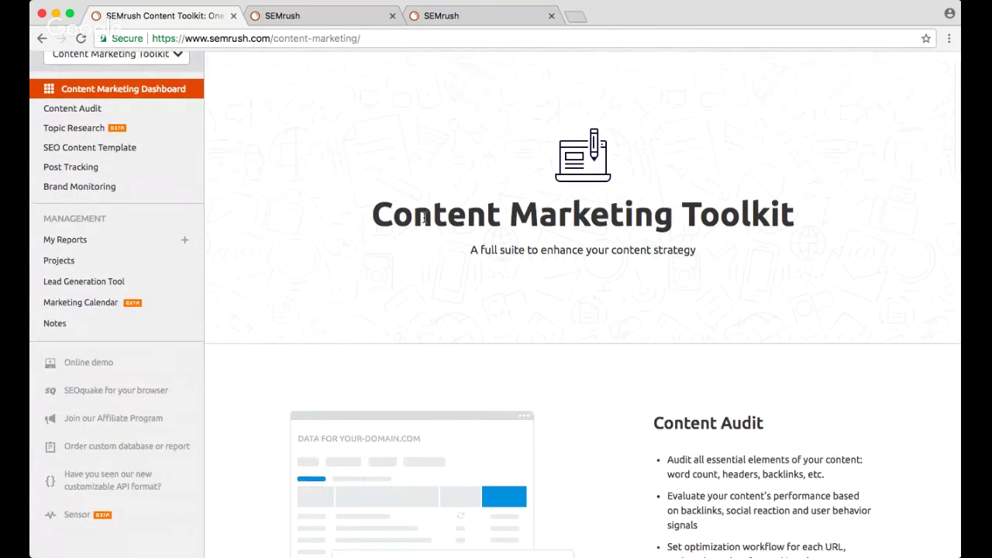
pyautogui.scroll(-5, 555, 293)
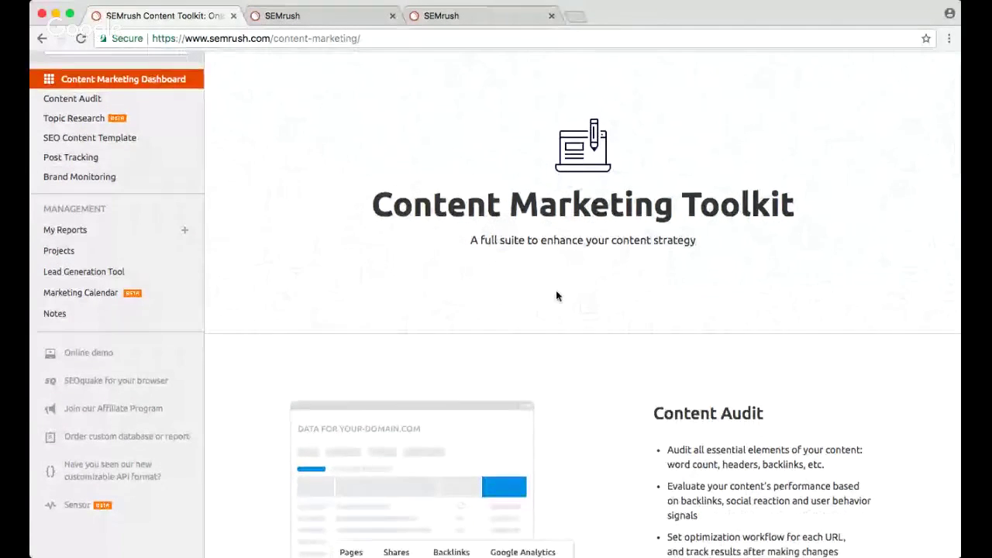
pyautogui.scroll(5, 556, 295)
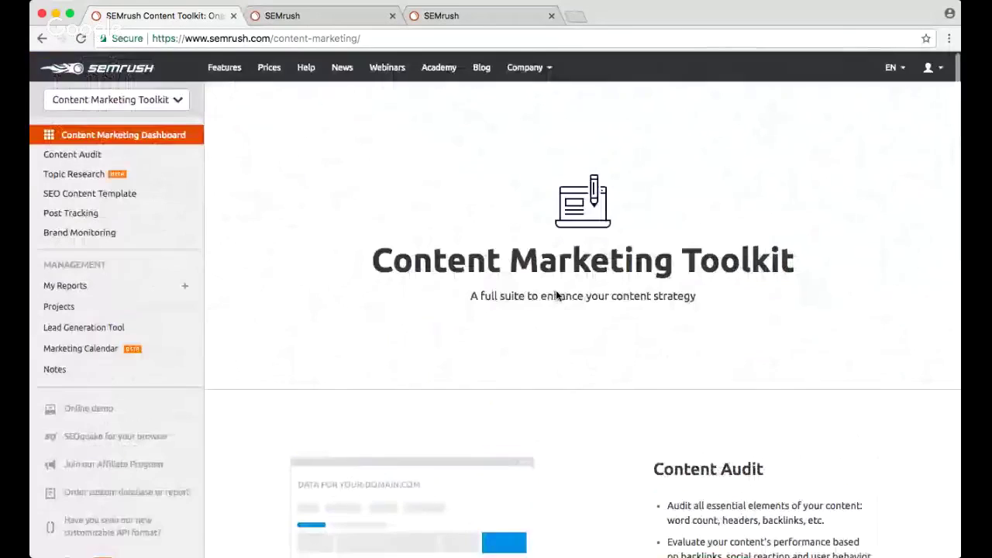
# Step: Browse the toolkit list again, return to the main Dashboard, then go to the Toys R Us project tab
pyautogui.click(143, 97)
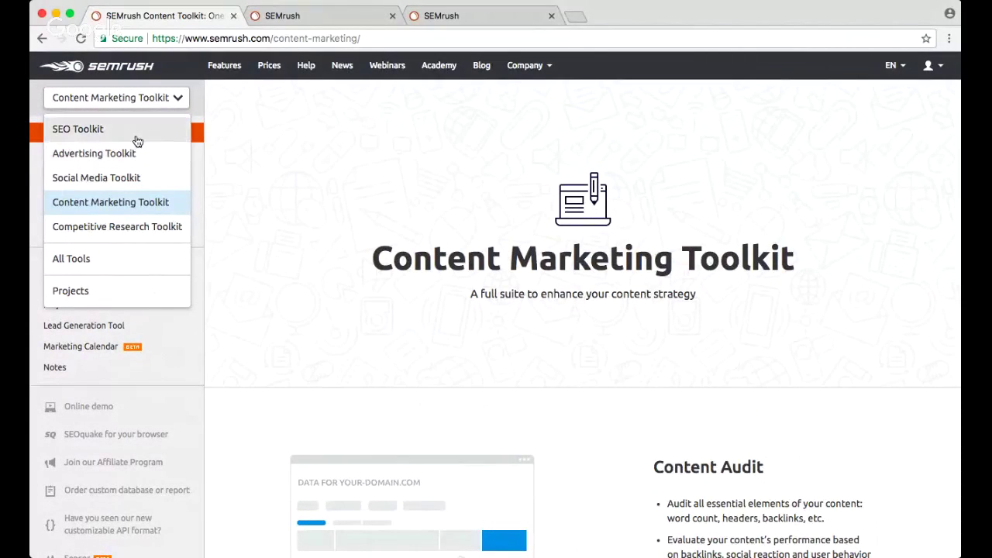
pyautogui.scroll(-4, 493, 240)
pyautogui.scroll(-15, 493, 238)
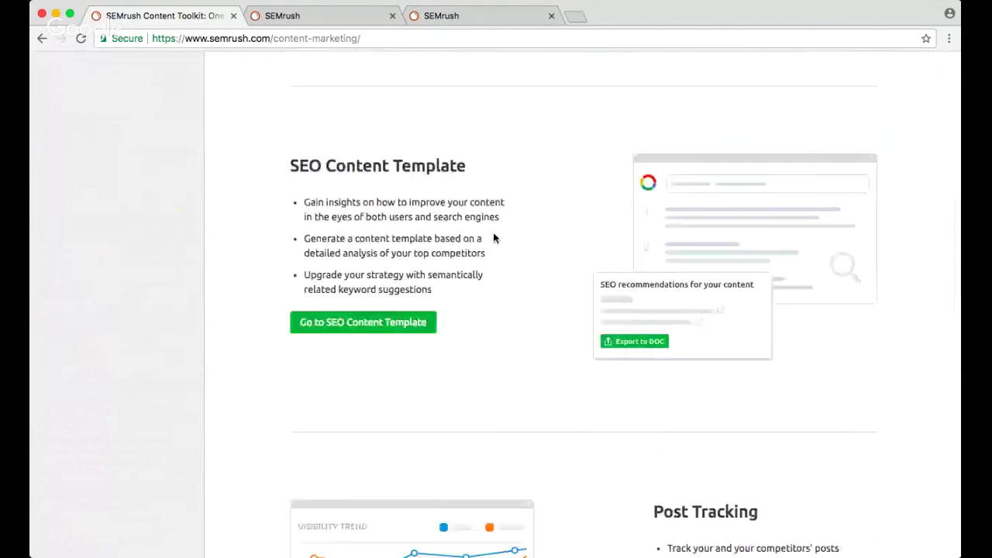
pyautogui.scroll(7, 495, 237)
pyautogui.scroll(10, 493, 238)
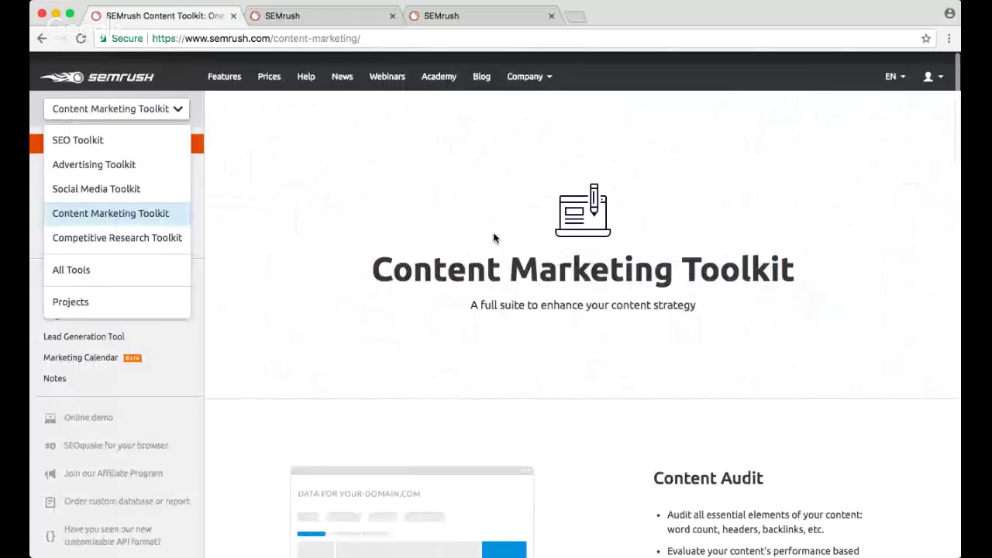
pyautogui.click(154, 107)
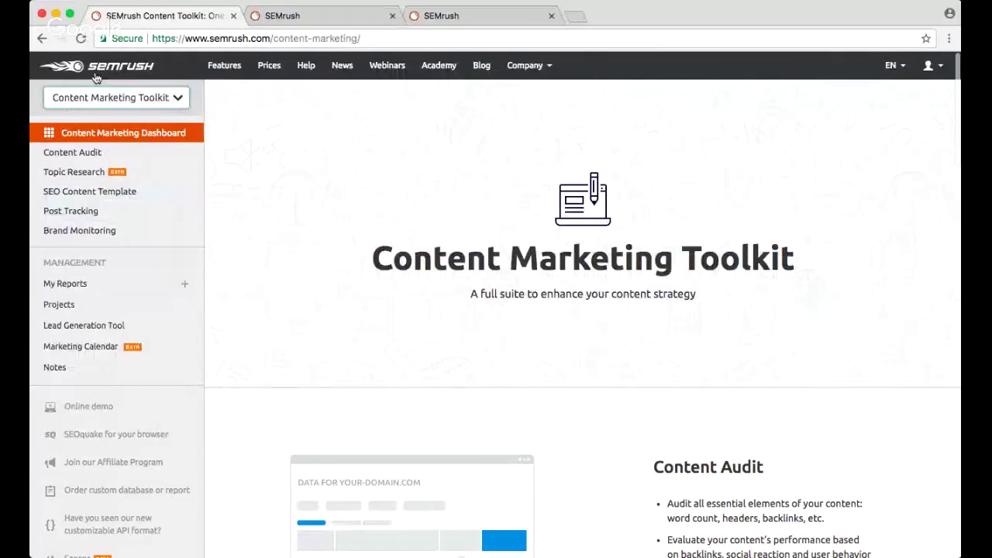
pyautogui.click(79, 73)
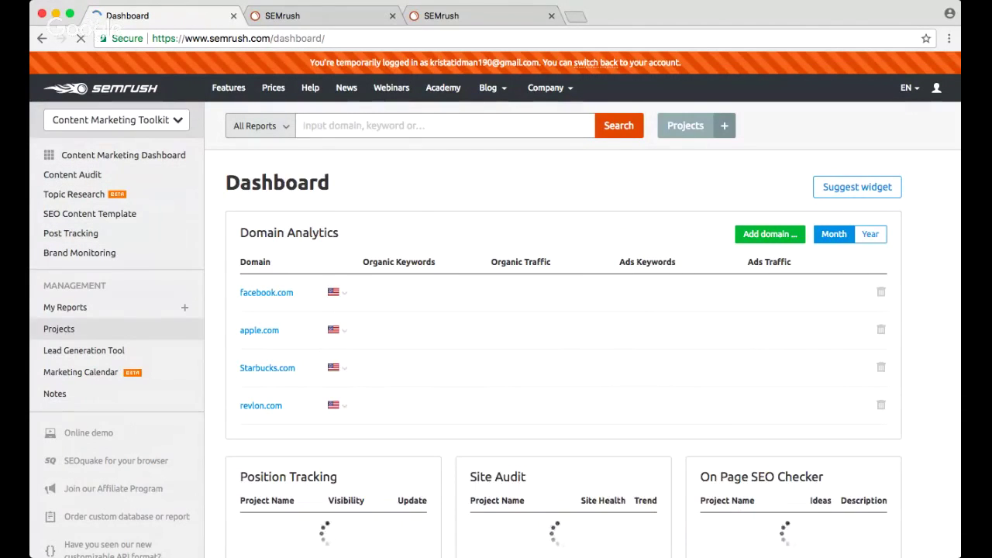
pyautogui.click(338, 14)
# Step: Scroll the Toys R Us dashboard down to the toxic links, link-building prospects and PPC campaign widgets
pyautogui.scroll(-1, 518, 172)
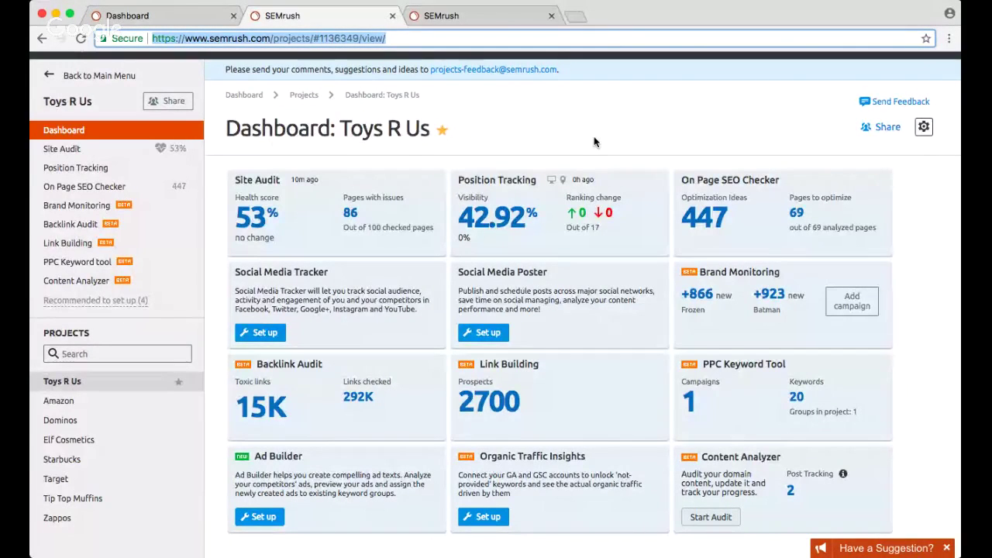
pyautogui.scroll(-1, 594, 142)
pyautogui.scroll(-2, 595, 142)
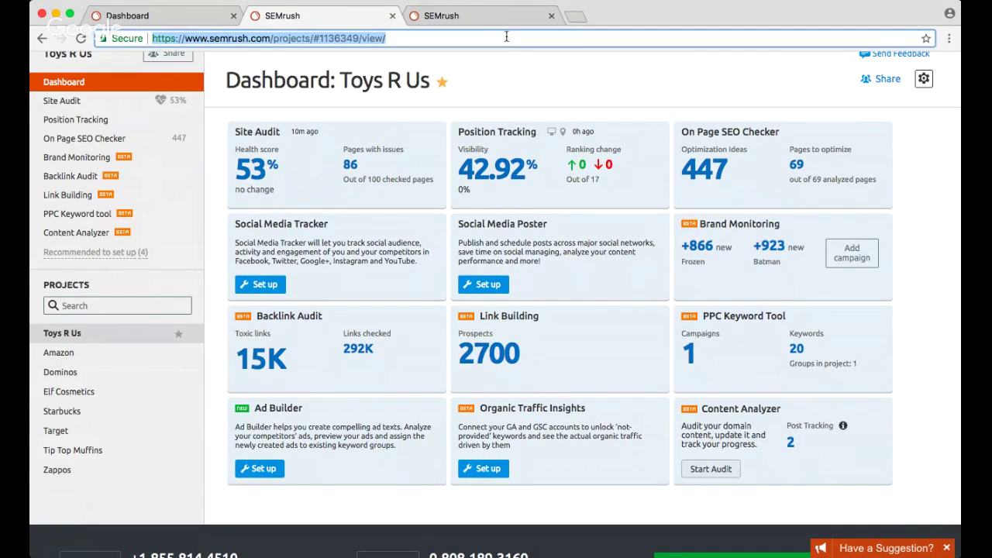
# Step: Open Toys R Us Brand Monitoring in a new tab and dismiss the new campaign form to view the Frozen campaign
pyautogui.click(736, 225)
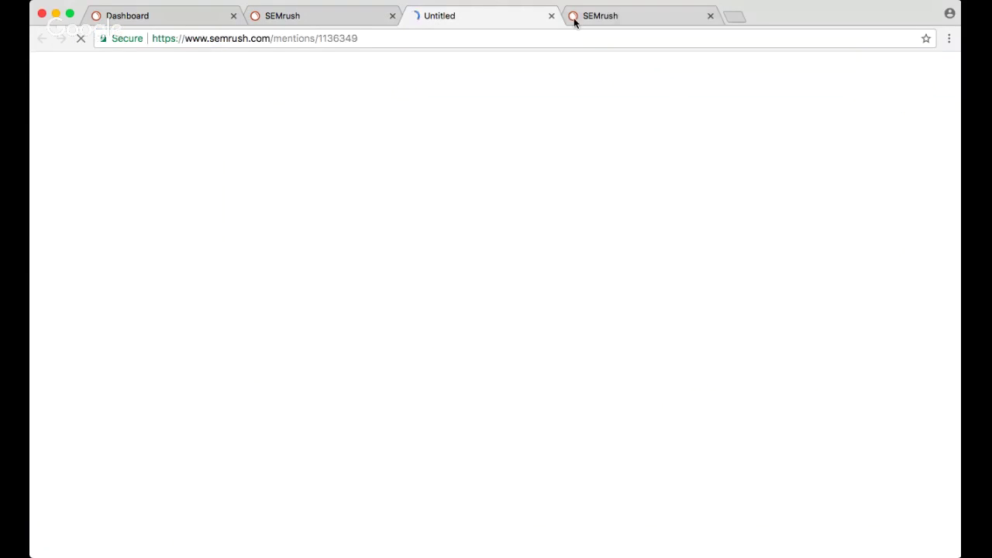
pyautogui.click(603, 22)
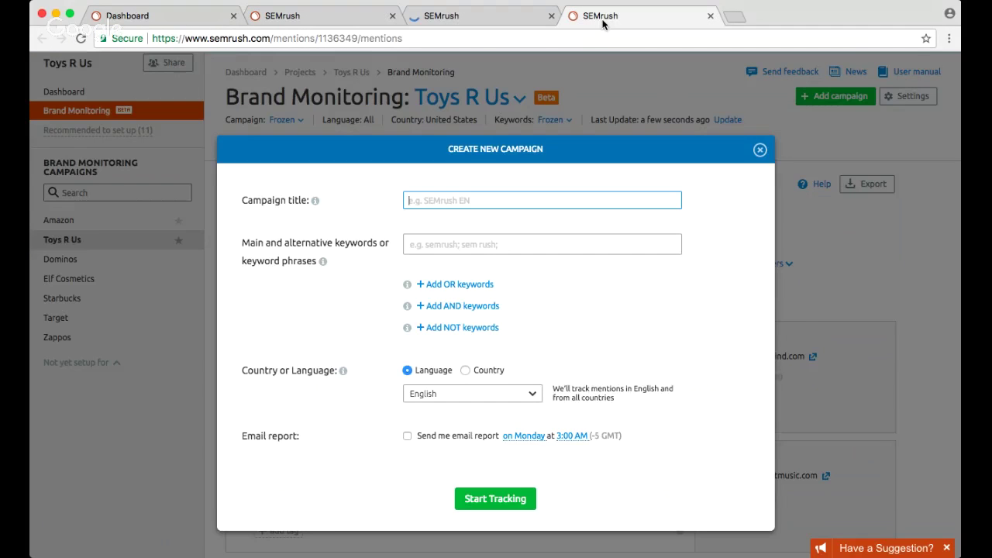
pyautogui.click(759, 150)
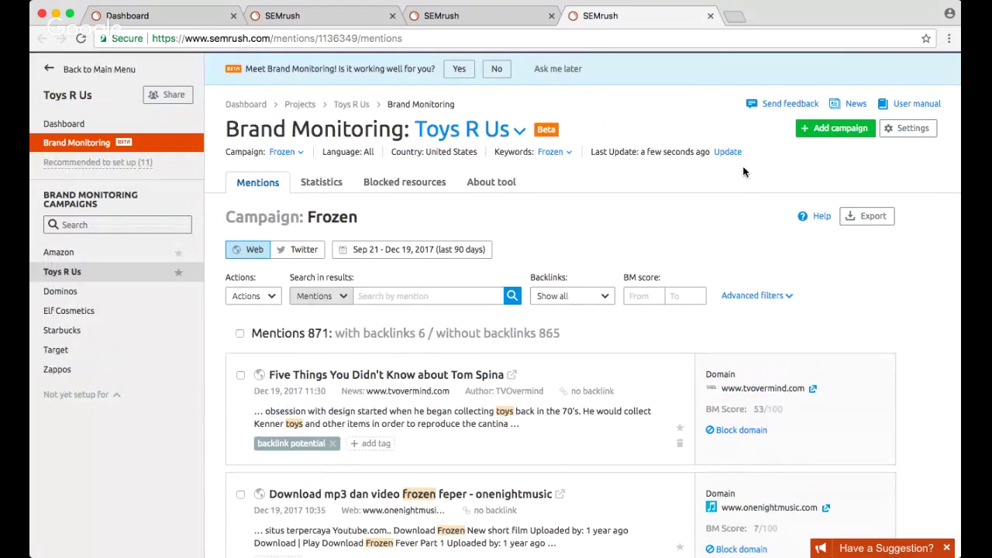
# Step: Review the Frozen campaign's tracked keywords and the list of Toys R Us campaigns
pyautogui.click(565, 154)
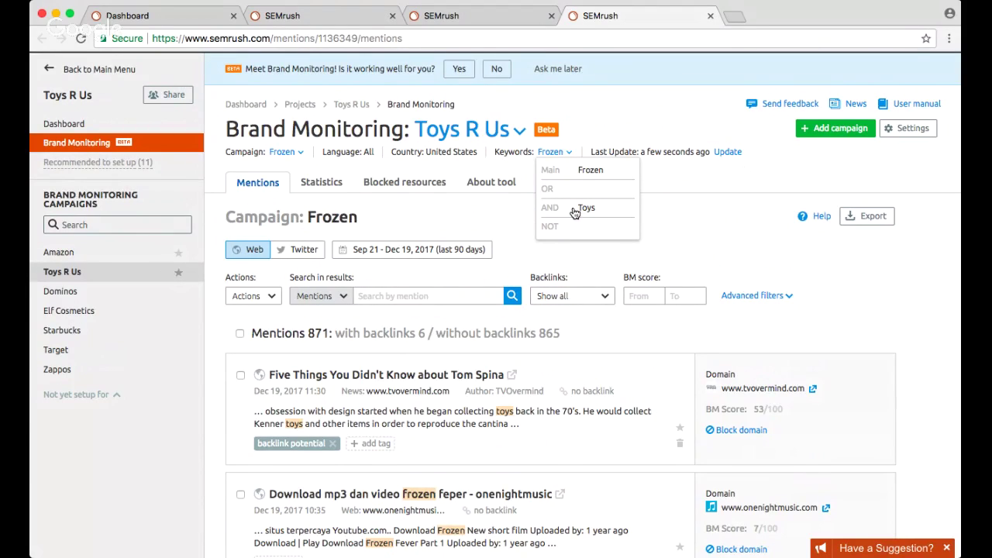
pyautogui.click(668, 202)
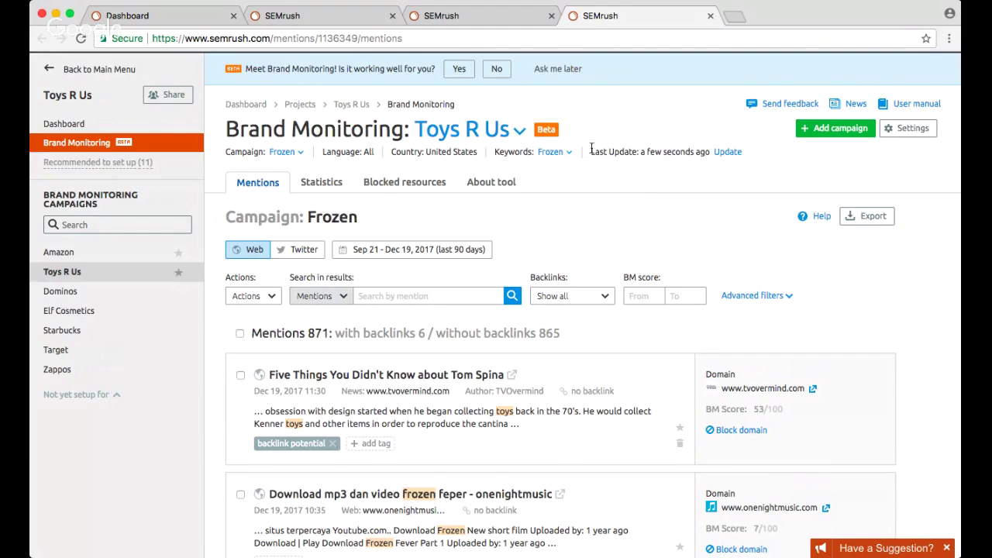
pyautogui.click(561, 155)
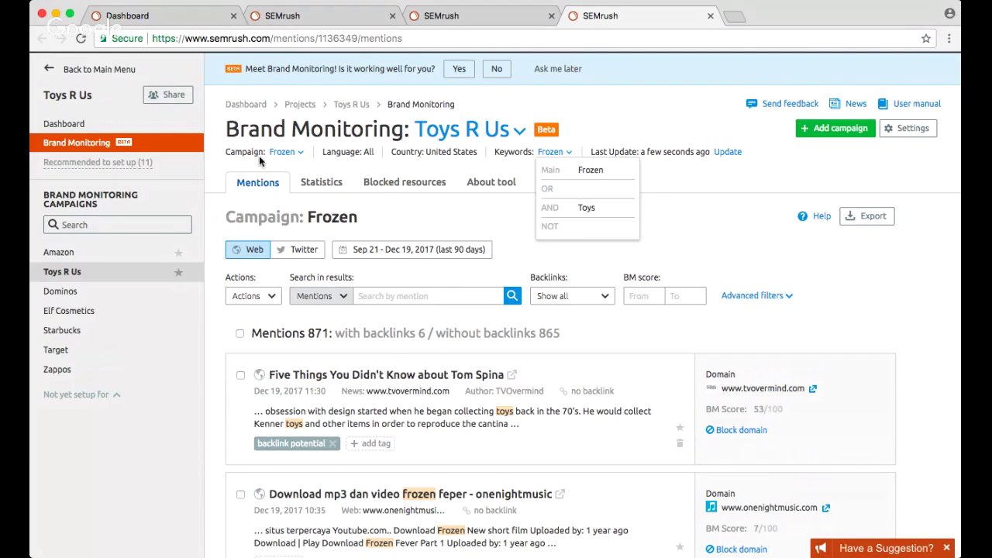
pyautogui.click(289, 156)
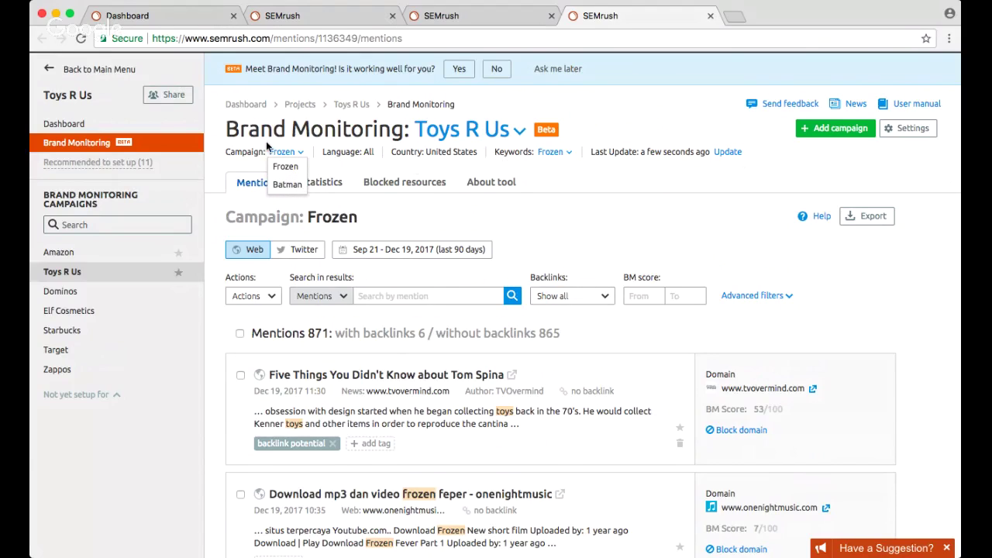
# Step: Open the Create New Campaign form for a new brand monitoring campaign
pyautogui.click(859, 136)
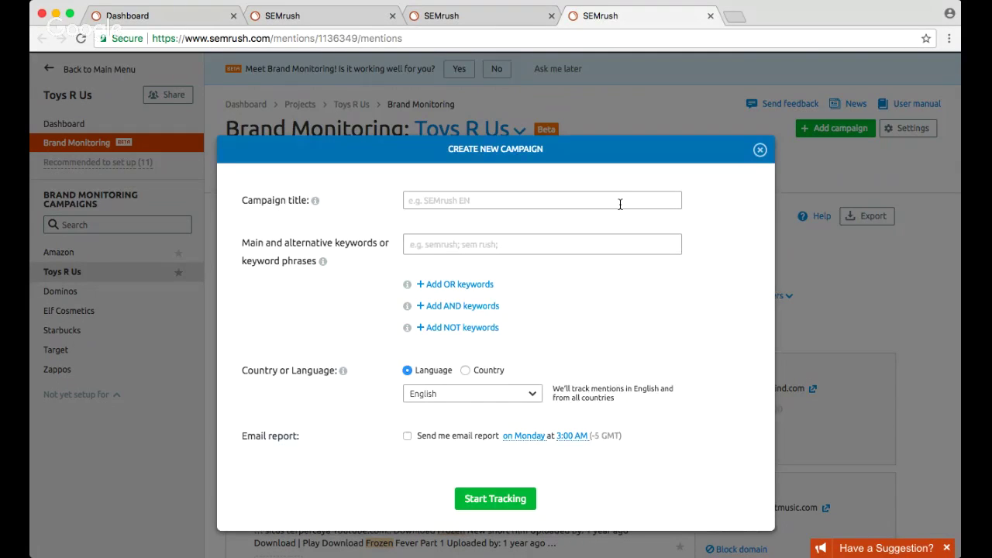
pyautogui.click(760, 150)
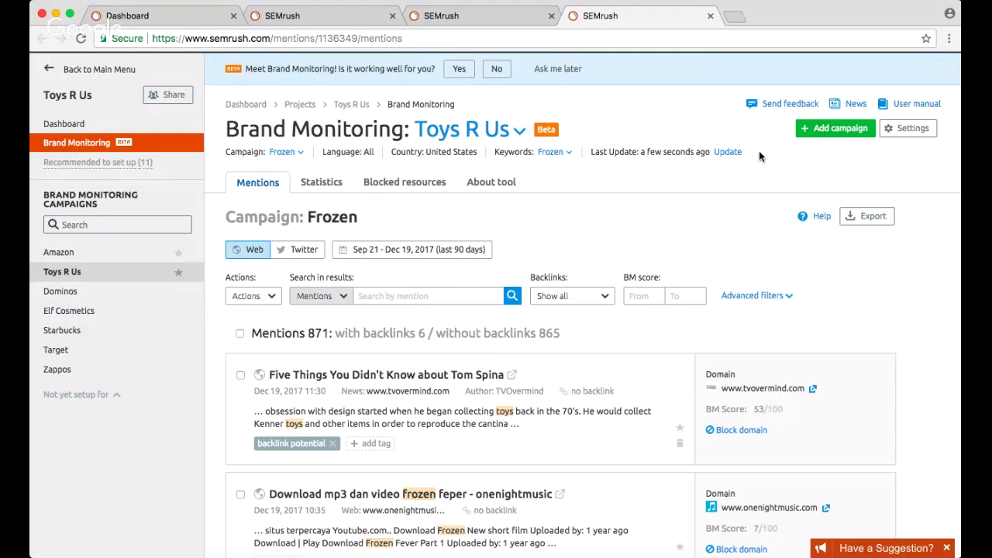
pyautogui.scroll(-1, 707, 200)
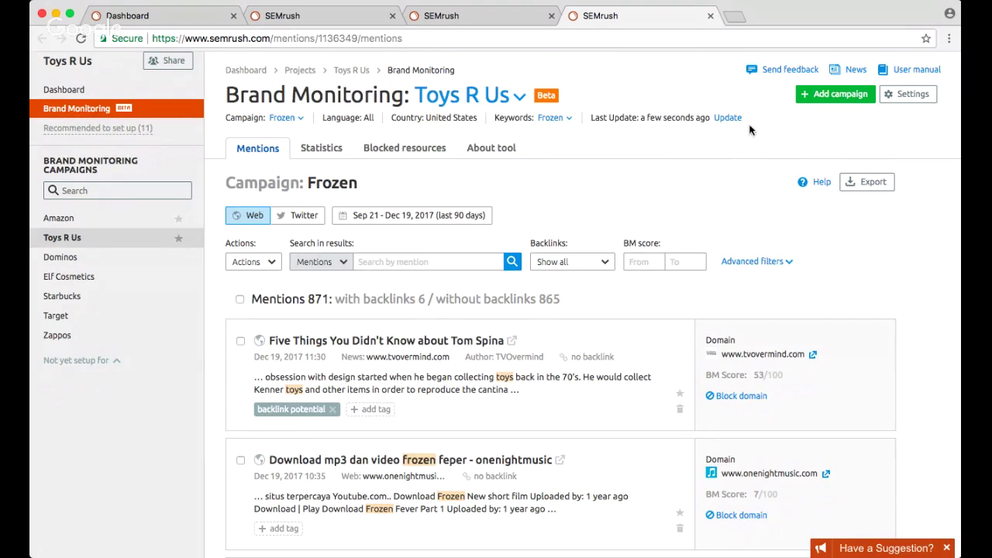
pyautogui.click(815, 99)
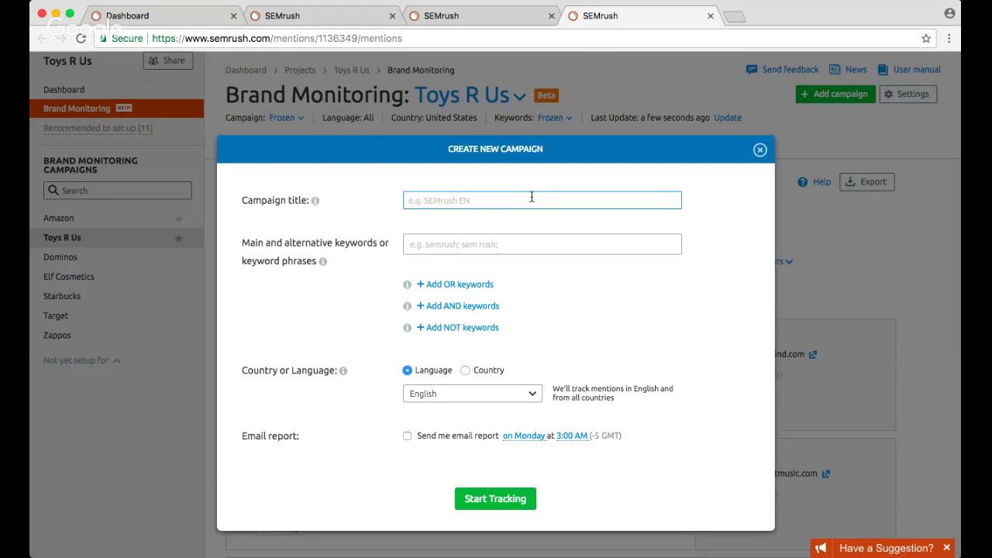
# Step: Title the campaign 'Star Wars', add 'Star wars' as its main keyword, and add an AND keyword entry
pyautogui.write('Star Wars')
pyautogui.click(476, 244)
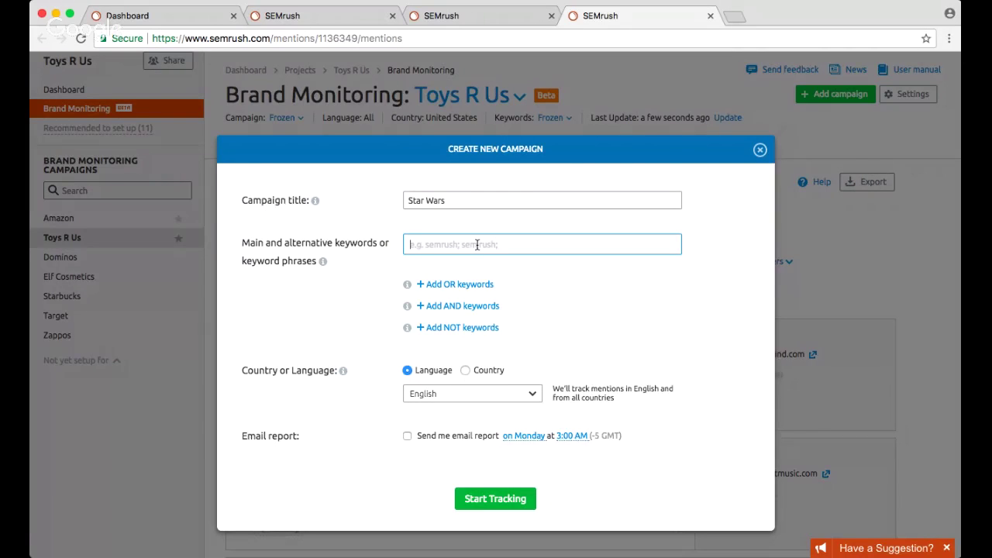
pyautogui.write('Star wars')
pyautogui.moveTo(315, 203)
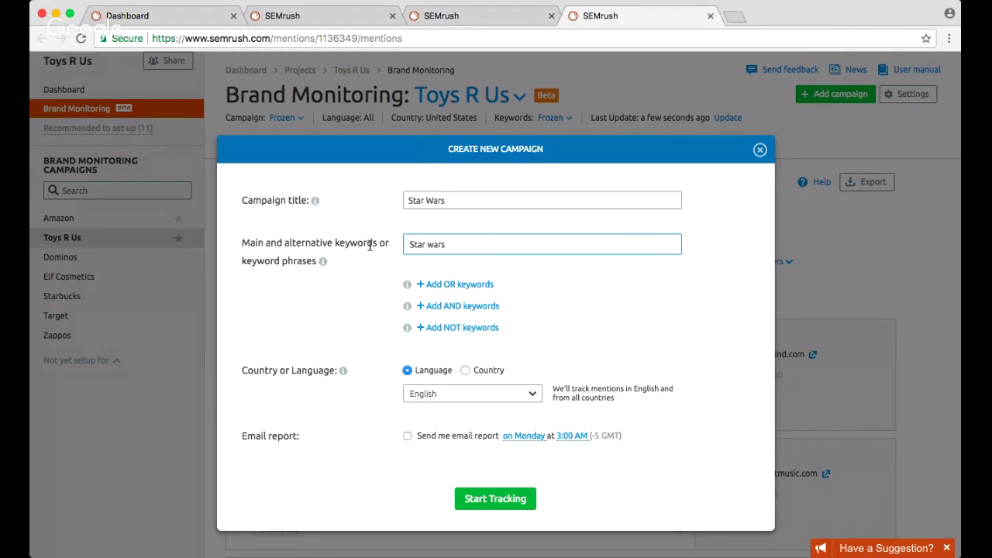
pyautogui.click(483, 242)
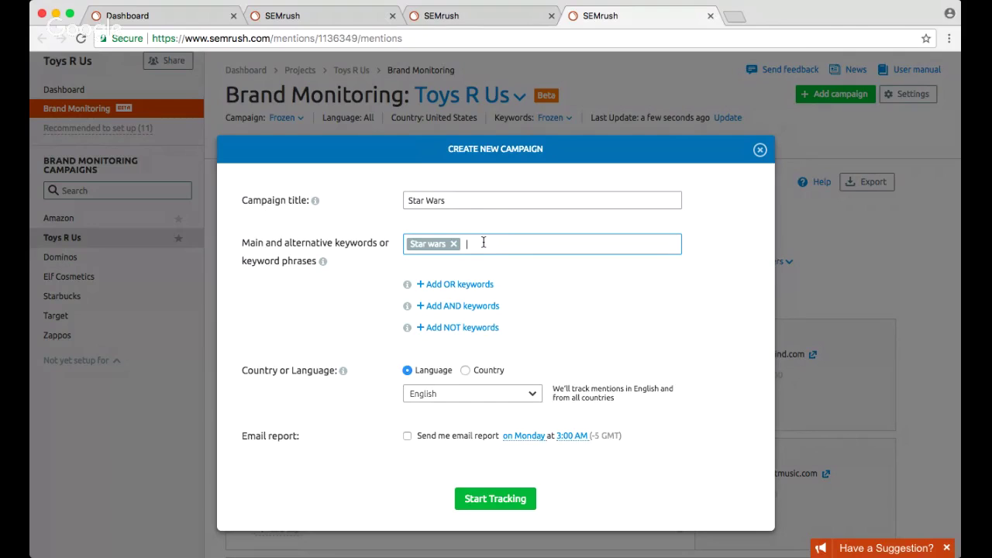
pyautogui.moveTo(322, 264)
pyautogui.click(471, 307)
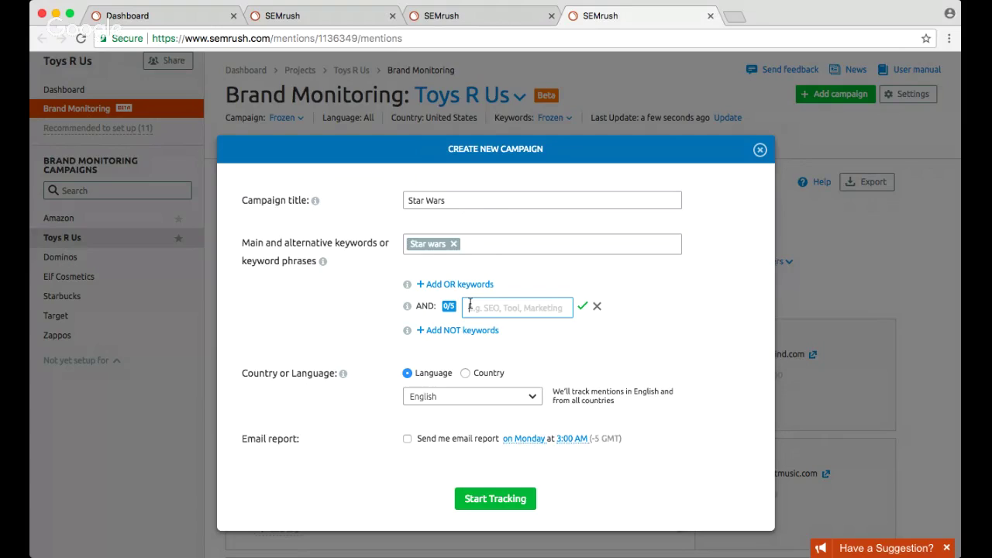
# Step: Add 'toys' as the AND keyword and track mentions by country (United States)
pyautogui.write('toys')
pyautogui.press('Return')
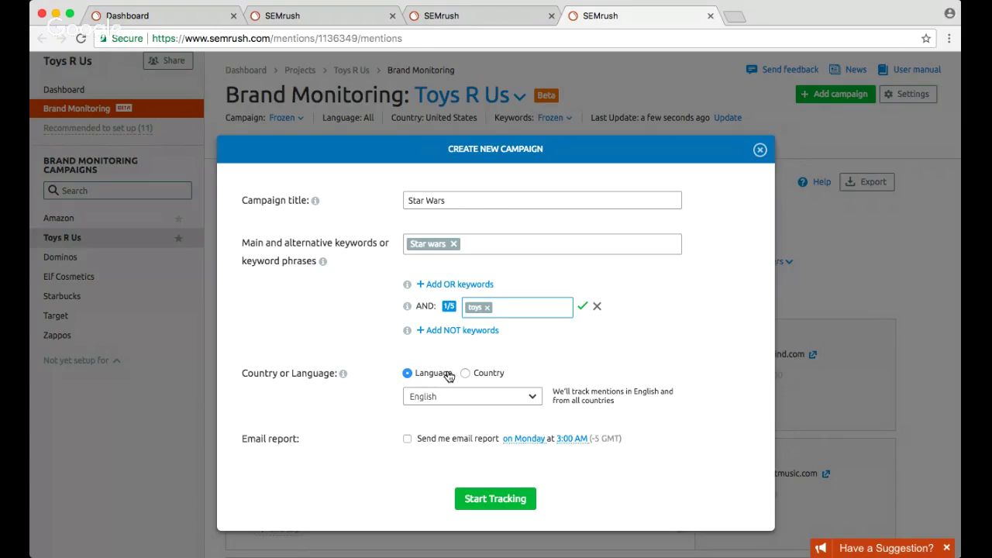
pyautogui.click(473, 373)
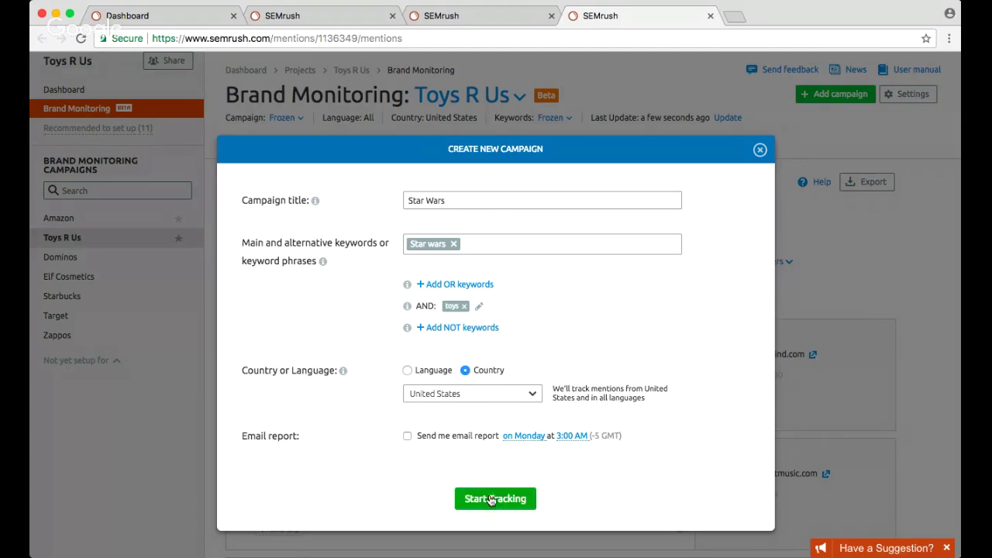
# Step: Set the email report time to 9:00 AM and start tracking the Star Wars campaign
pyautogui.click(578, 439)
pyautogui.scroll(-3, 581, 500)
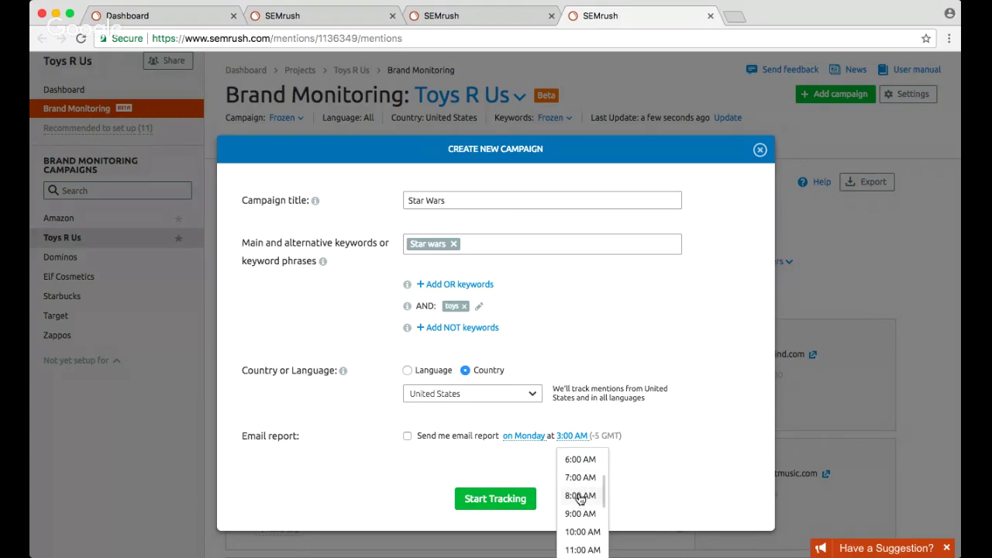
pyautogui.click(589, 515)
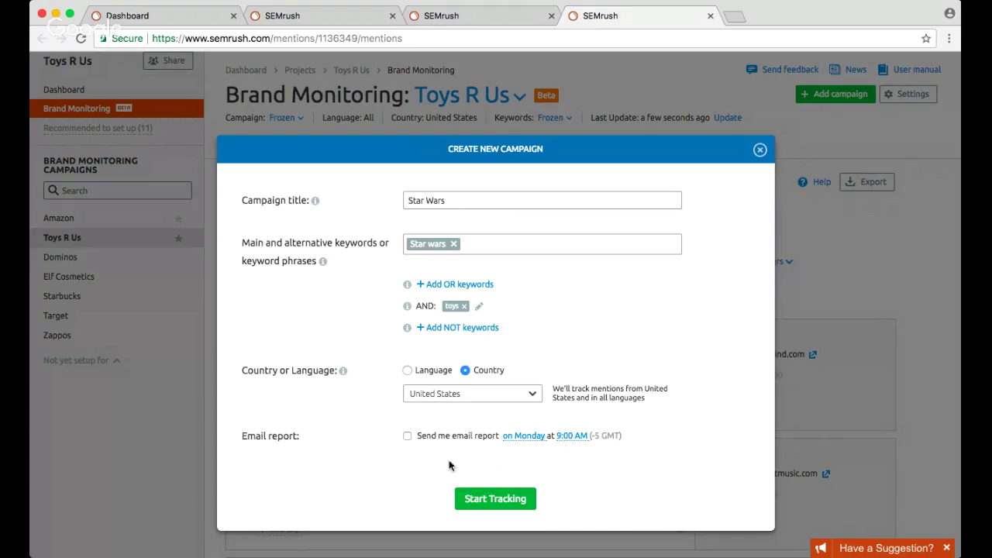
pyautogui.click(493, 504)
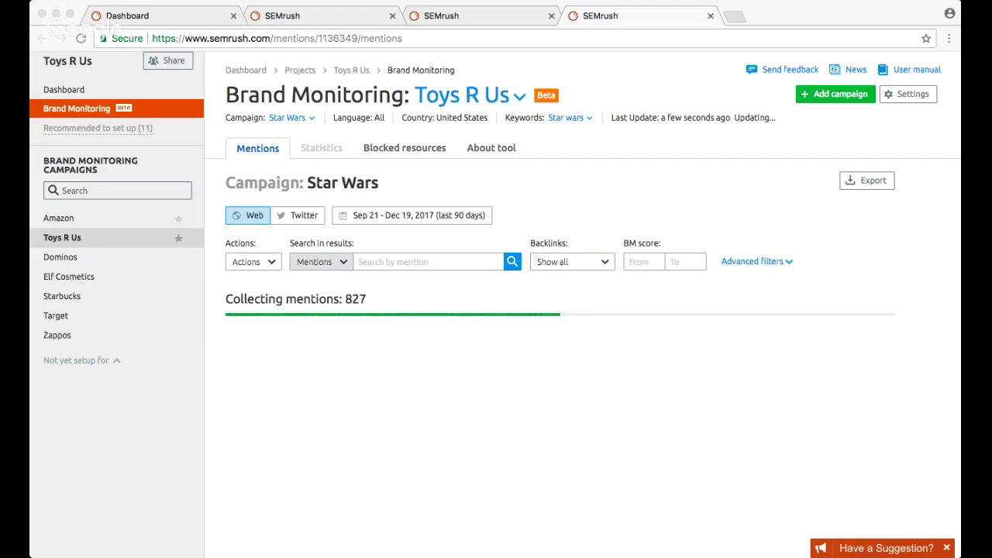
# Step: Check the Star Wars campaign's keywords, then switch to the Batman campaign
pyautogui.click(128, 69)
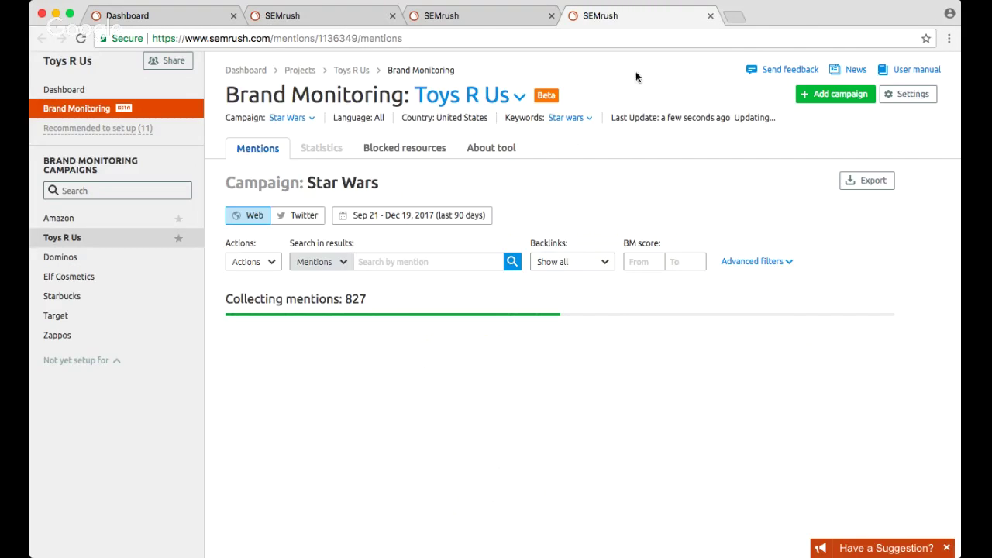
pyautogui.click(566, 122)
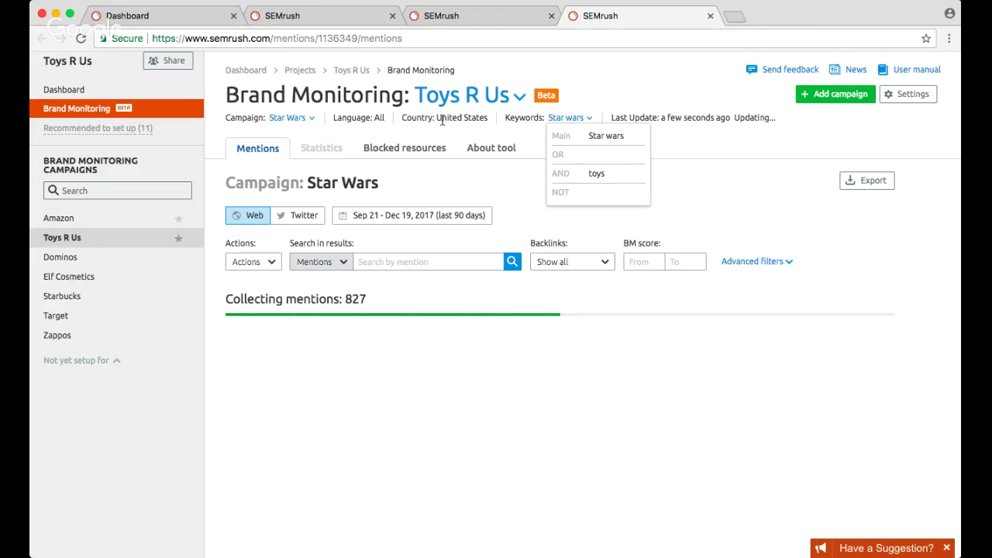
pyautogui.click(301, 118)
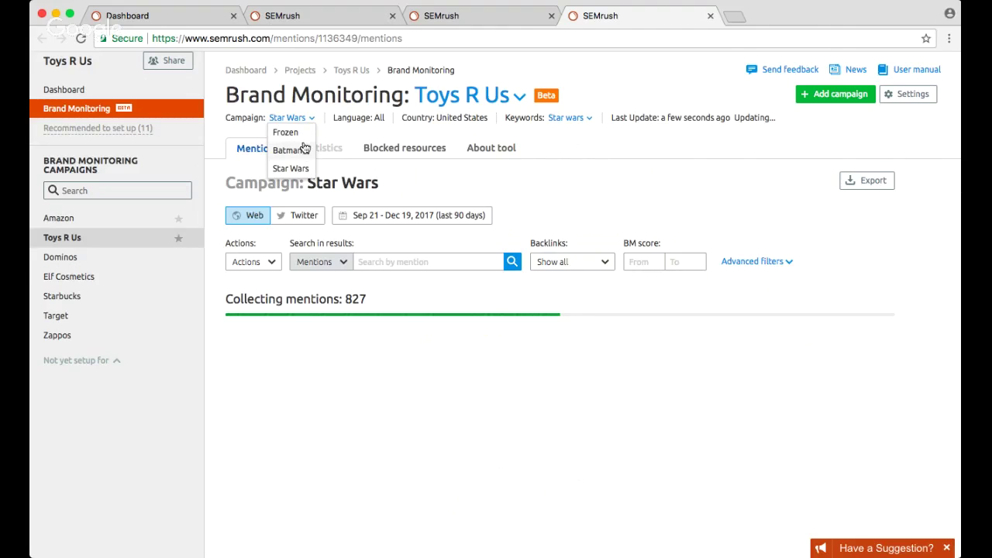
pyautogui.click(301, 151)
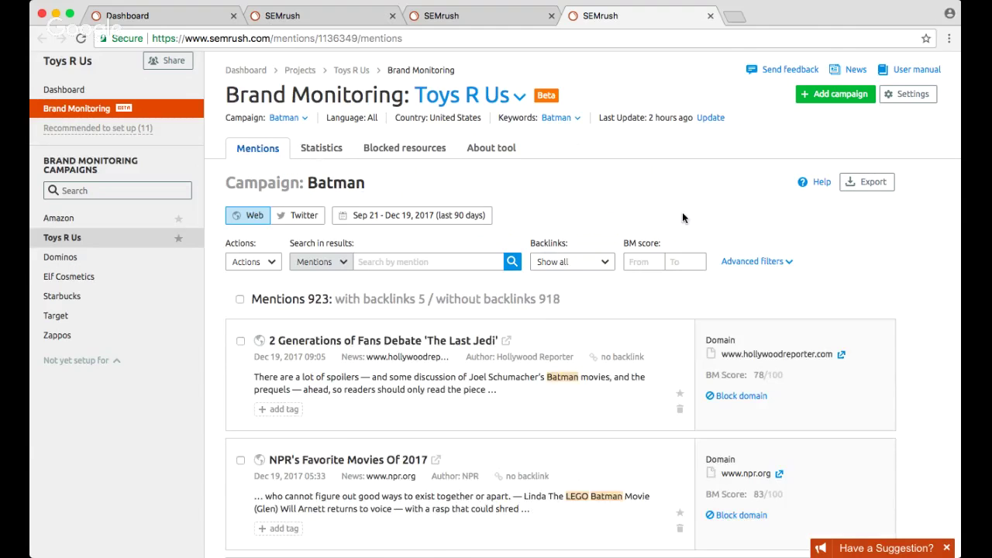
# Step: Scroll through the Batman campaign's 923 mentions, 5 with backlinks and 918 without
pyautogui.scroll(-1, 682, 213)
pyautogui.scroll(-1, 682, 212)
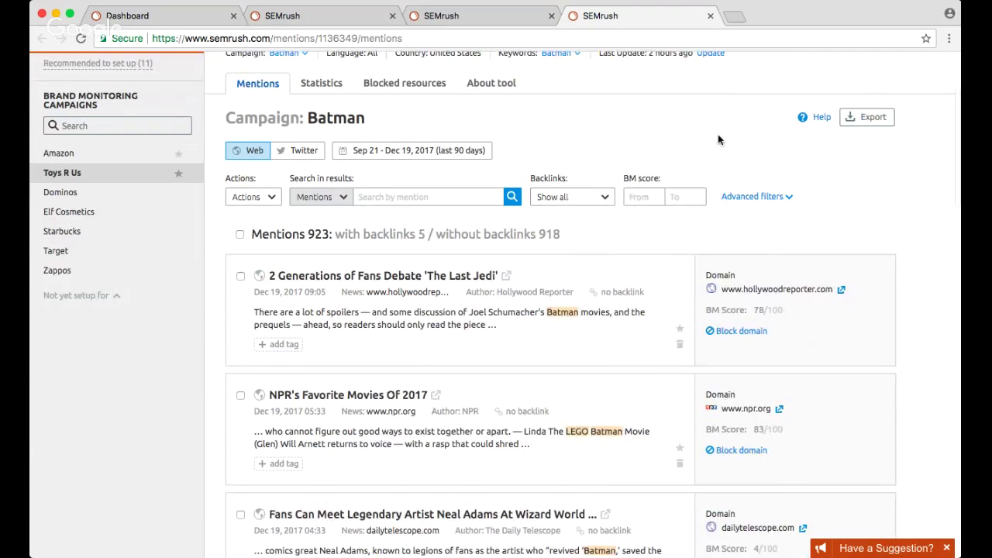
pyautogui.scroll(1, 717, 135)
pyautogui.scroll(-1, 717, 140)
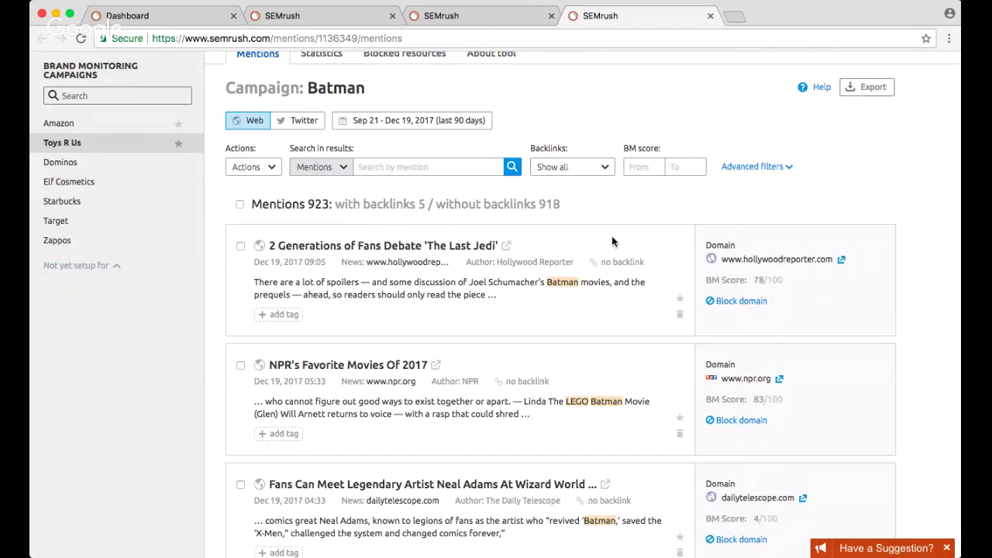
pyautogui.scroll(-1, 611, 237)
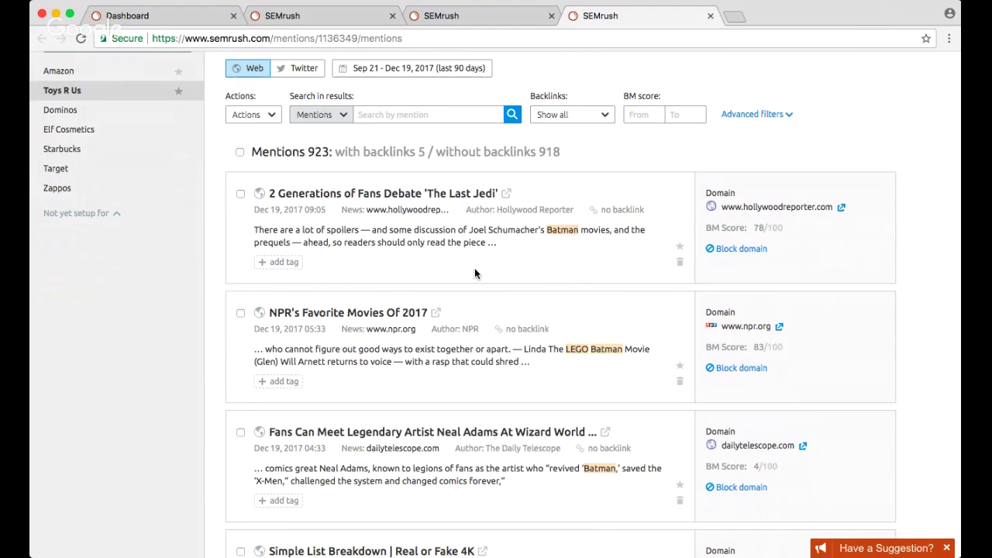
pyautogui.scroll(-1, 474, 268)
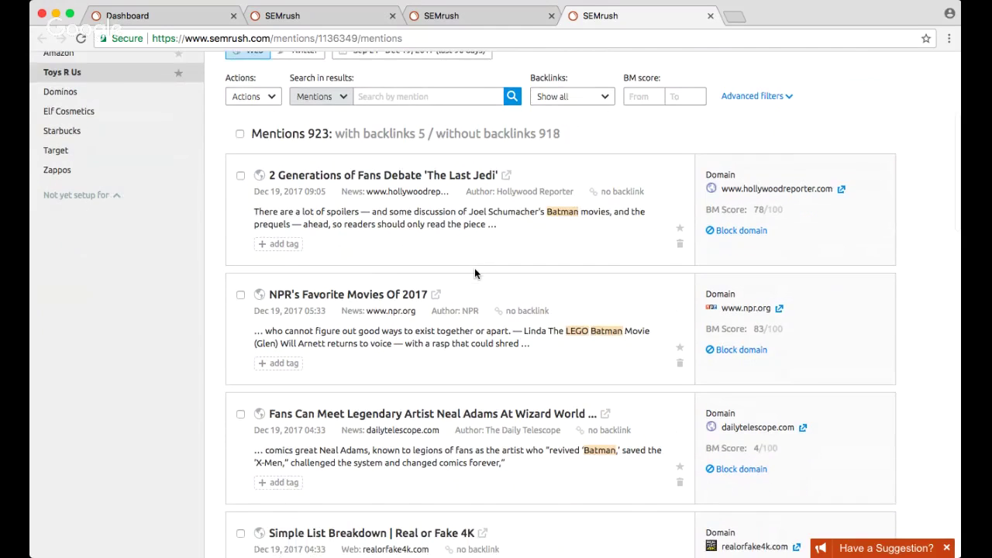
pyautogui.scroll(3, 558, 267)
pyautogui.scroll(-1, 557, 271)
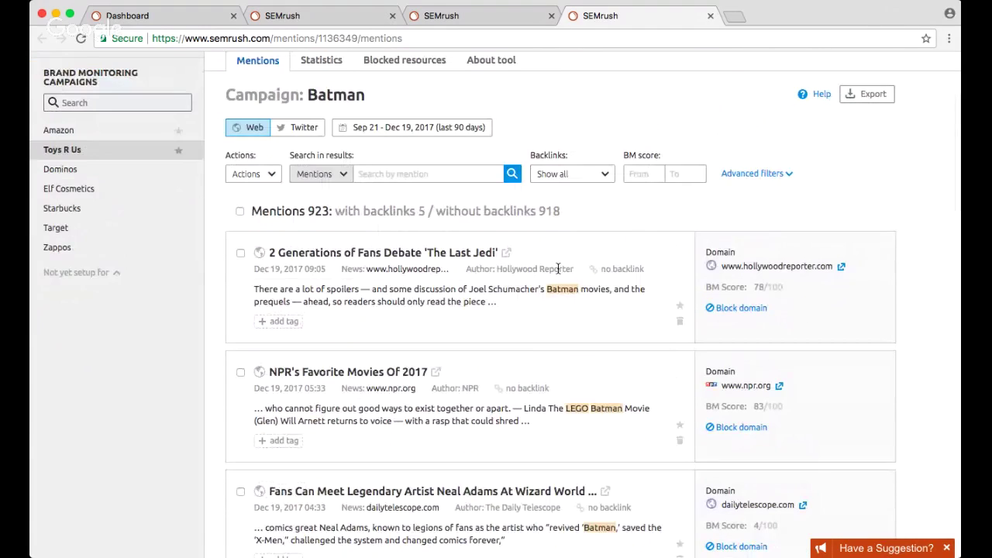
pyautogui.scroll(2, 558, 311)
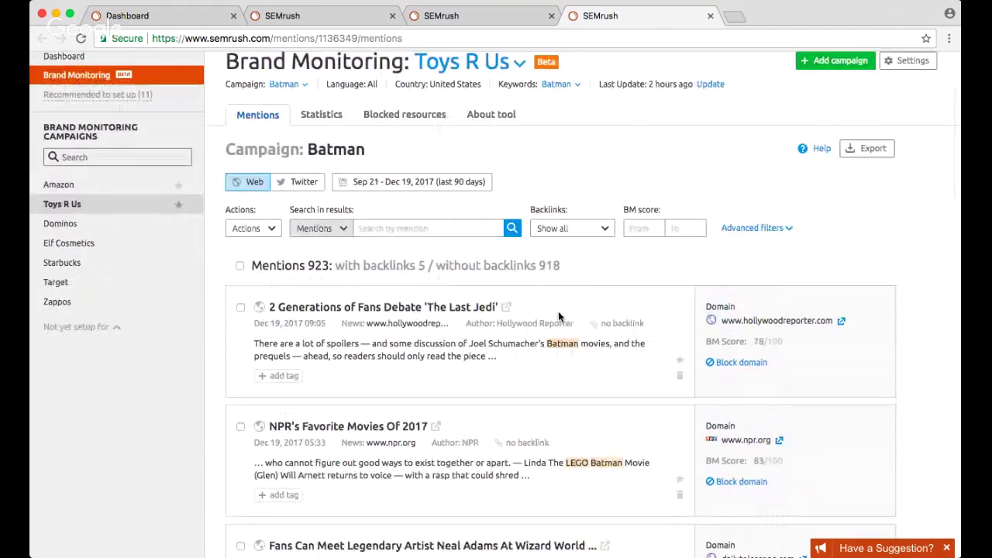
pyautogui.scroll(-2, 553, 237)
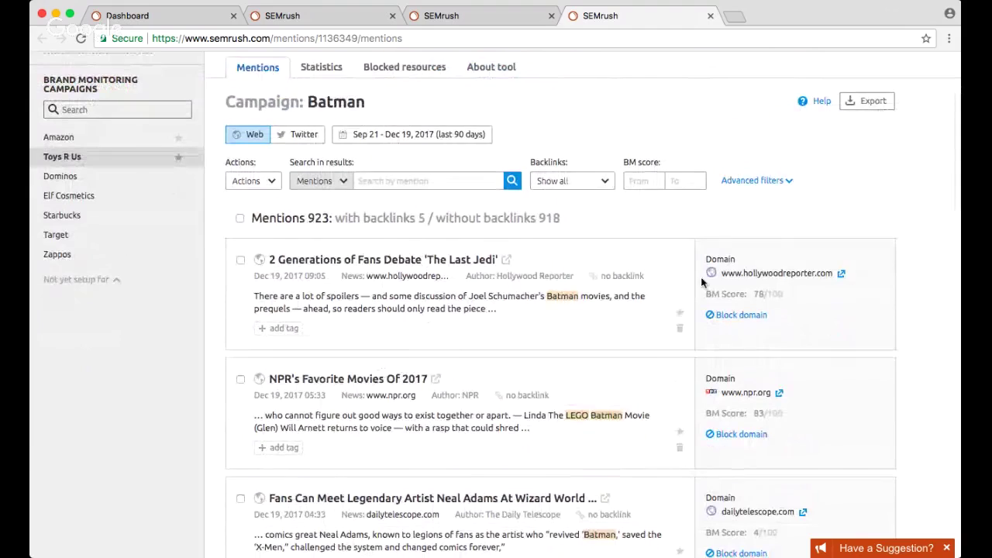
pyautogui.scroll(-1, 632, 301)
pyautogui.scroll(-2, 571, 268)
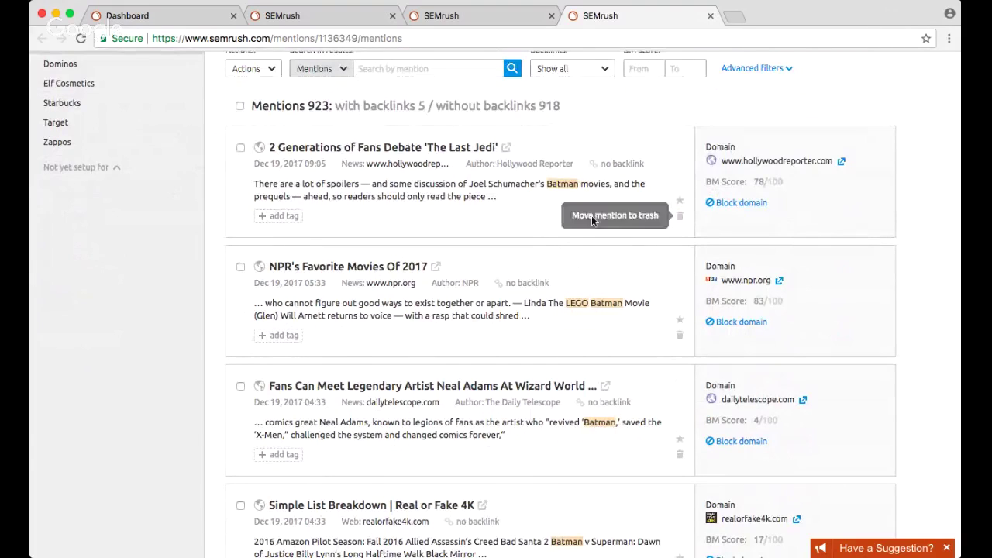
pyautogui.scroll(5, 573, 215)
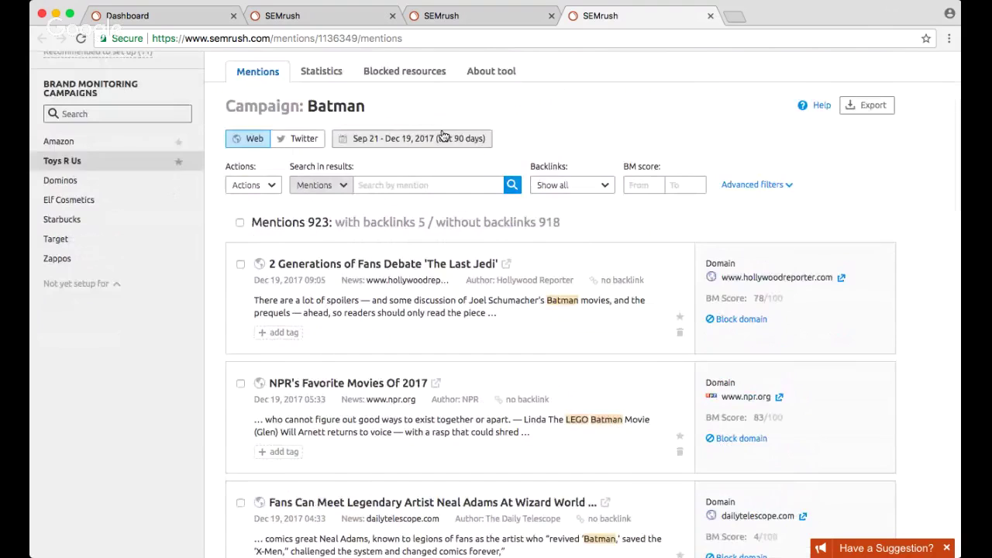
pyautogui.click(305, 89)
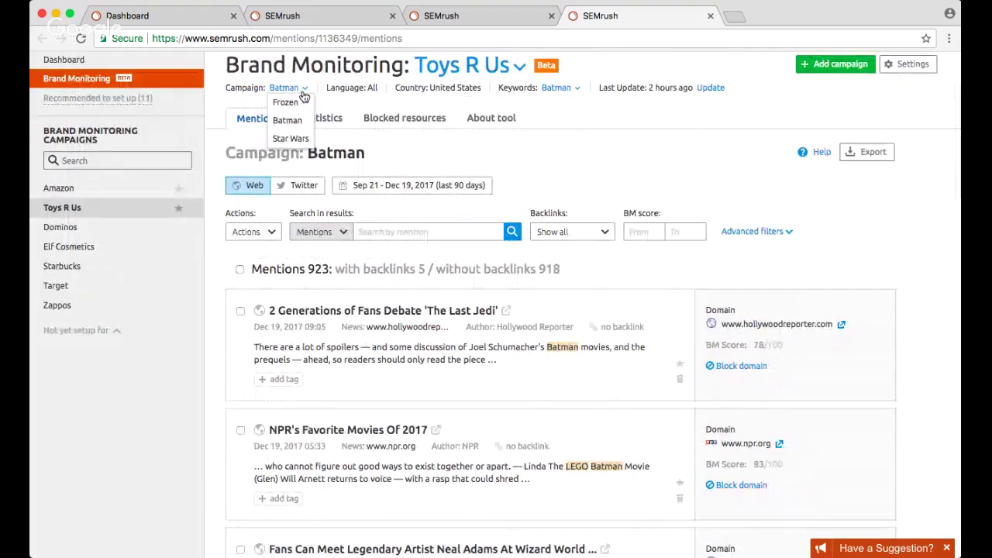
# Step: Switch back to Star Wars and scroll its mentions until collection finishes at 827, 7 with backlinks
pyautogui.click(295, 139)
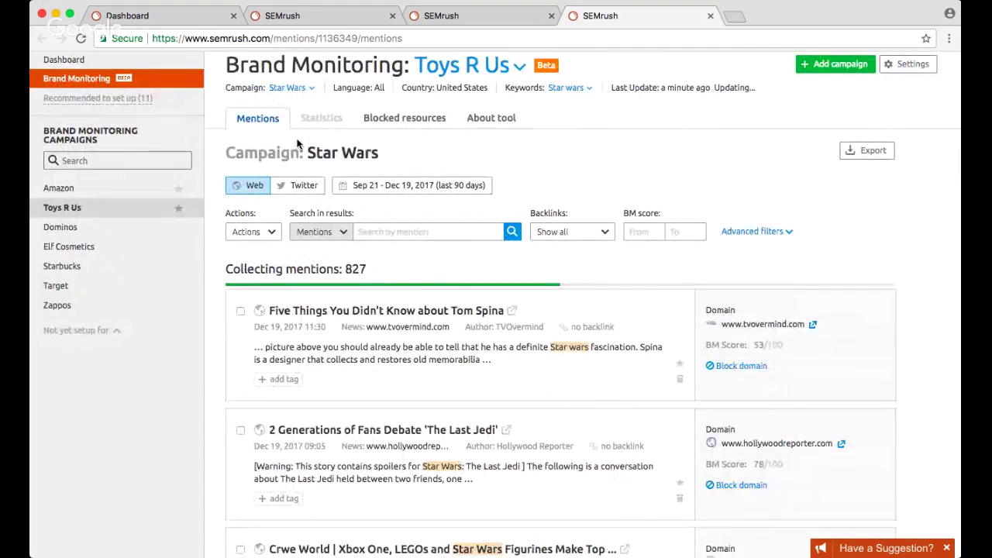
pyautogui.scroll(-2, 597, 152)
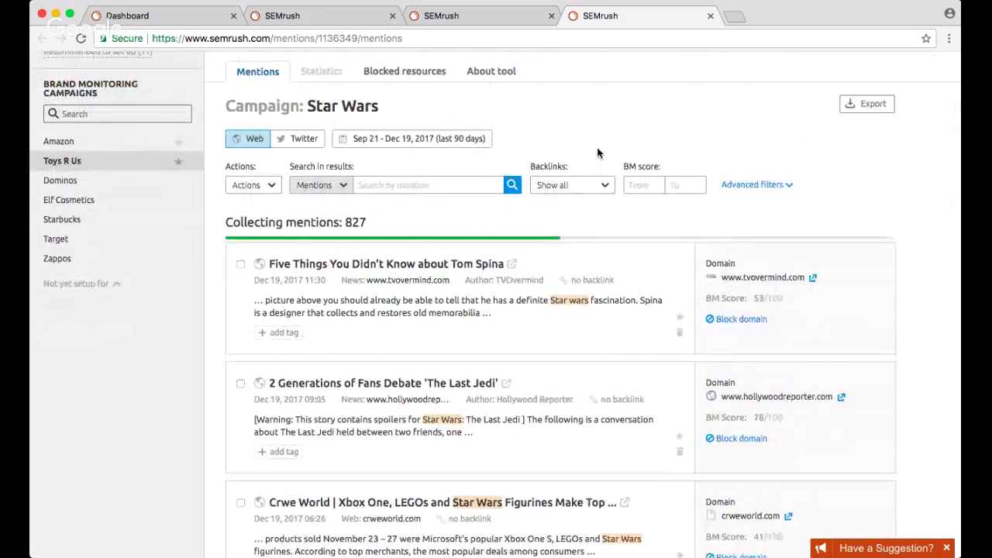
pyautogui.scroll(-3, 598, 152)
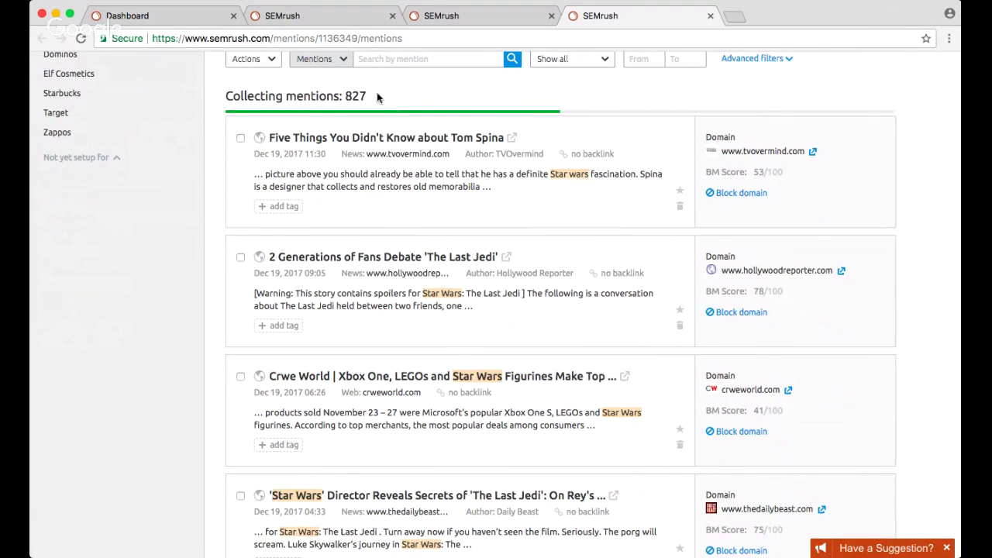
pyautogui.scroll(3, 377, 92)
pyautogui.scroll(1, 377, 93)
pyautogui.scroll(-4, 380, 248)
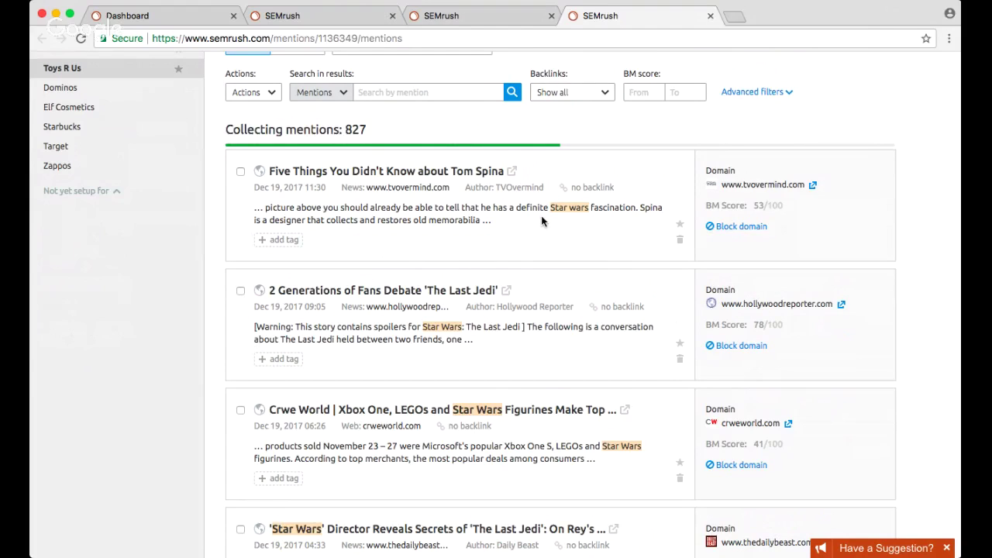
pyautogui.scroll(-1, 632, 236)
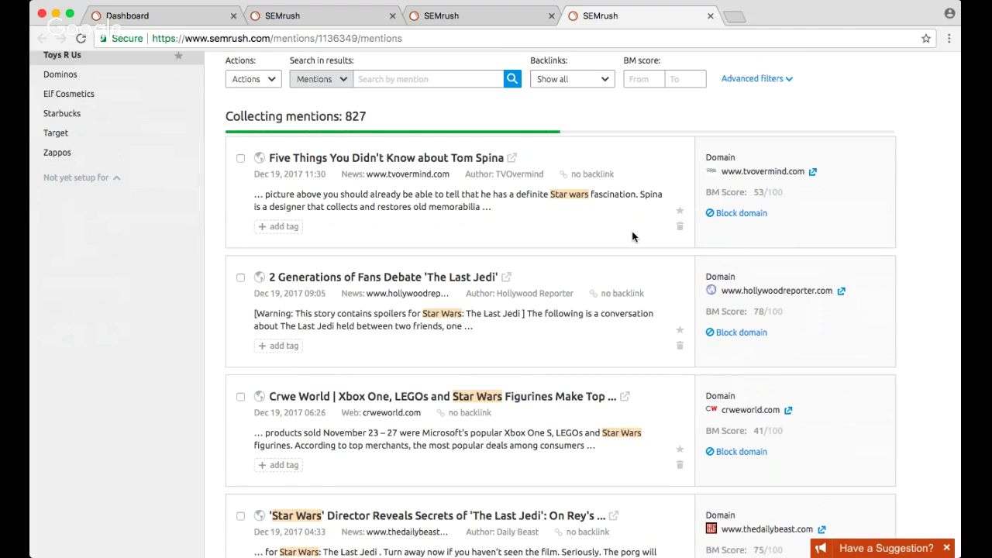
pyautogui.scroll(1, 632, 236)
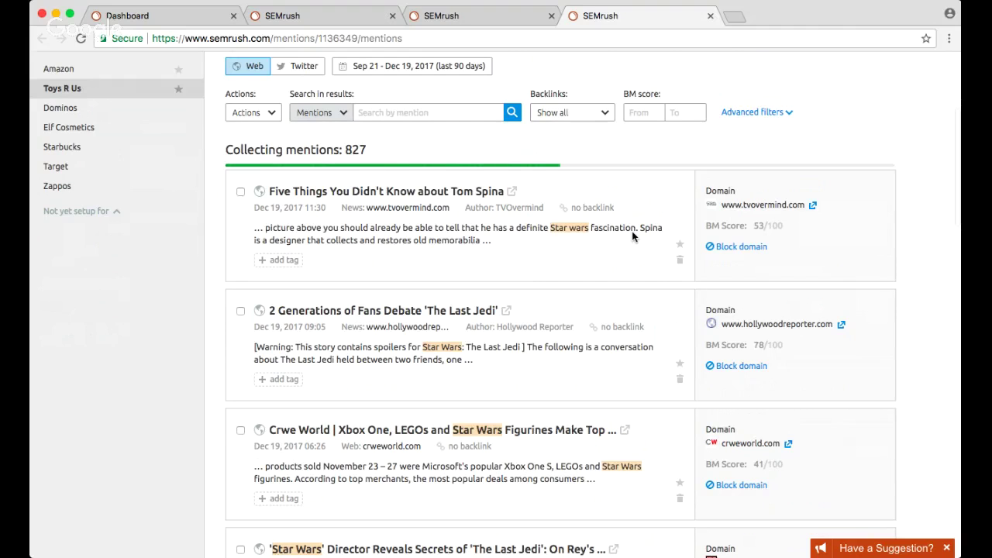
pyautogui.scroll(4, 632, 236)
pyautogui.scroll(-2, 632, 237)
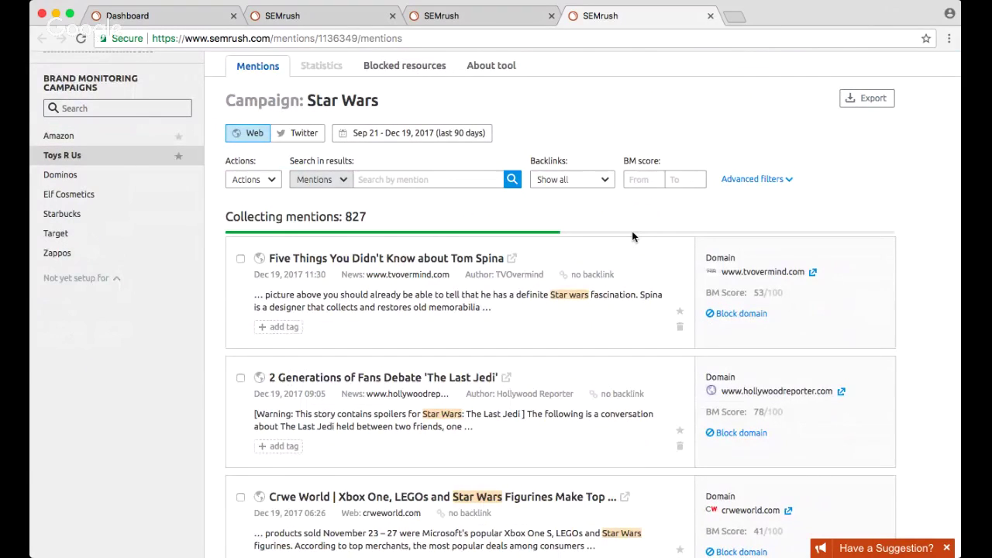
pyautogui.scroll(-4, 632, 237)
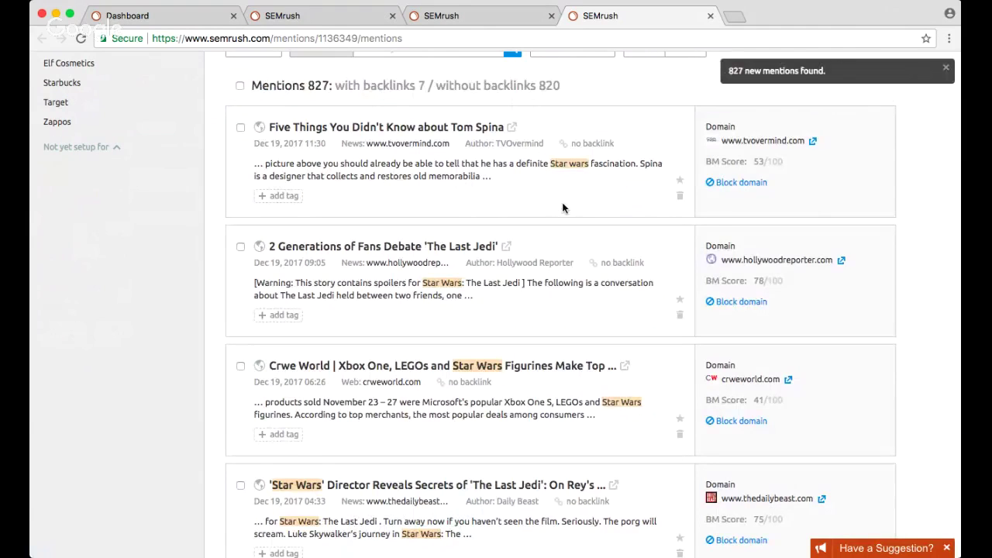
# Step: Dismiss the new mentions notice and reveal the Advanced filters options
pyautogui.click(946, 70)
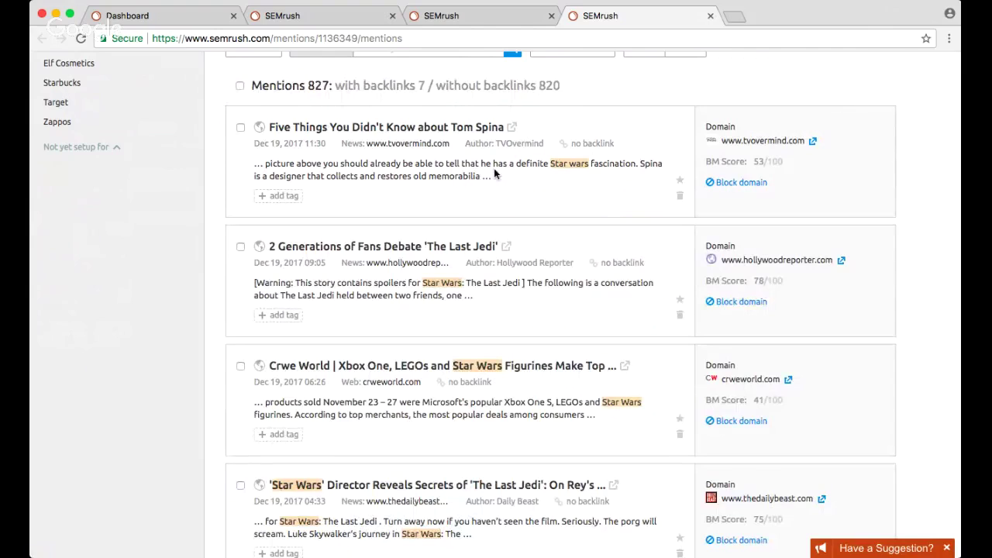
pyautogui.scroll(3, 419, 198)
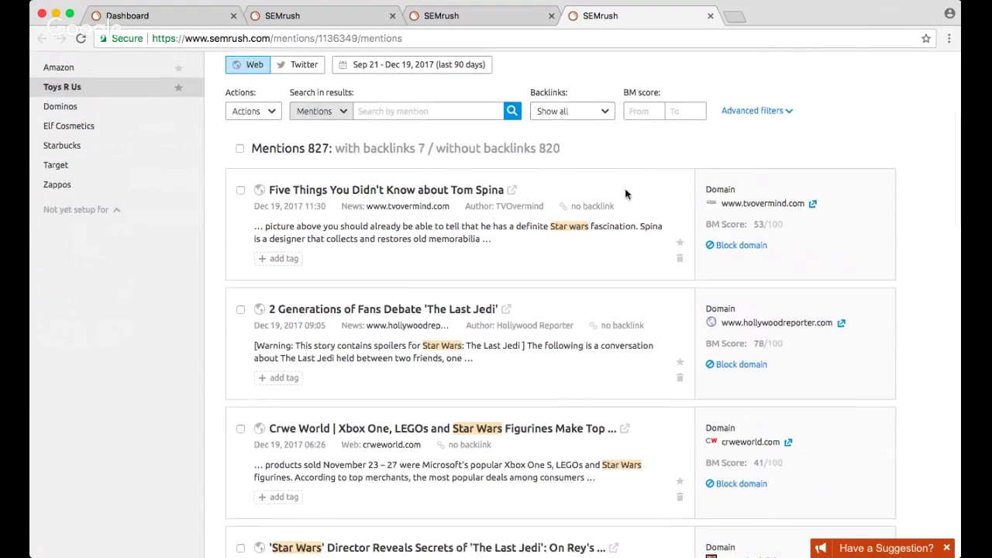
pyautogui.scroll(1, 628, 194)
pyautogui.click(752, 170)
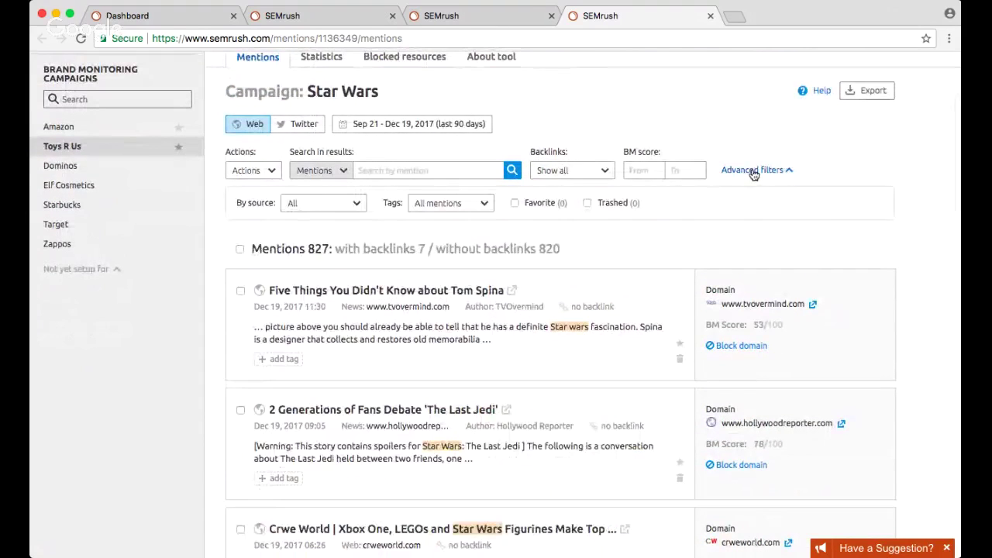
# Step: Favorite the tvovermind.com 'Tom Spina' mention, then toggle the Favorite filter on and off
pyautogui.scroll(-1, 750, 228)
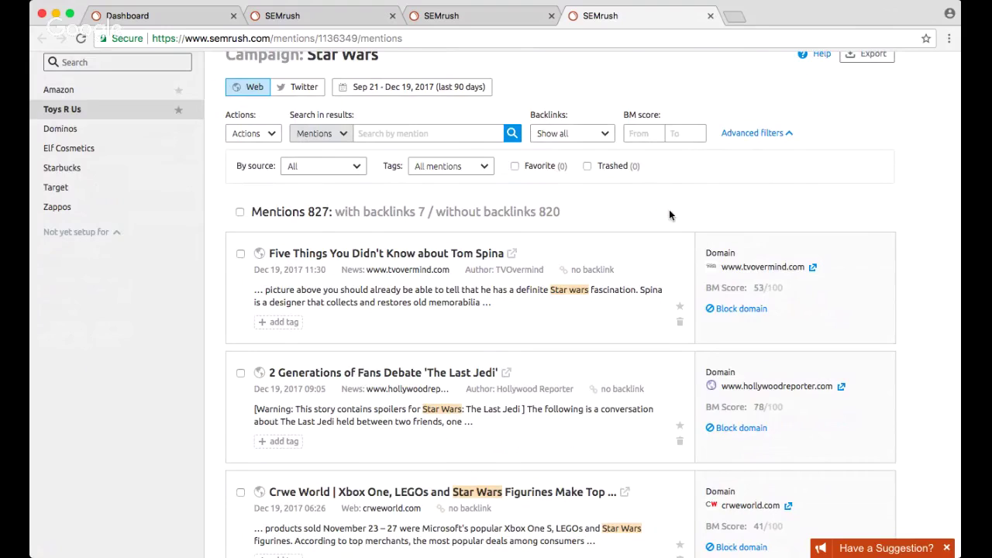
pyautogui.scroll(-1, 751, 214)
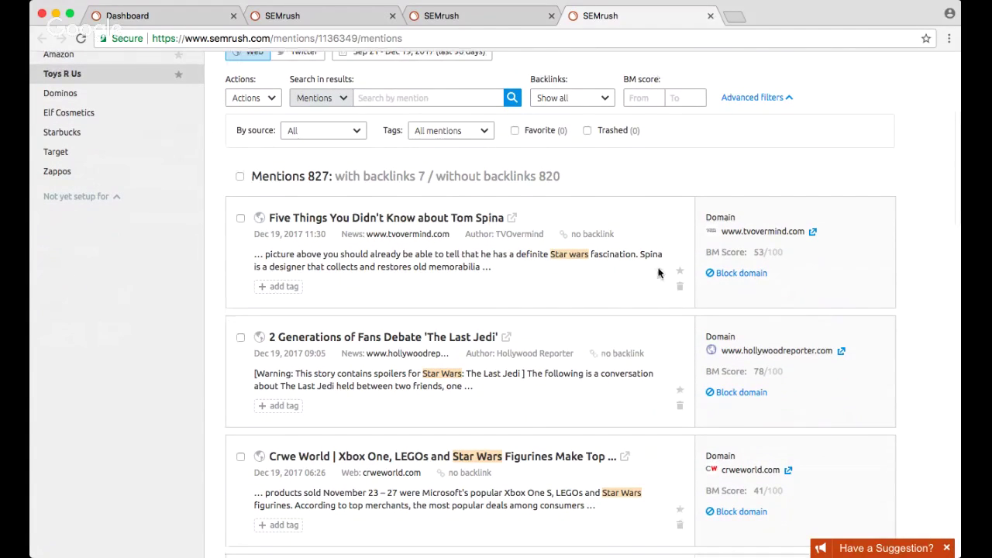
pyautogui.click(679, 270)
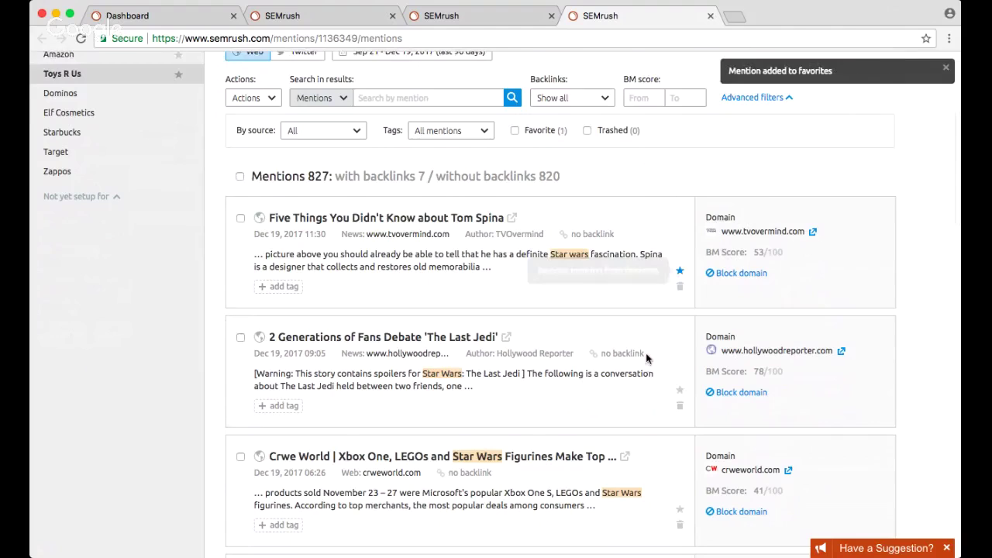
pyautogui.click(547, 131)
pyautogui.click(514, 132)
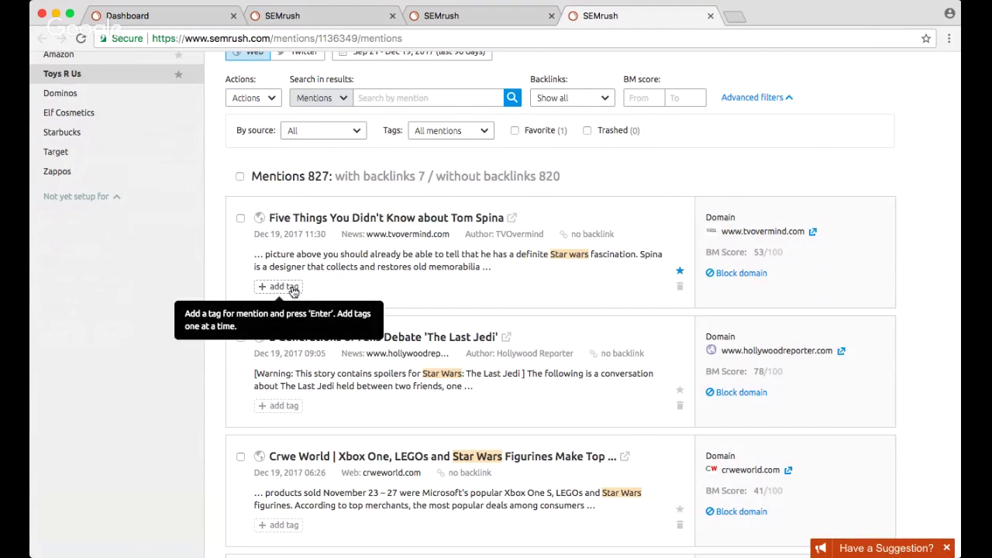
pyautogui.scroll(-1, 369, 288)
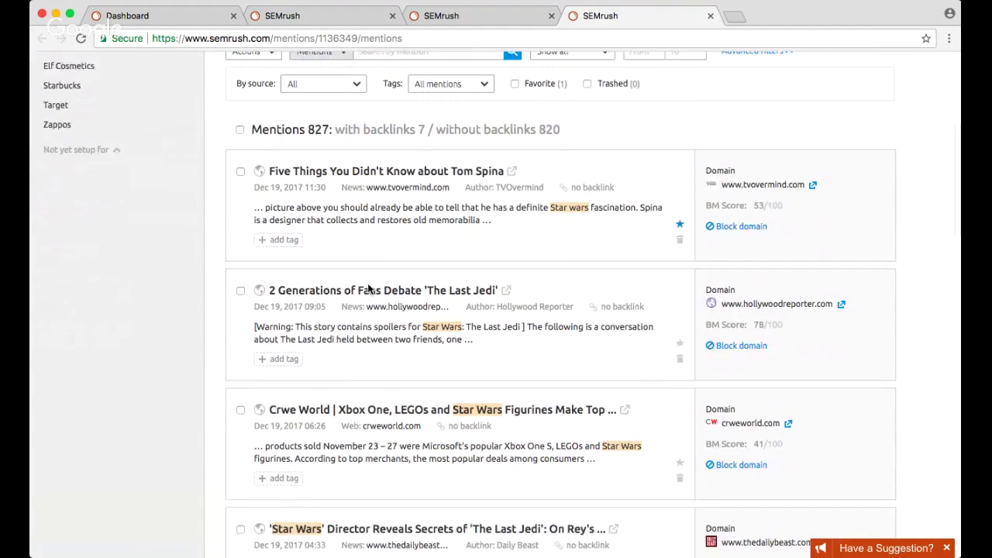
# Step: Tag the first mention, from Tom Spina, as 'star wars article'
pyautogui.click(280, 240)
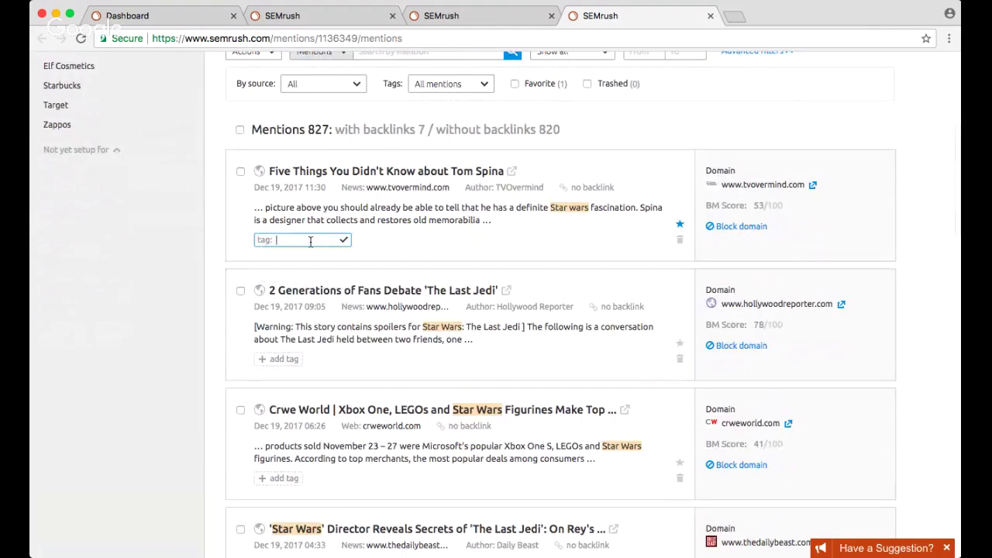
pyautogui.write('star wars')
pyautogui.write('article')
pyautogui.press('Return')
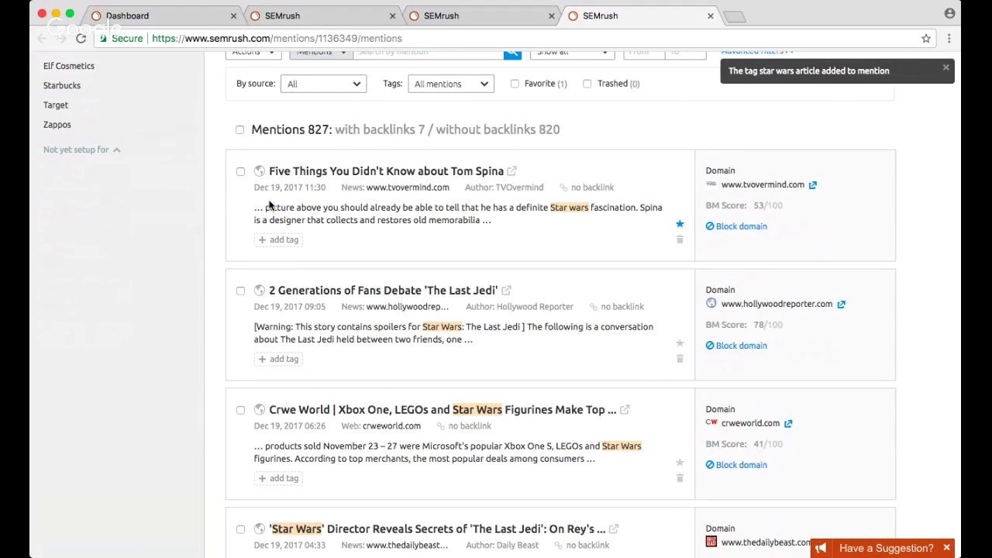
pyautogui.scroll(2, 295, 220)
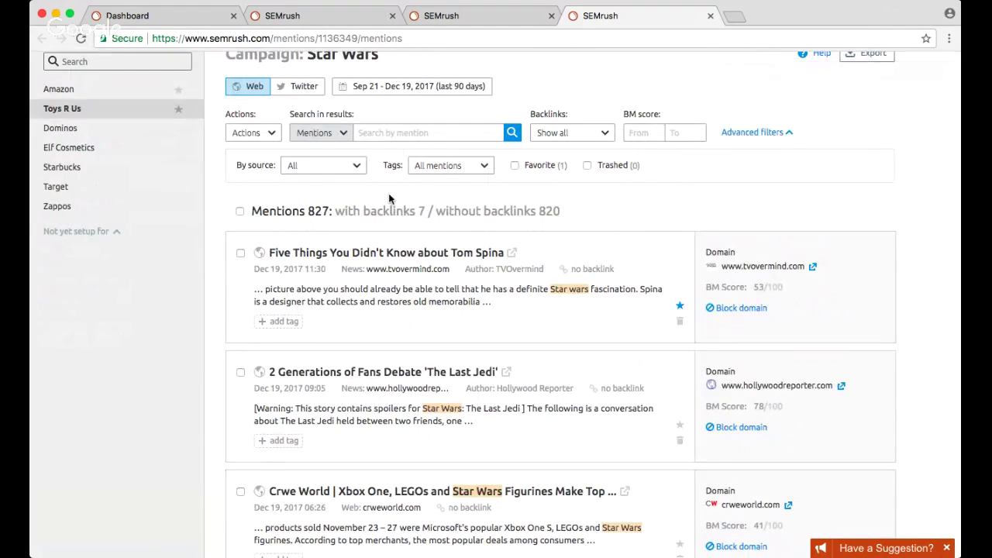
# Step: Reload the Brand Monitoring mentions page
pyautogui.click(80, 38)
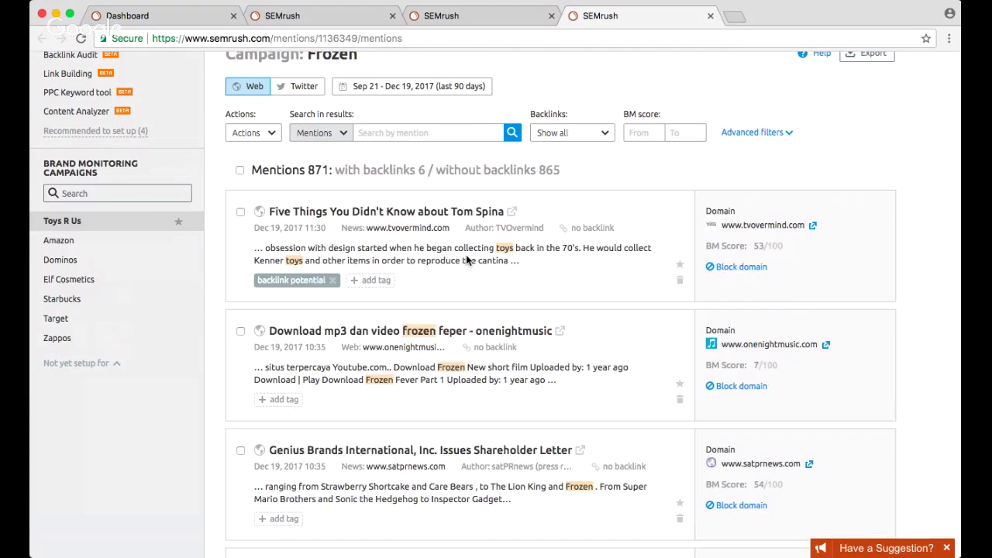
pyautogui.scroll(-2, 465, 254)
pyautogui.scroll(4, 466, 254)
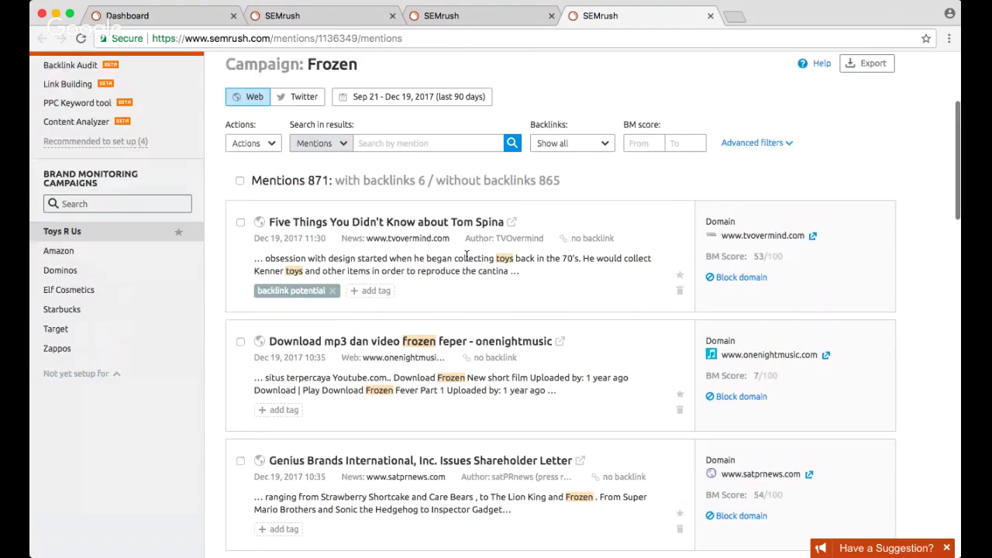
pyautogui.scroll(1, 468, 261)
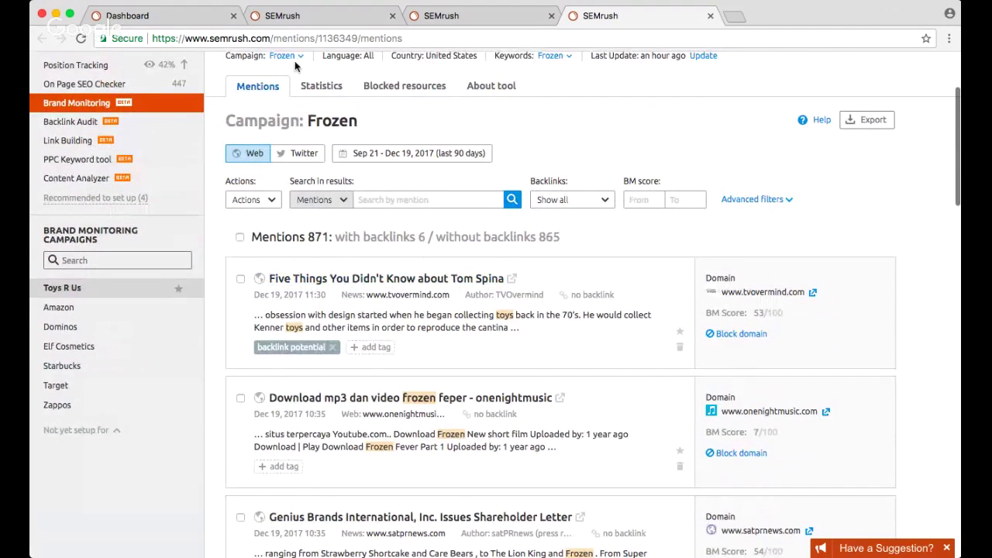
# Step: Switch back to the Star Wars campaign and check the tagged Tom Spina mention
pyautogui.click(290, 57)
pyautogui.click(290, 107)
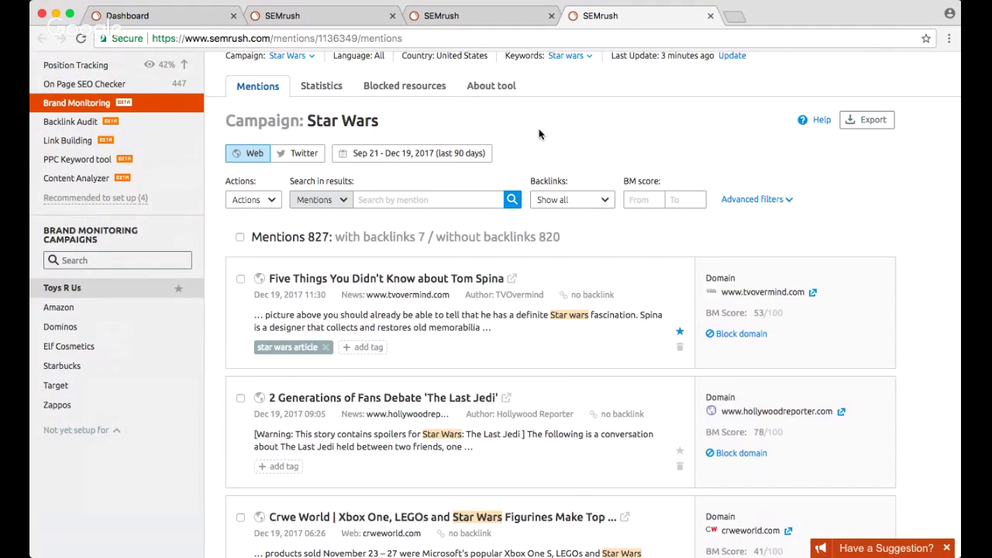
pyautogui.scroll(-1, 539, 133)
pyautogui.scroll(-1, 540, 135)
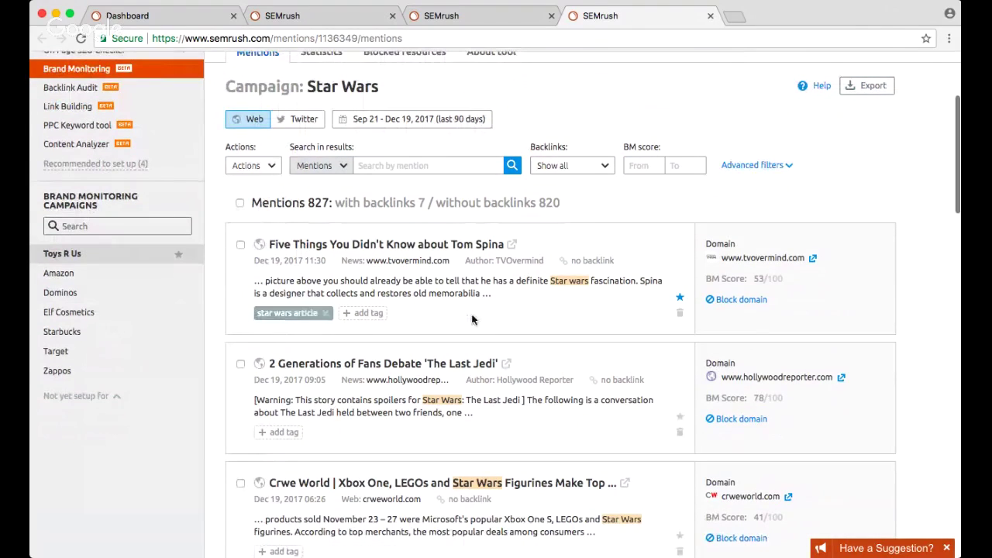
# Step: Filter the Star Wars mentions by the 'star wars article' tag, leaving 1 mention
pyautogui.click(732, 165)
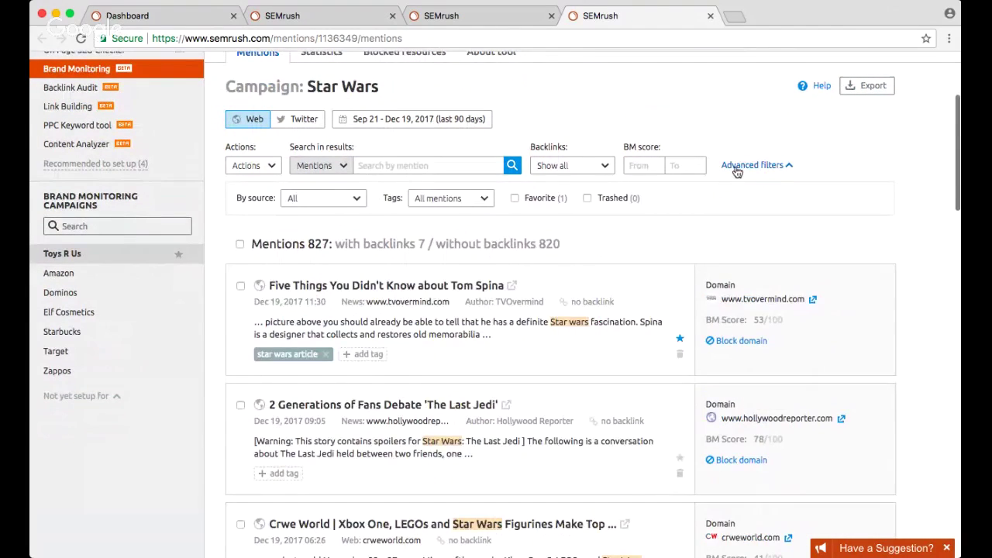
pyautogui.scroll(-2, 673, 239)
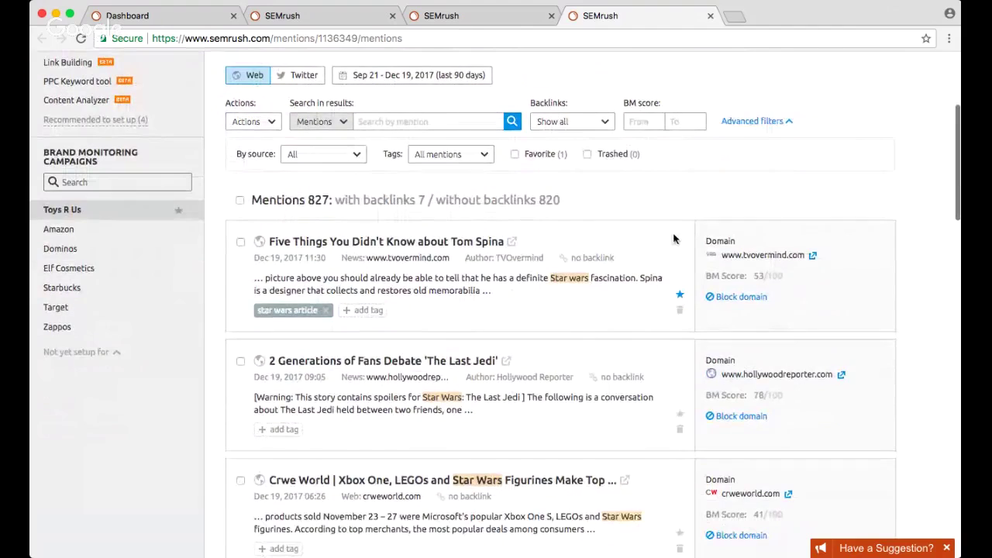
pyautogui.click(465, 154)
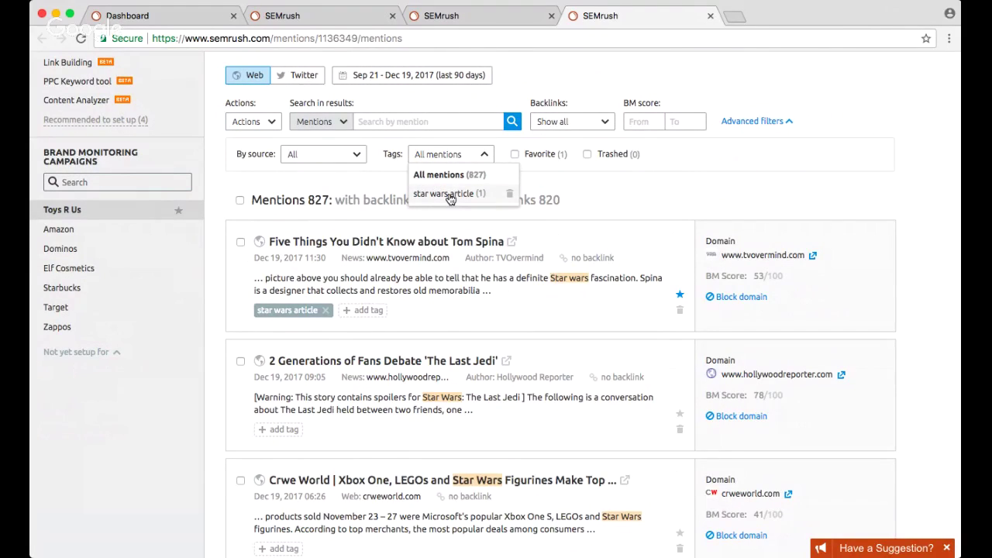
pyautogui.scroll(-1, 390, 316)
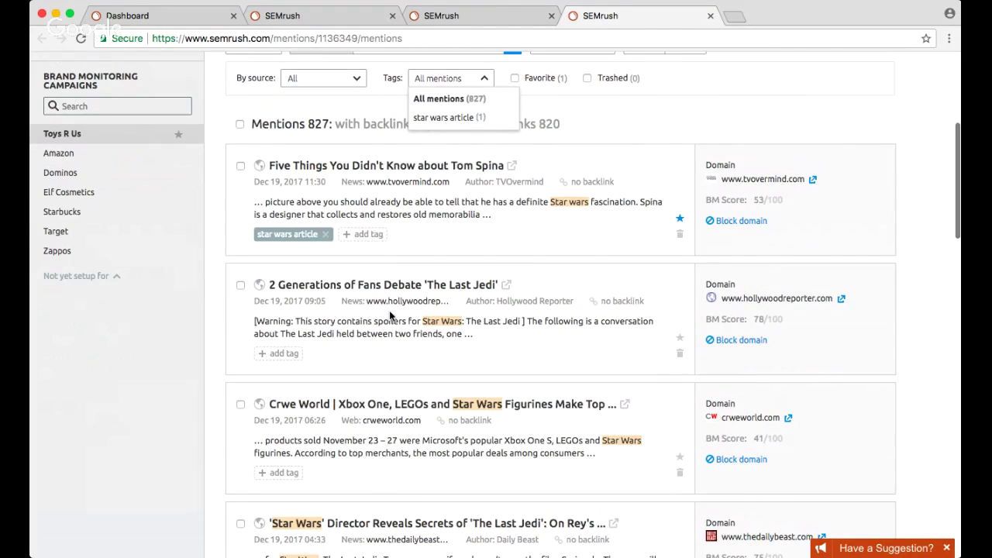
pyautogui.scroll(-1, 551, 249)
pyautogui.scroll(-1, 551, 249)
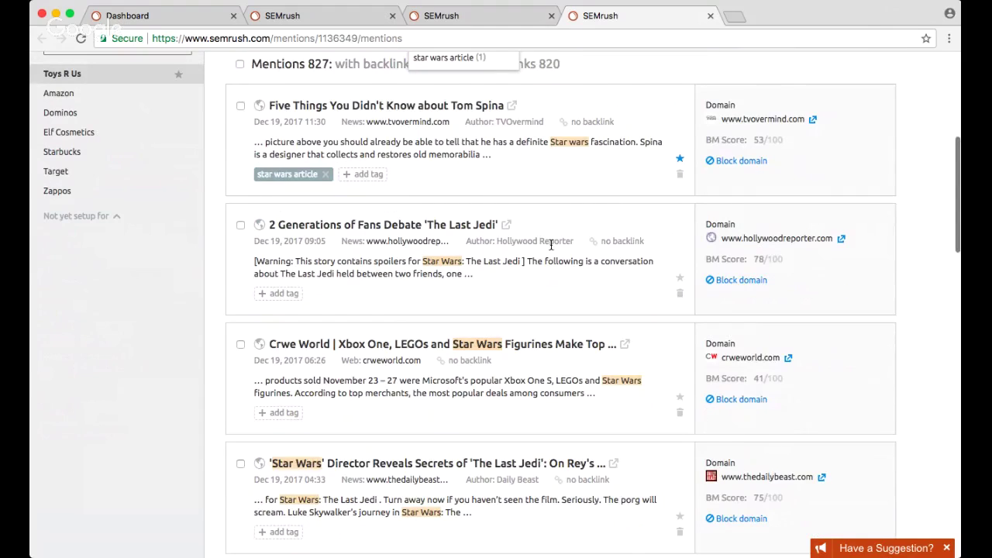
pyautogui.scroll(2, 422, 209)
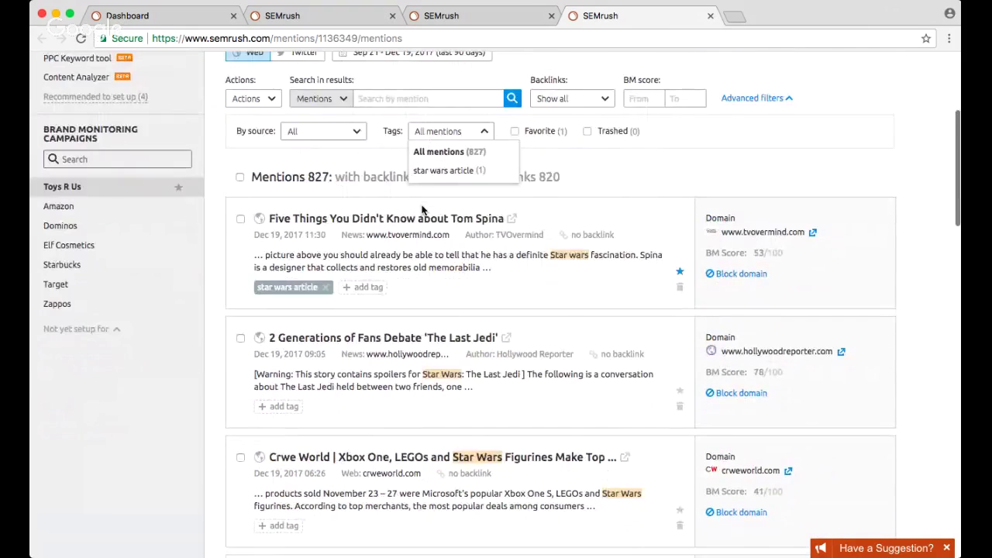
pyautogui.click(458, 171)
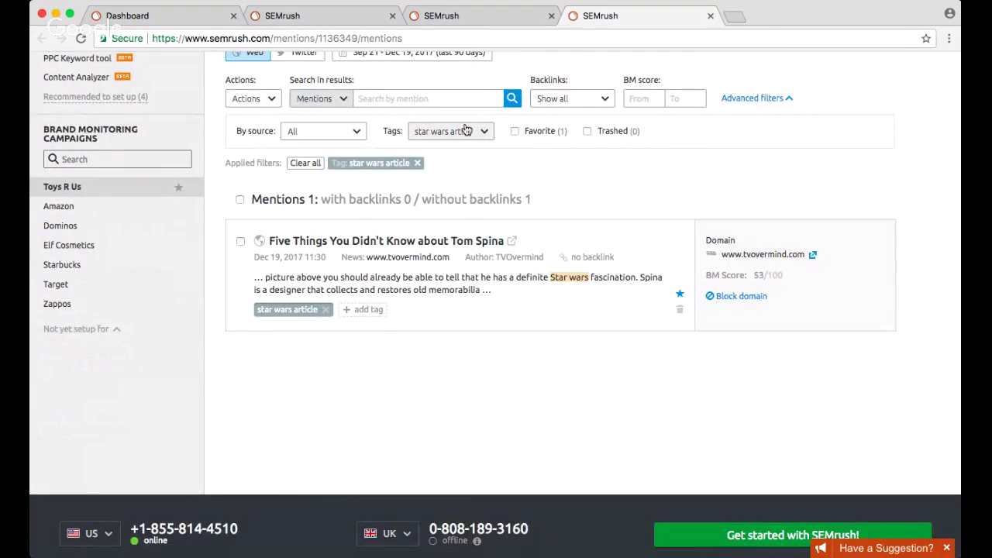
# Step: Reset the Tags filter to 'All mentions' to show all 827 mentions
pyautogui.click(466, 131)
pyautogui.click(477, 147)
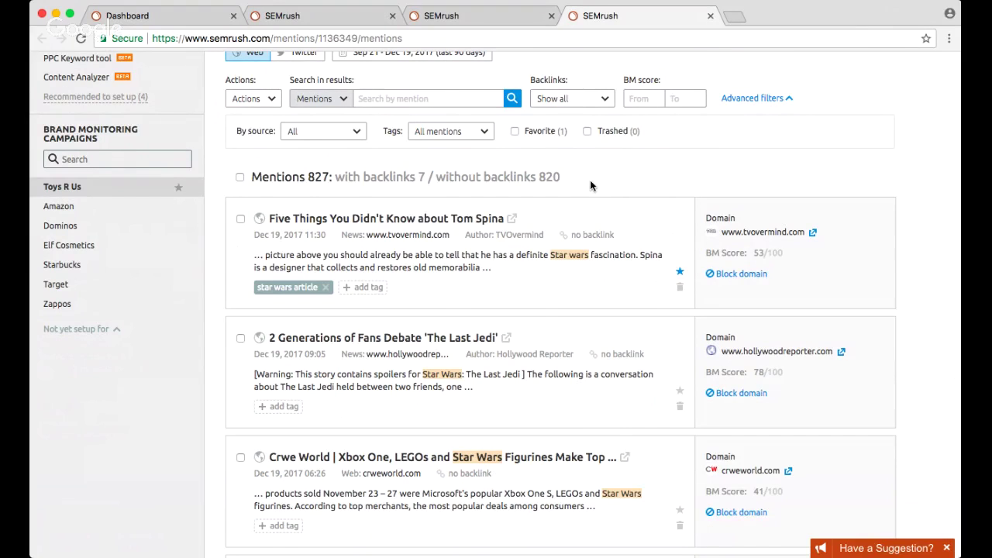
pyautogui.scroll(1, 589, 180)
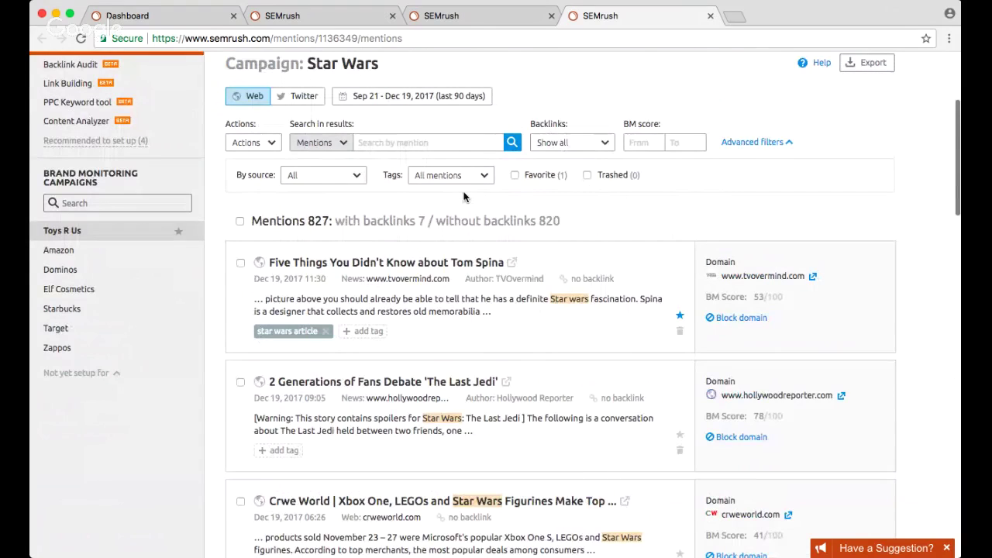
pyautogui.scroll(-2, 465, 198)
pyautogui.scroll(2, 477, 214)
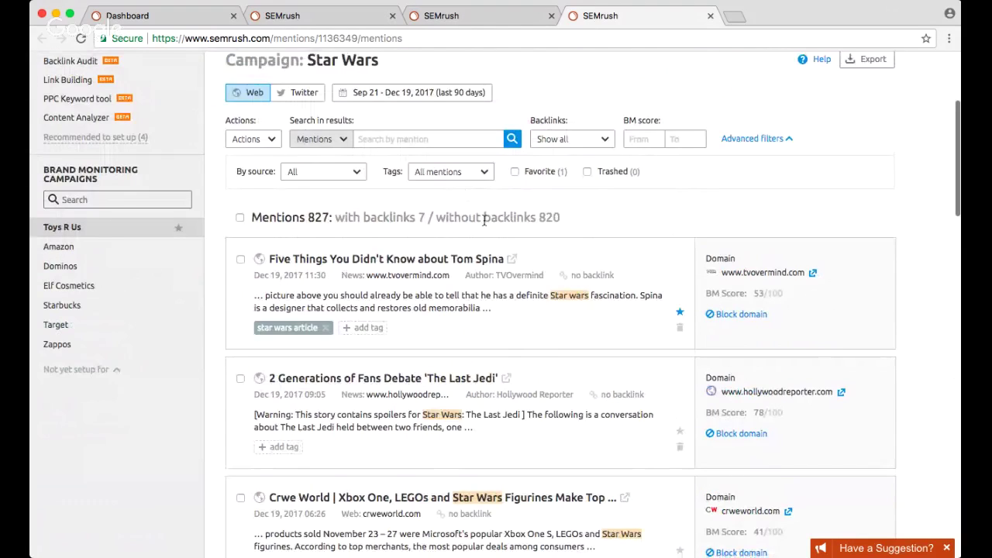
pyautogui.scroll(1, 483, 220)
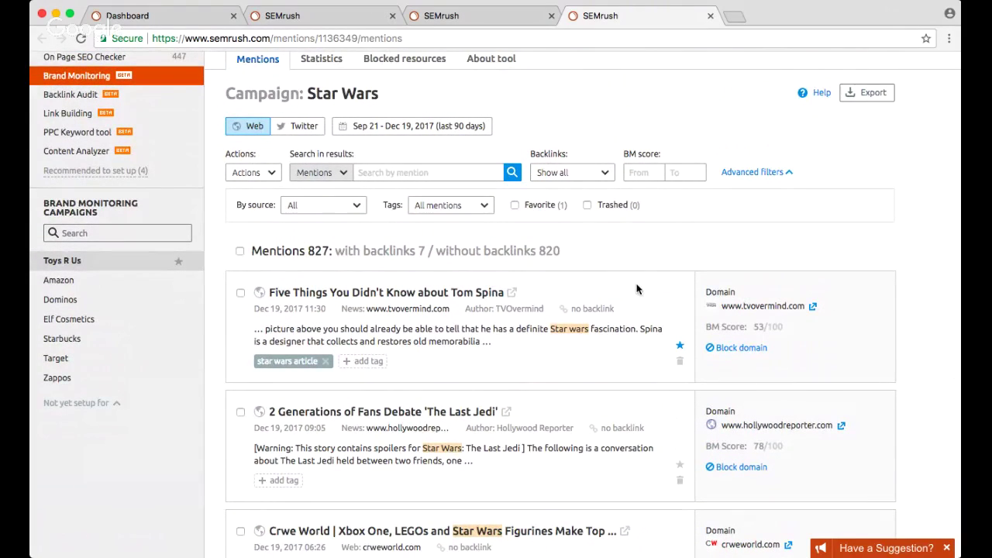
pyautogui.scroll(-1, 637, 289)
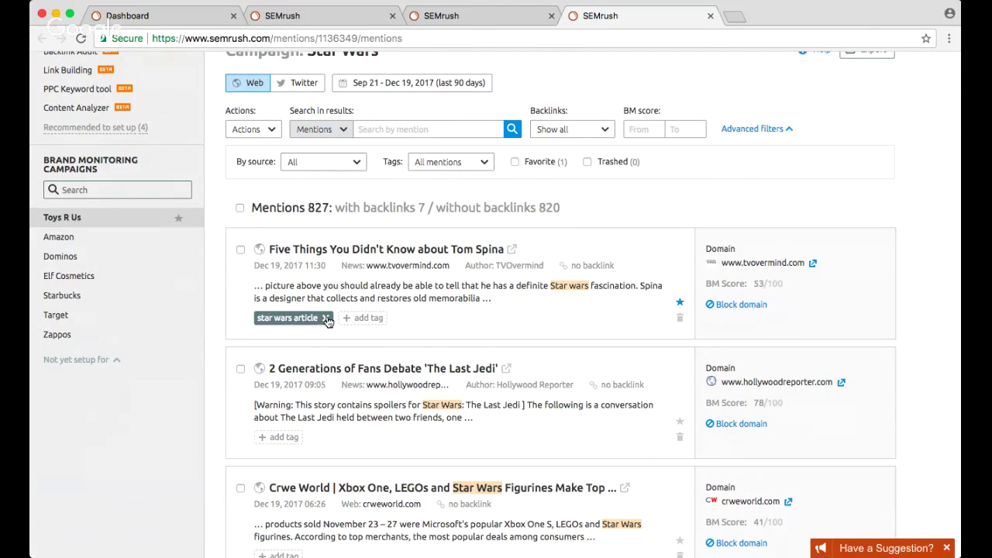
pyautogui.click(365, 318)
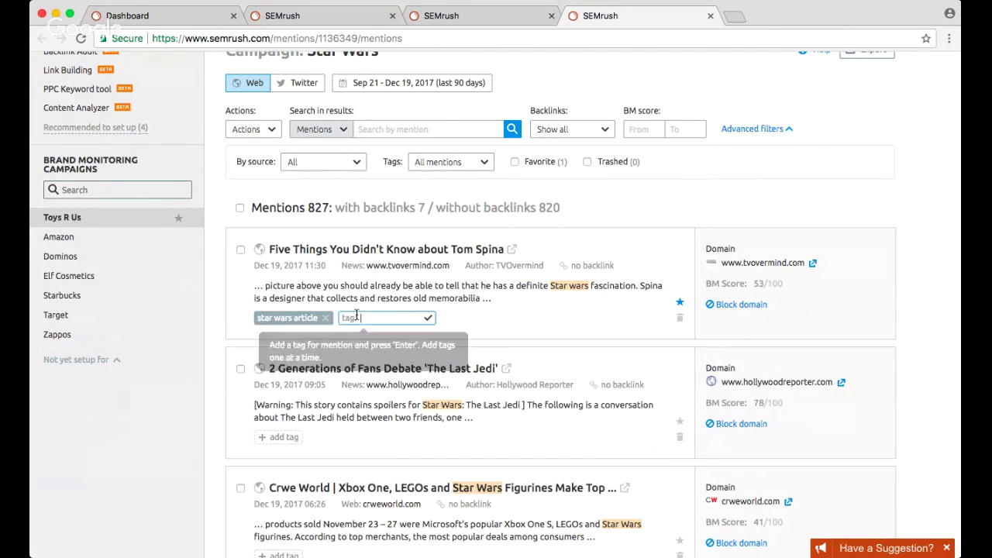
pyautogui.click(616, 249)
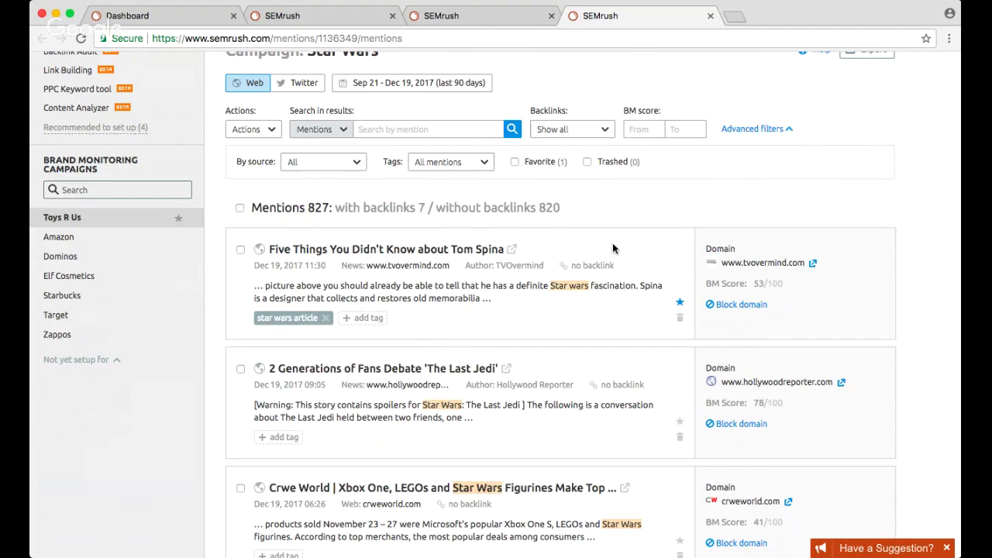
pyautogui.click(470, 164)
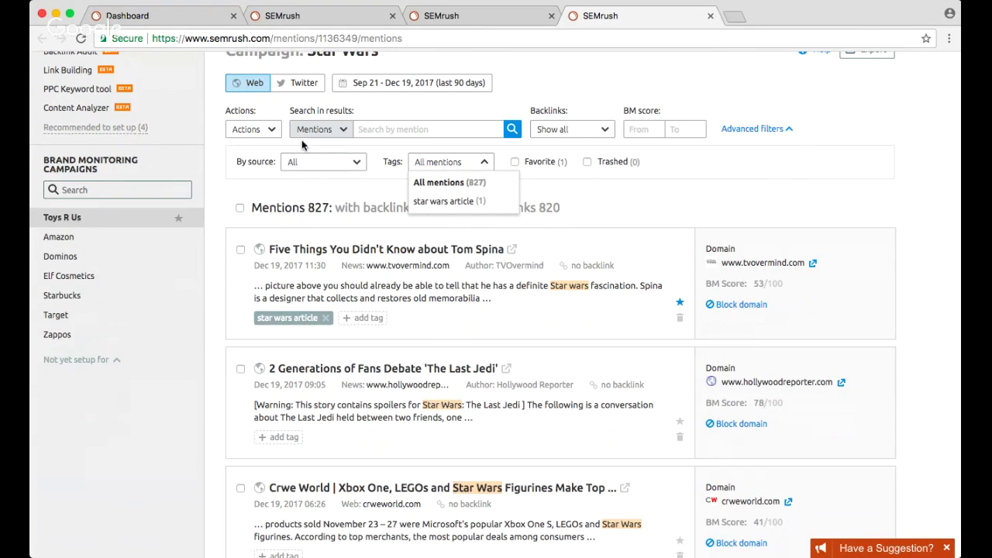
pyautogui.click(445, 128)
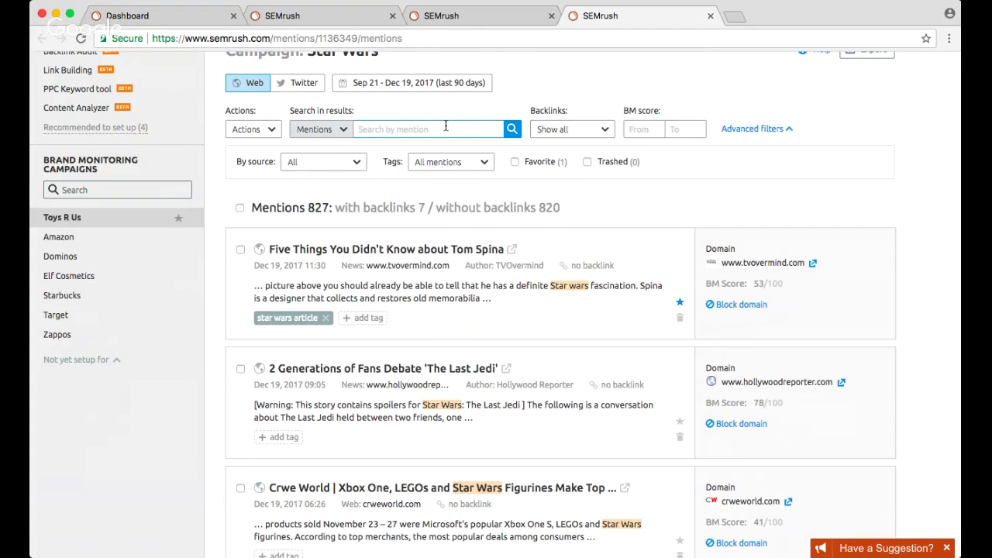
# Step: Search the mentions for 'star wars', then refine the search to 'star wars movies'
pyautogui.write('star wars')
pyautogui.press('Return')
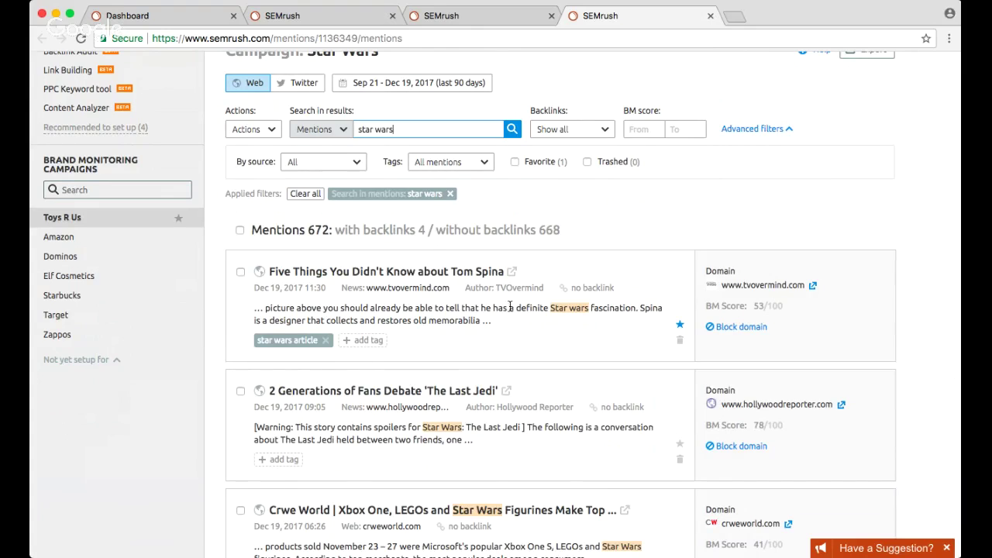
pyautogui.scroll(-1, 517, 297)
pyautogui.scroll(-5, 517, 293)
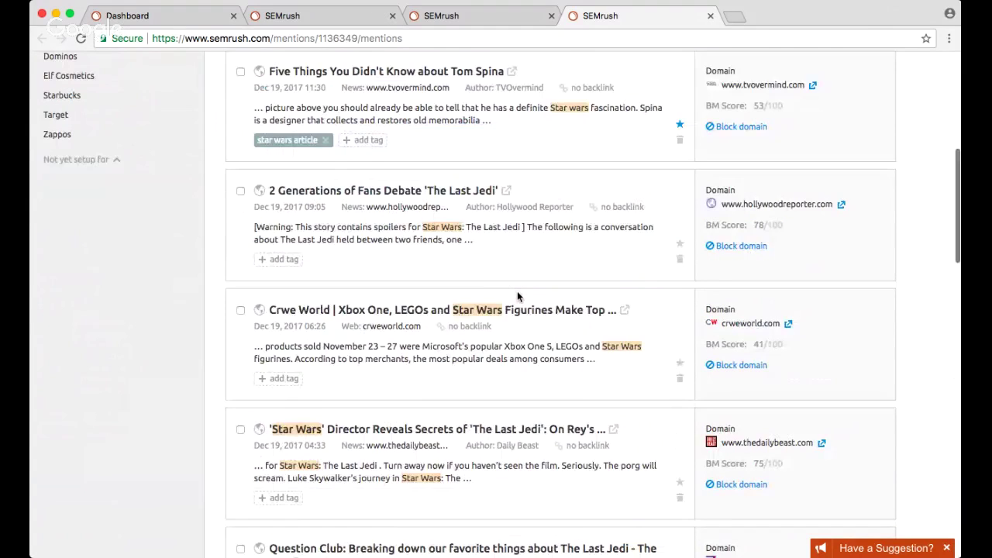
pyautogui.scroll(7, 425, 196)
pyautogui.click(413, 210)
pyautogui.write('mov')
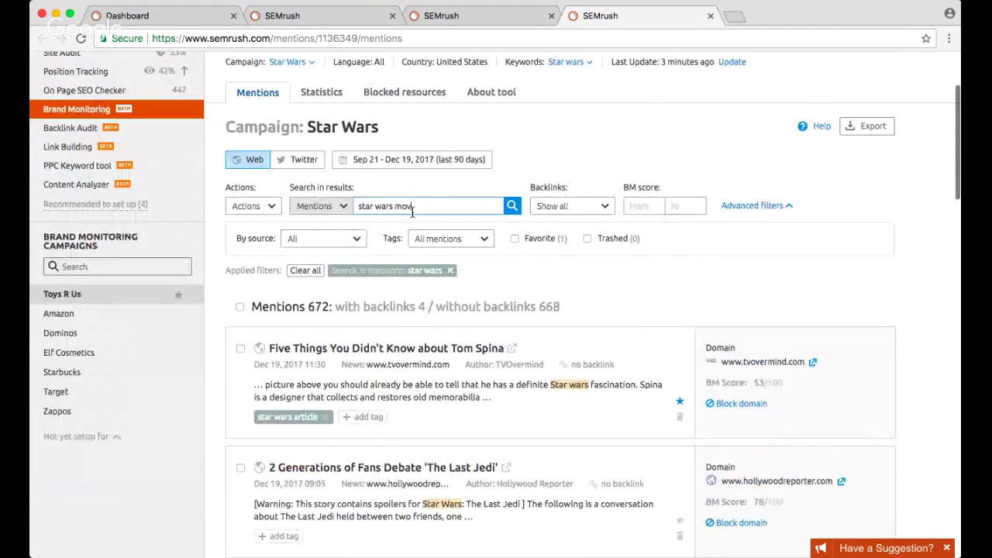
pyautogui.write('ies')
pyautogui.press('Return')
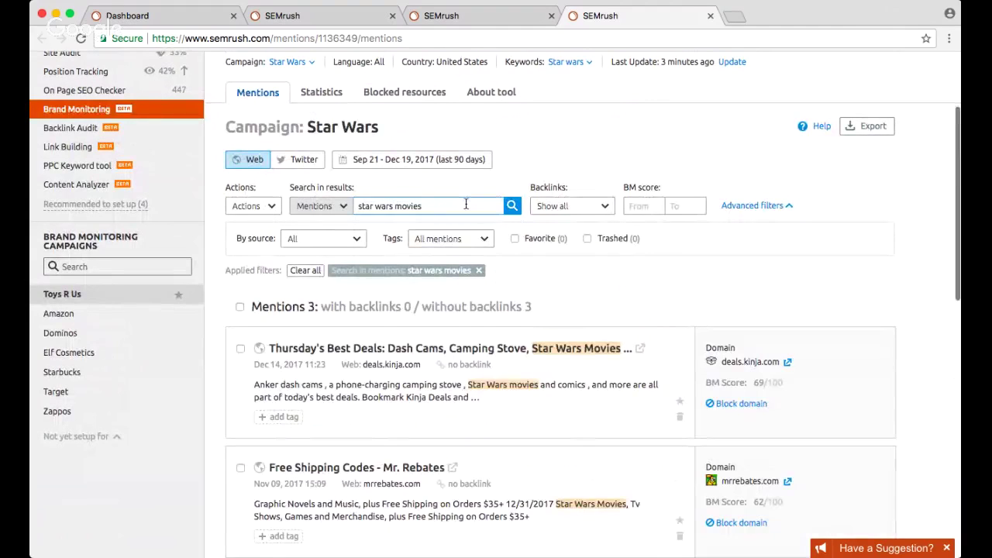
# Step: Clear the search phrase and collapse Advanced filters
pyautogui.tripleClick(467, 205)
pyautogui.press('BackSpace')
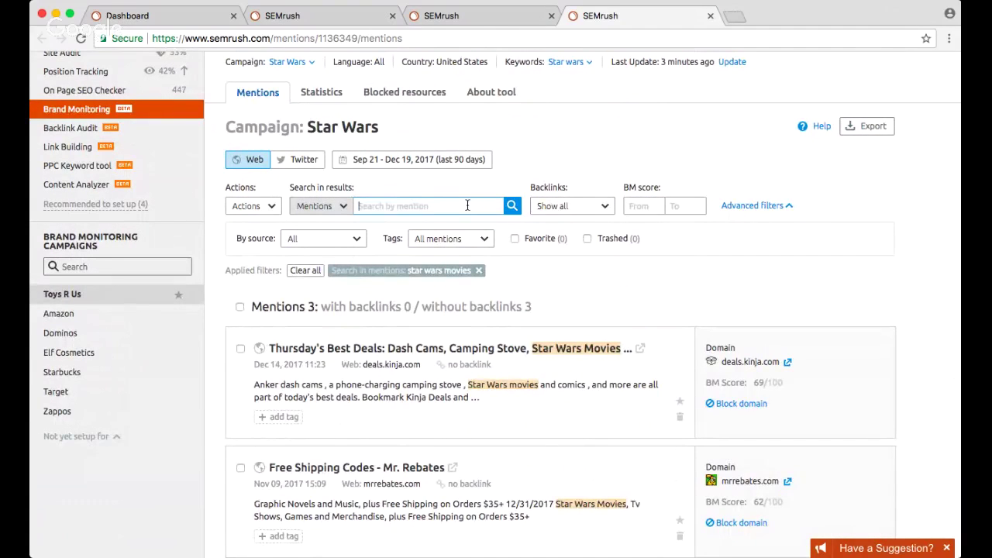
pyautogui.click(770, 208)
pyautogui.scroll(-2, 769, 207)
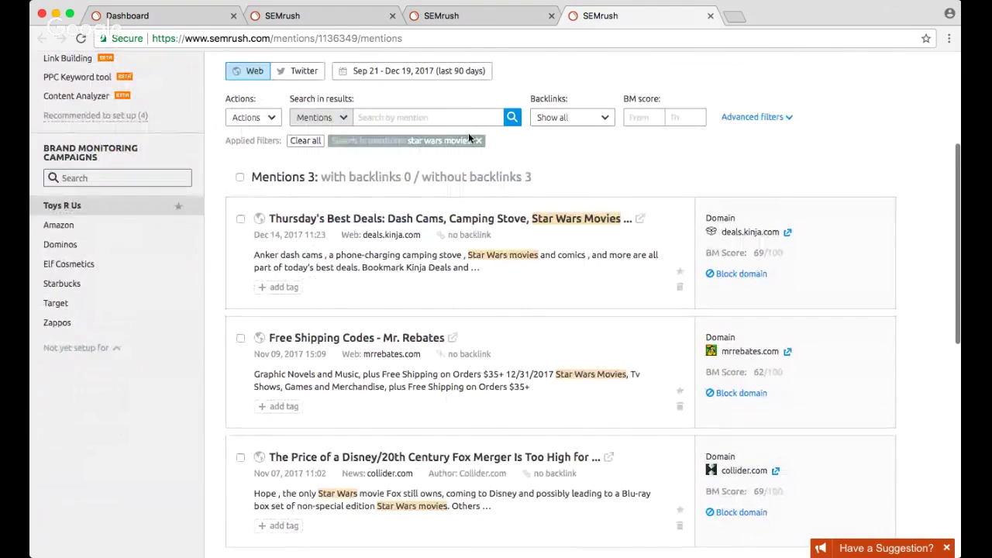
pyautogui.scroll(-1, 663, 171)
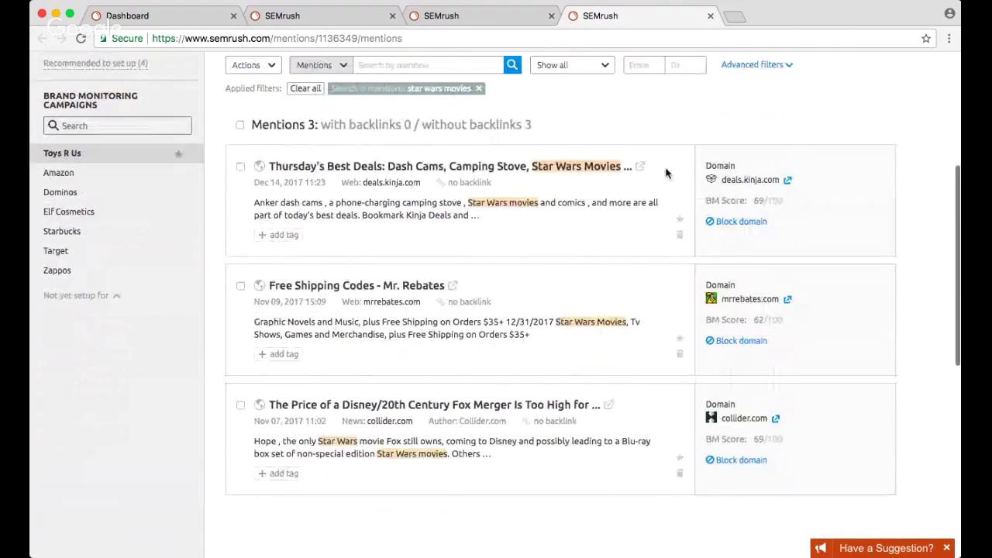
pyautogui.scroll(1, 662, 138)
pyautogui.scroll(2, 662, 138)
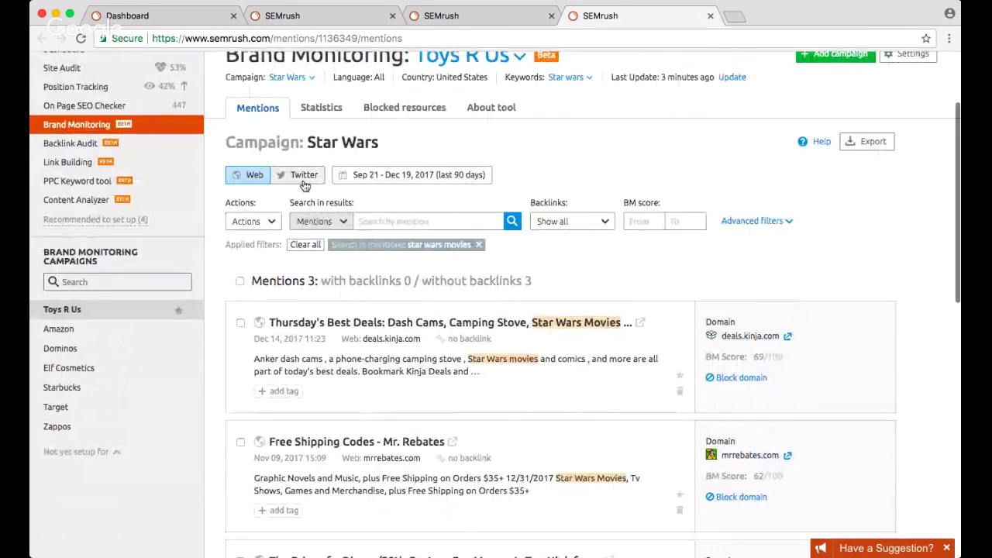
pyautogui.scroll(-1, 665, 227)
pyautogui.scroll(-1, 664, 227)
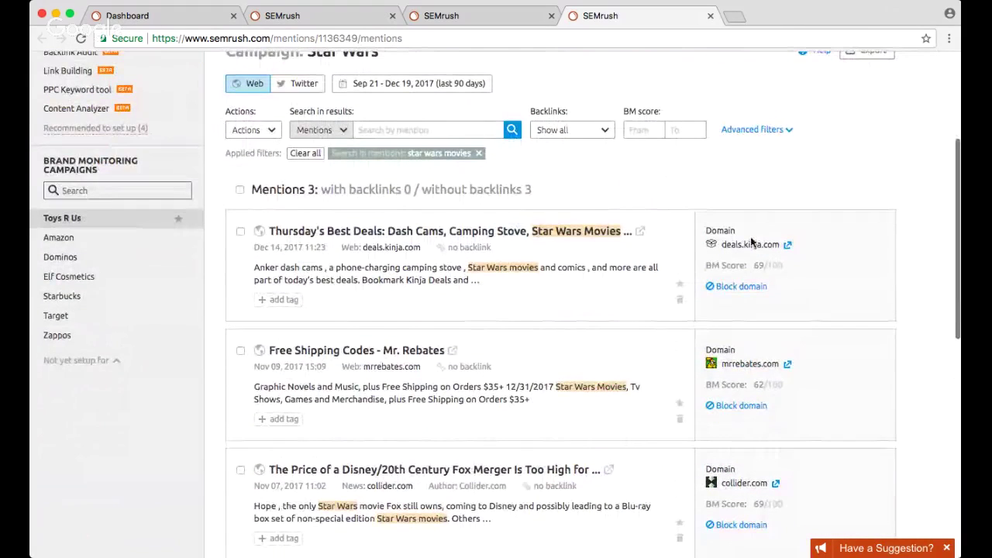
# Step: Switch the Star Wars campaign to its Twitter mentions
pyautogui.moveTo(731, 263)
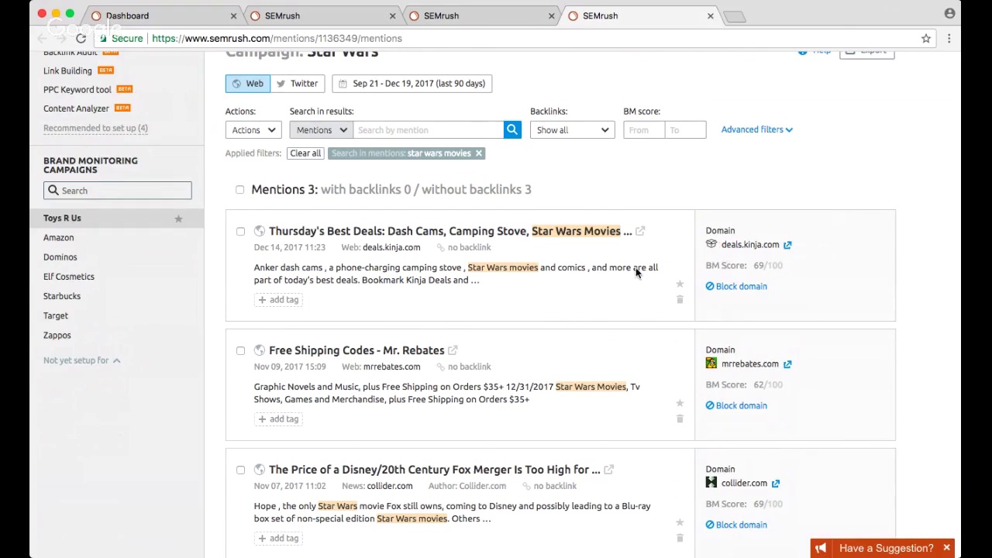
pyautogui.scroll(4, 637, 271)
pyautogui.click(297, 220)
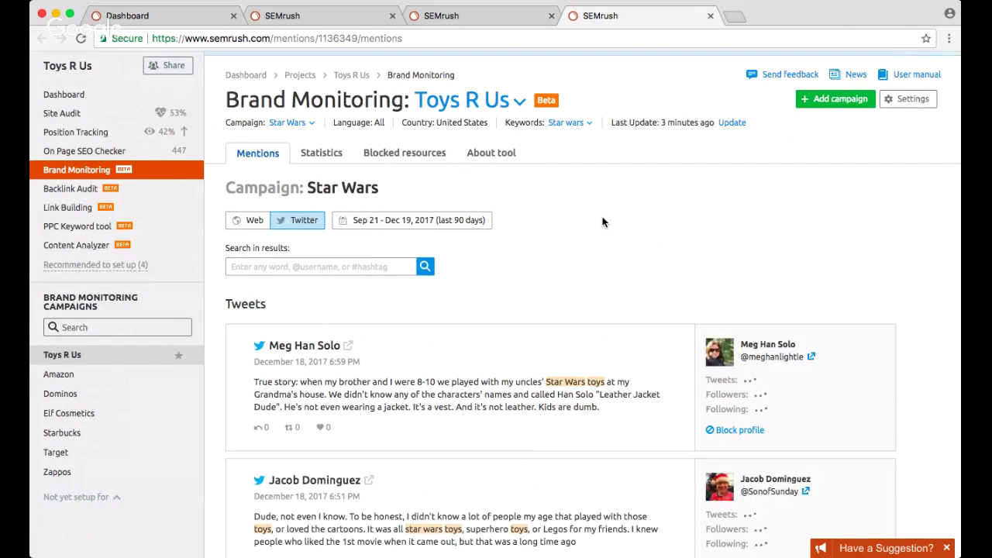
# Step: Scroll through the Star Wars campaign's tweets about toys
pyautogui.scroll(-2, 603, 223)
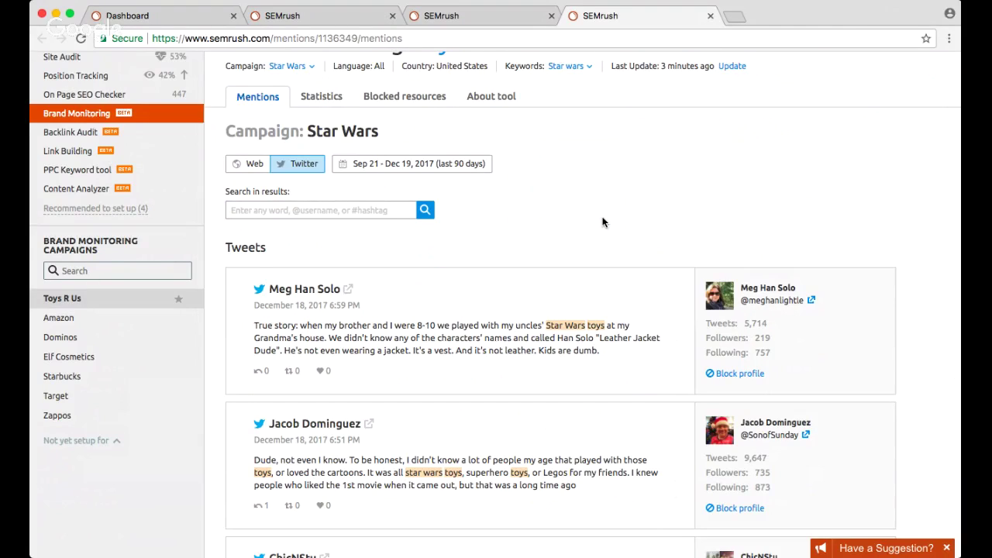
pyautogui.scroll(-2, 603, 223)
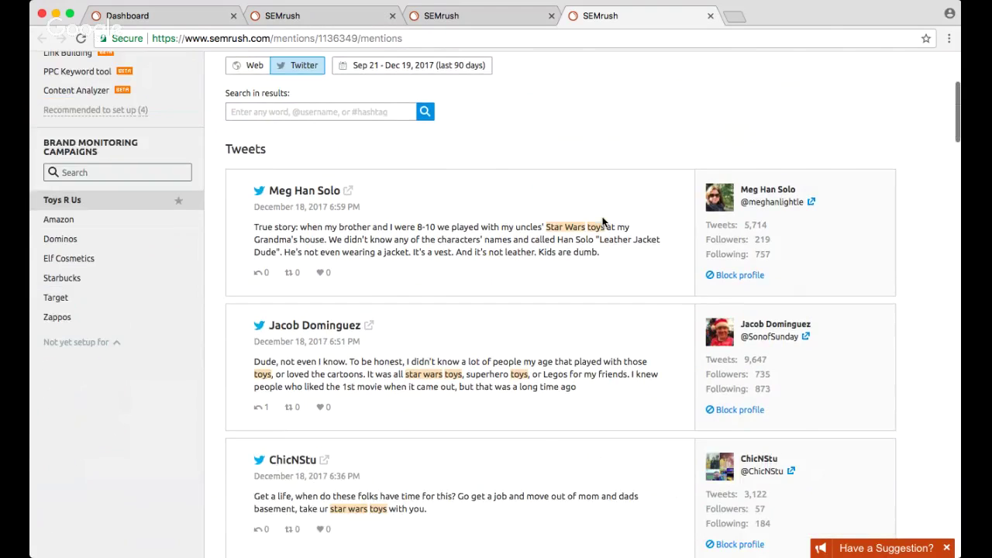
pyautogui.scroll(-1, 603, 223)
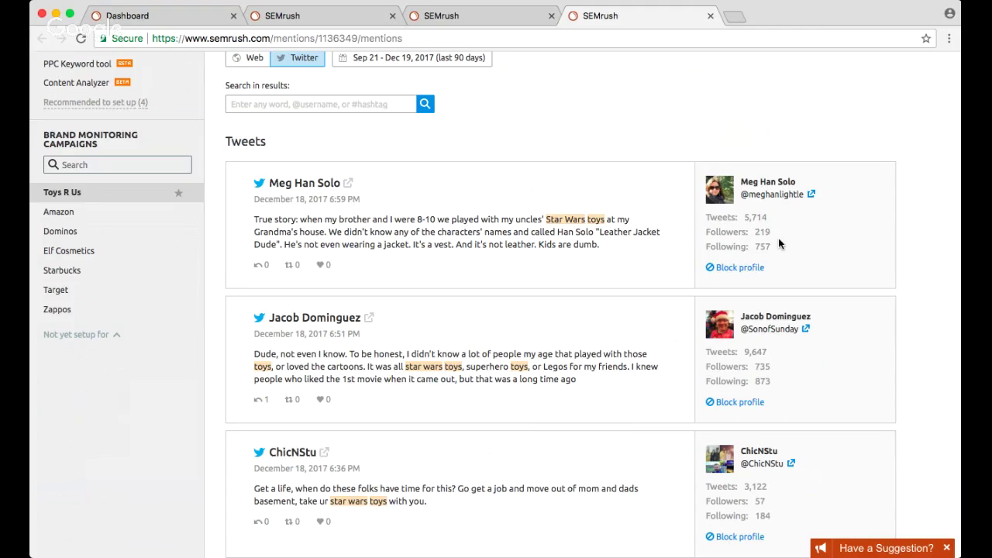
pyautogui.scroll(-1, 778, 240)
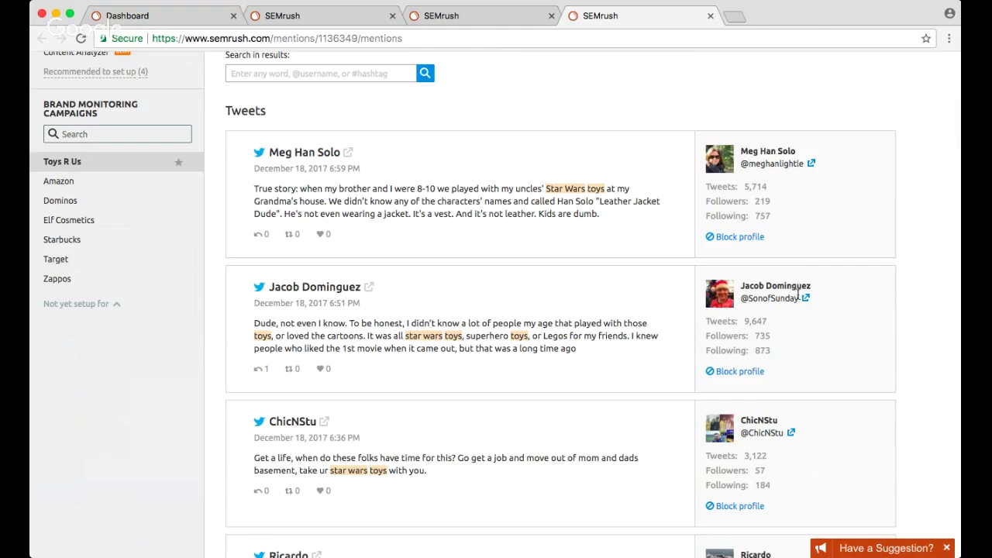
pyautogui.scroll(-3, 798, 295)
pyautogui.scroll(-1, 799, 298)
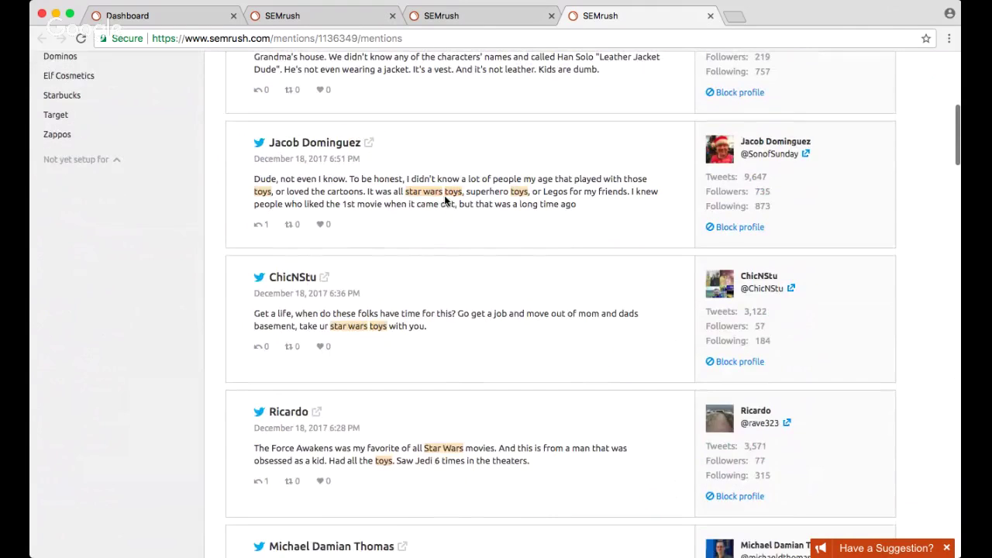
pyautogui.scroll(-6, 466, 264)
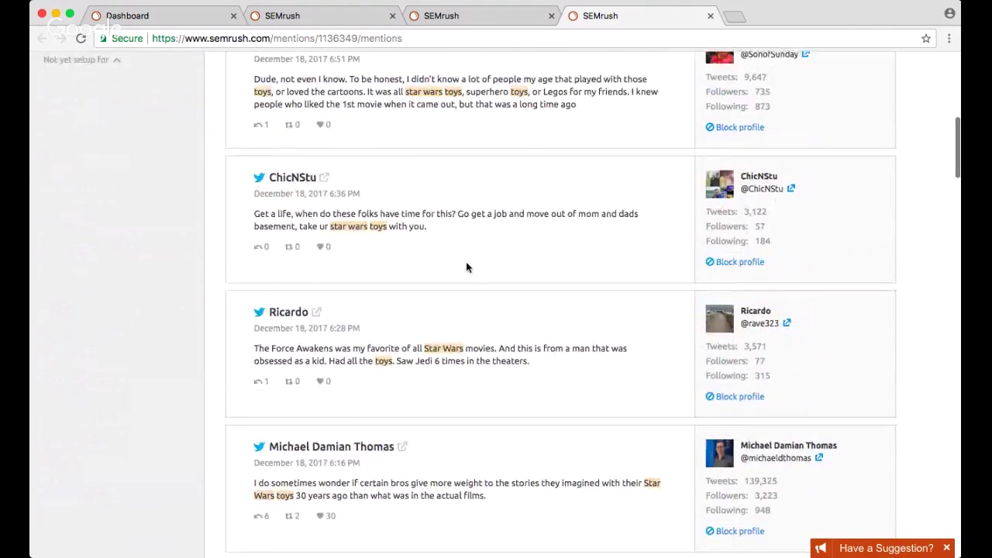
pyautogui.scroll(-6, 466, 263)
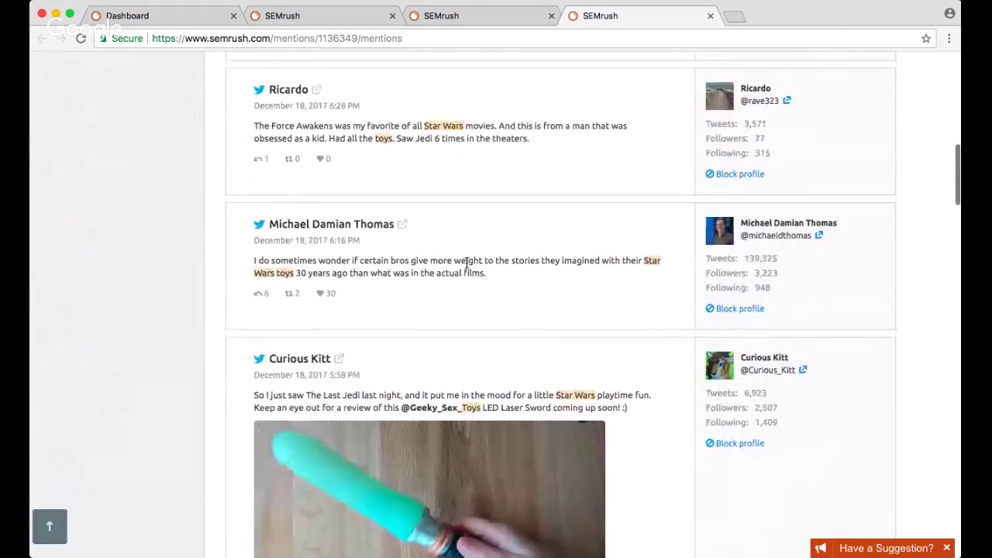
pyautogui.scroll(-2, 466, 264)
# Step: Return to the web mentions, which show 3 mentions without backlinks
pyautogui.scroll(17, 465, 264)
pyautogui.scroll(5, 466, 263)
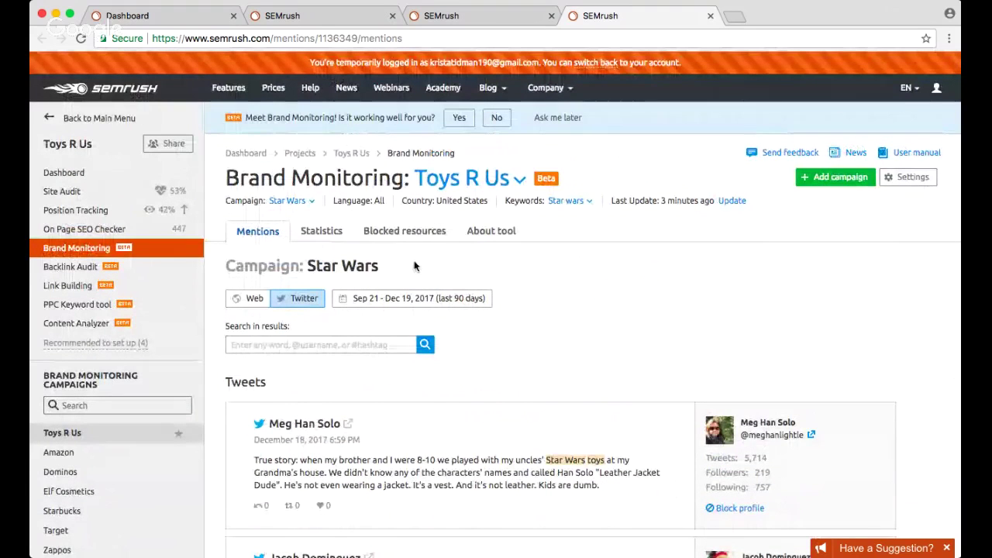
pyautogui.click(252, 299)
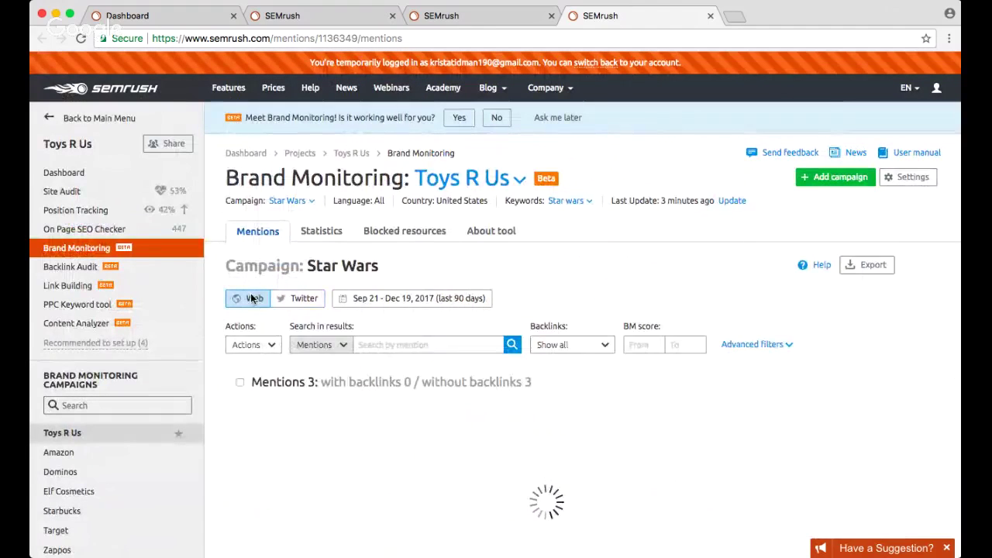
# Step: Open Statistics to view the Star Wars Mention Volume Trend for Nov 20–Dec 19, 2017
pyautogui.scroll(-3, 501, 256)
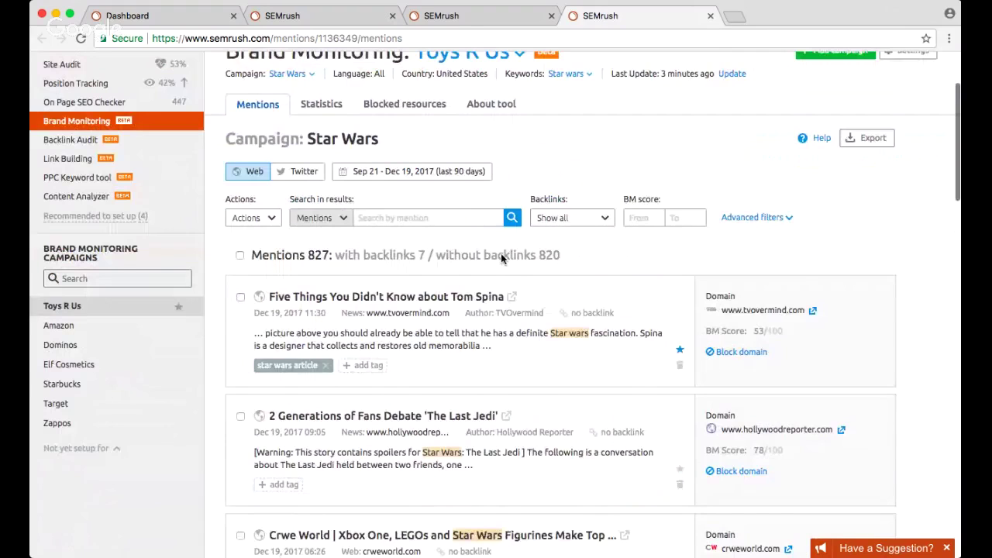
pyautogui.scroll(1, 641, 213)
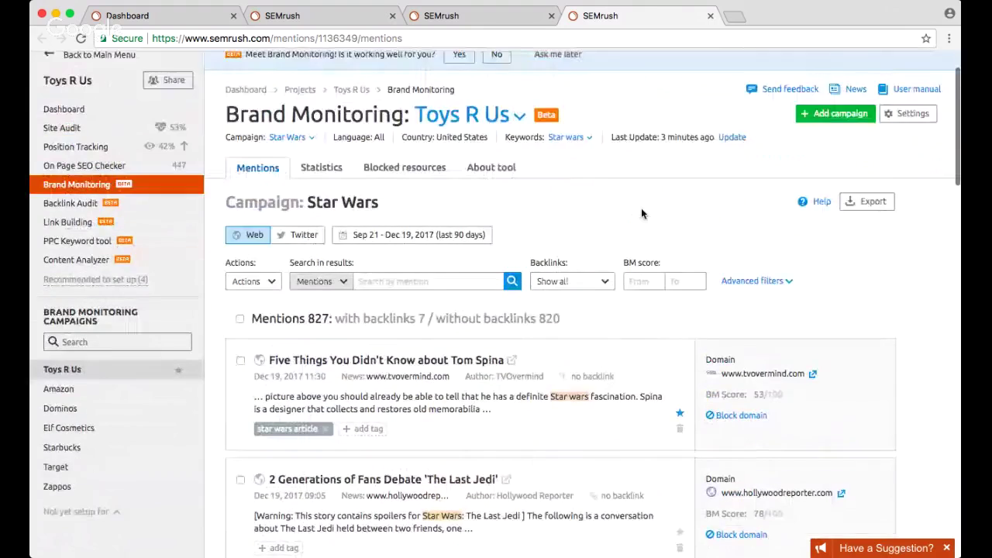
pyautogui.scroll(-2, 641, 208)
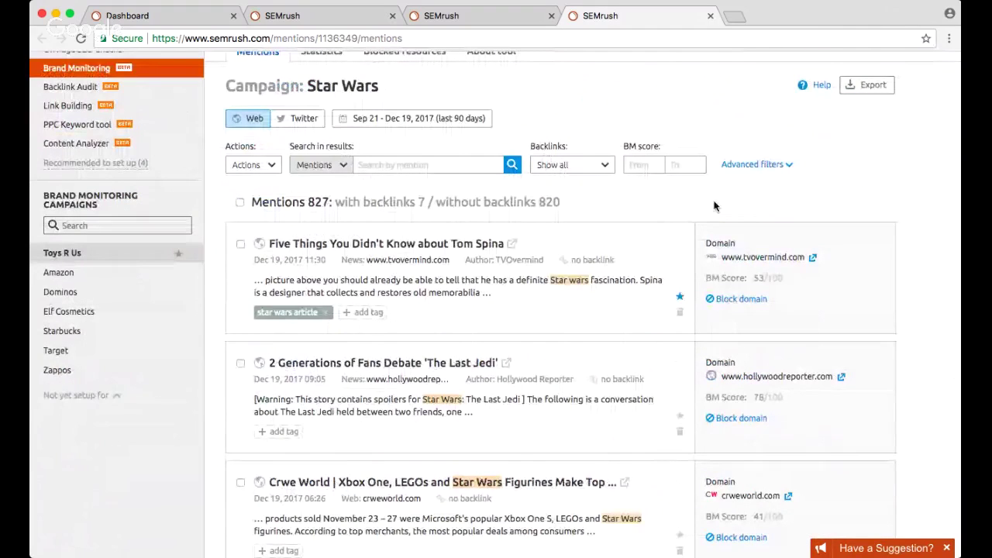
pyautogui.scroll(-1, 747, 279)
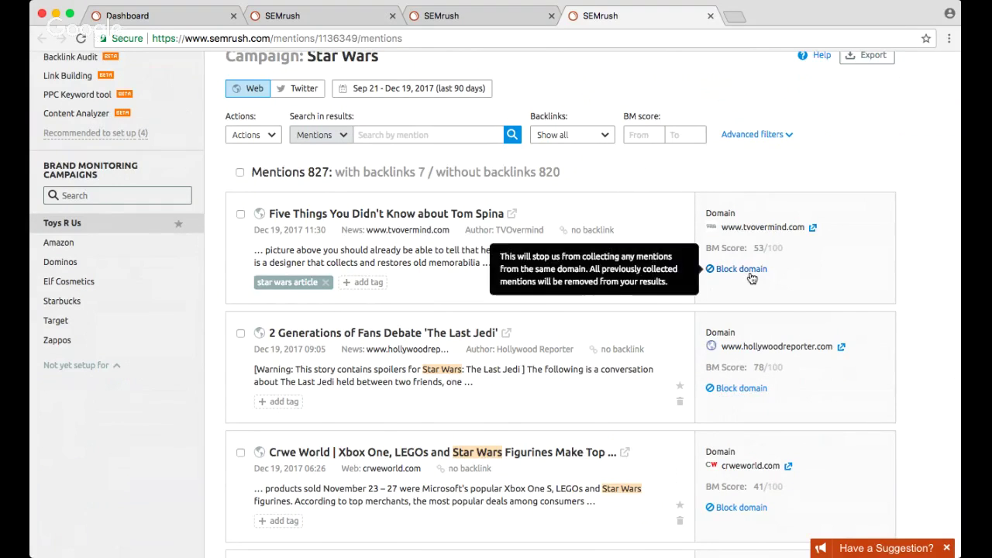
pyautogui.scroll(3, 750, 277)
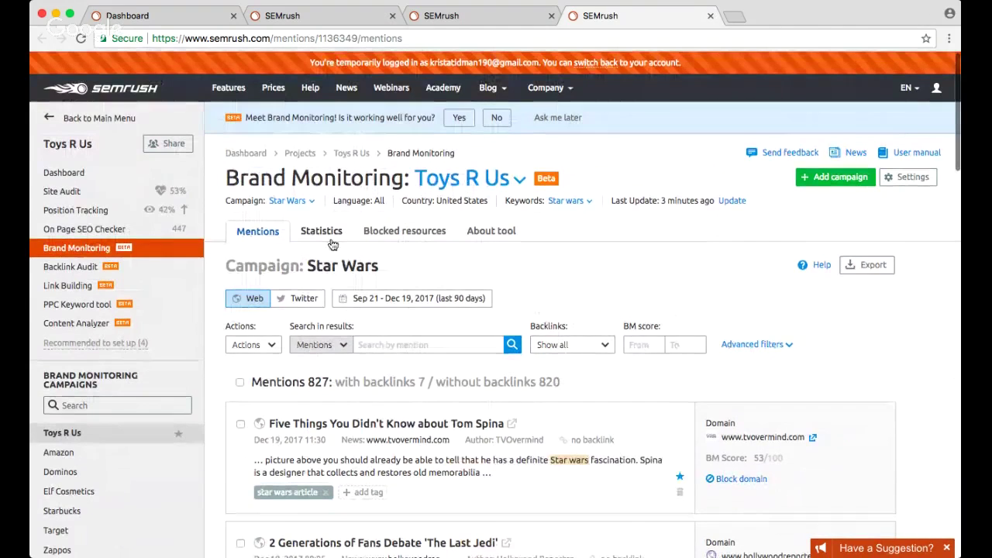
pyautogui.scroll(-1, 305, 243)
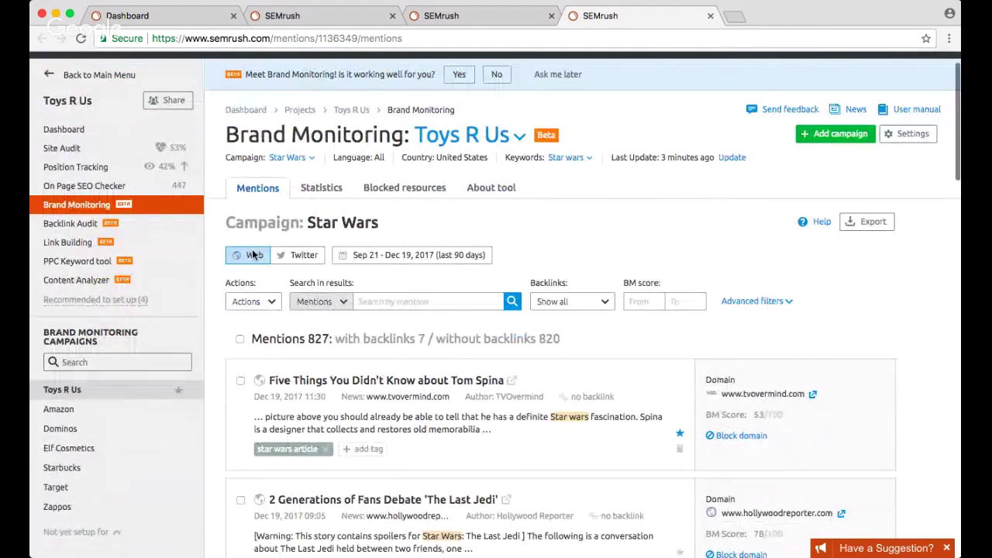
pyautogui.click(324, 183)
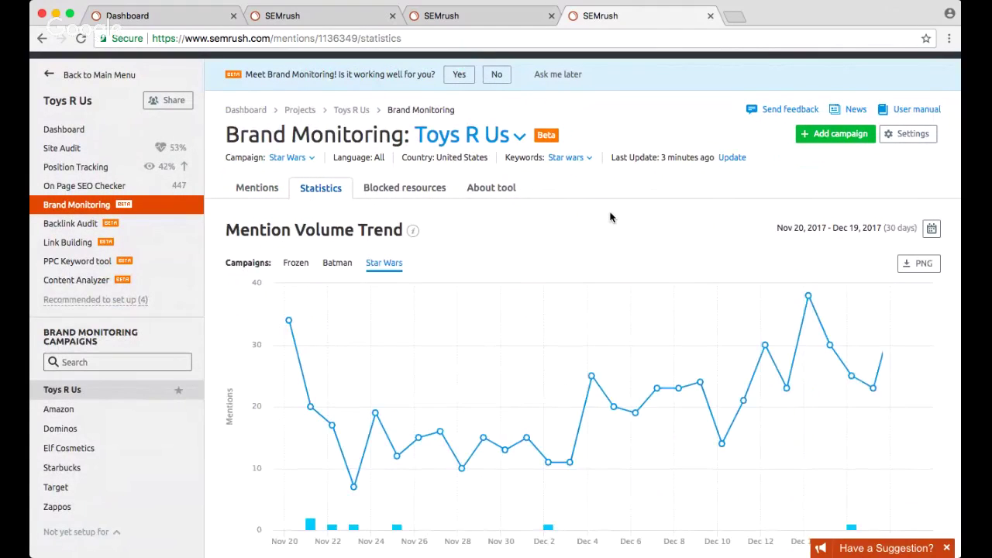
# Step: Compare Frozen, Batman and Star Wars trends, ending on Frozen, then view Campaign Comparison totals
pyautogui.scroll(-1, 610, 218)
pyautogui.scroll(-2, 610, 218)
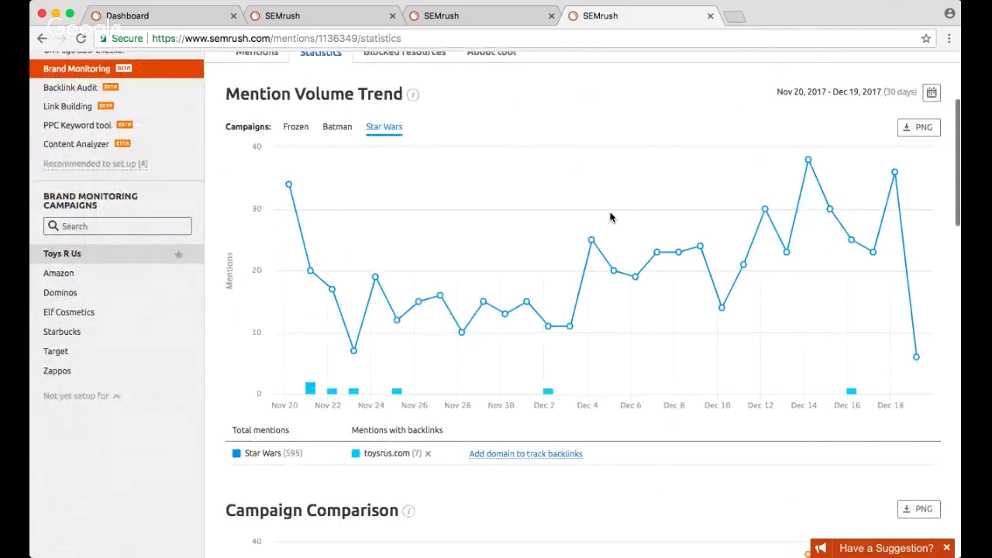
pyautogui.scroll(-1, 610, 218)
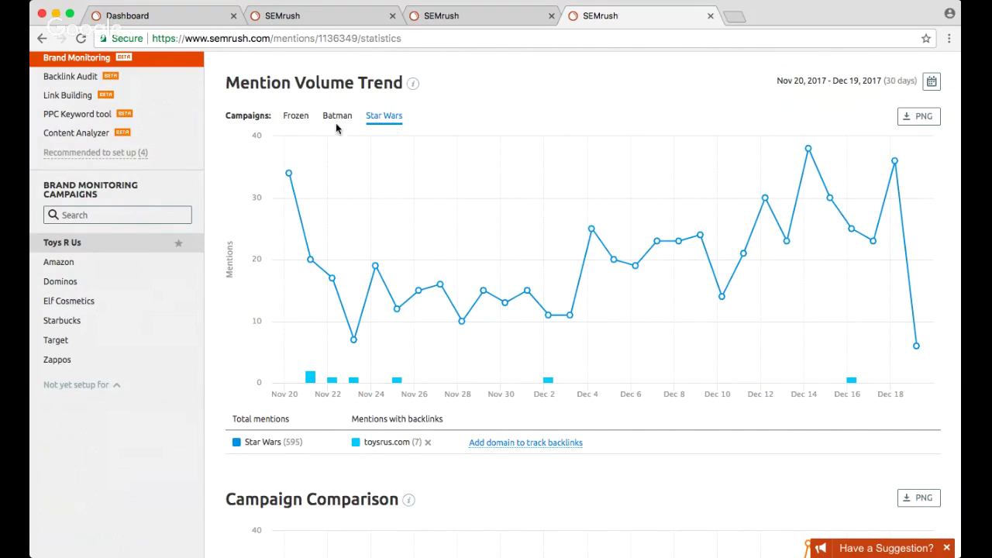
pyautogui.click(300, 117)
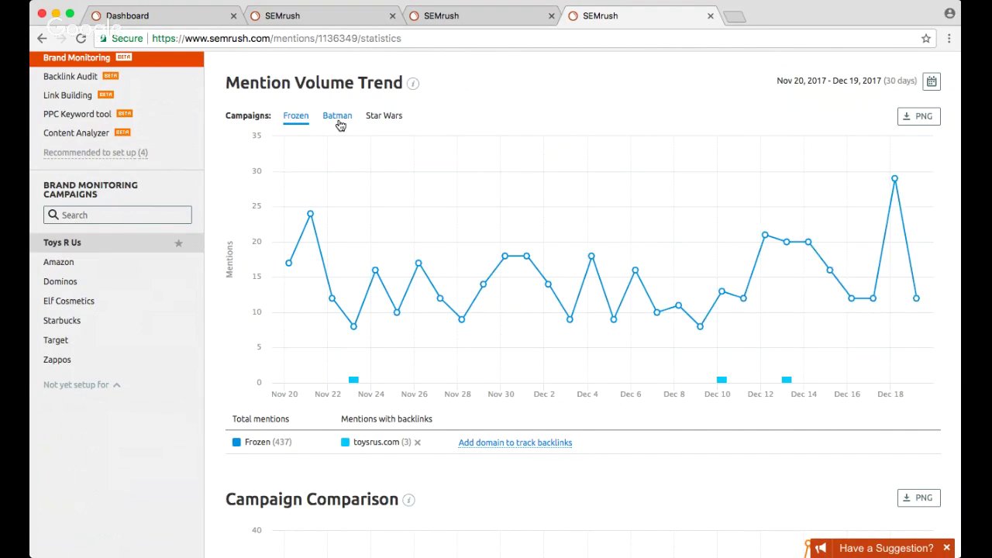
pyautogui.click(338, 118)
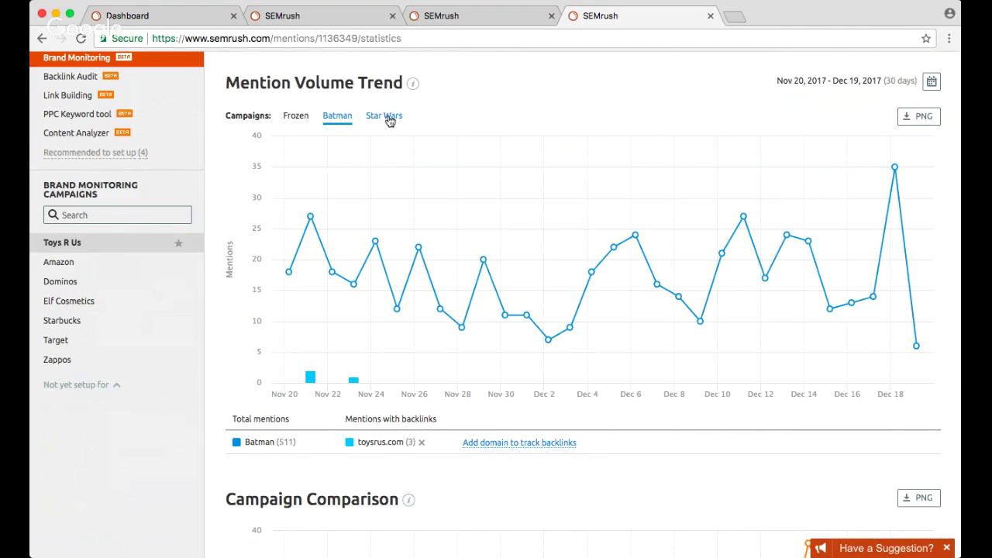
pyautogui.click(387, 117)
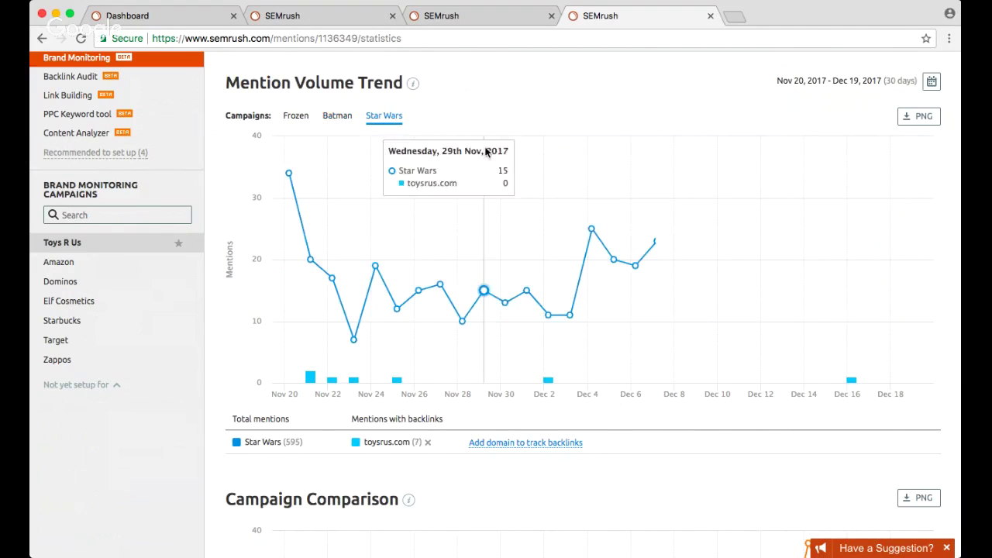
pyautogui.scroll(-1, 502, 157)
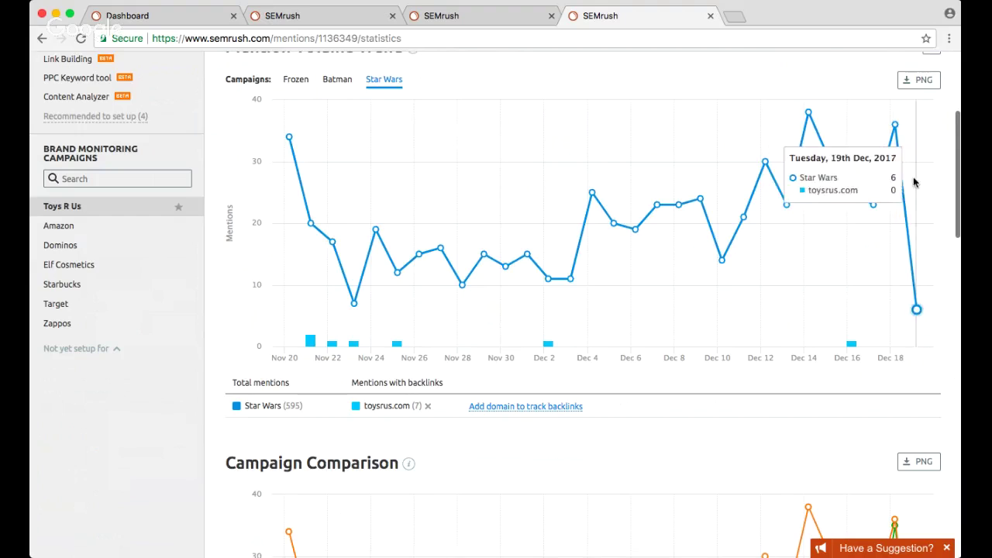
pyautogui.click(295, 81)
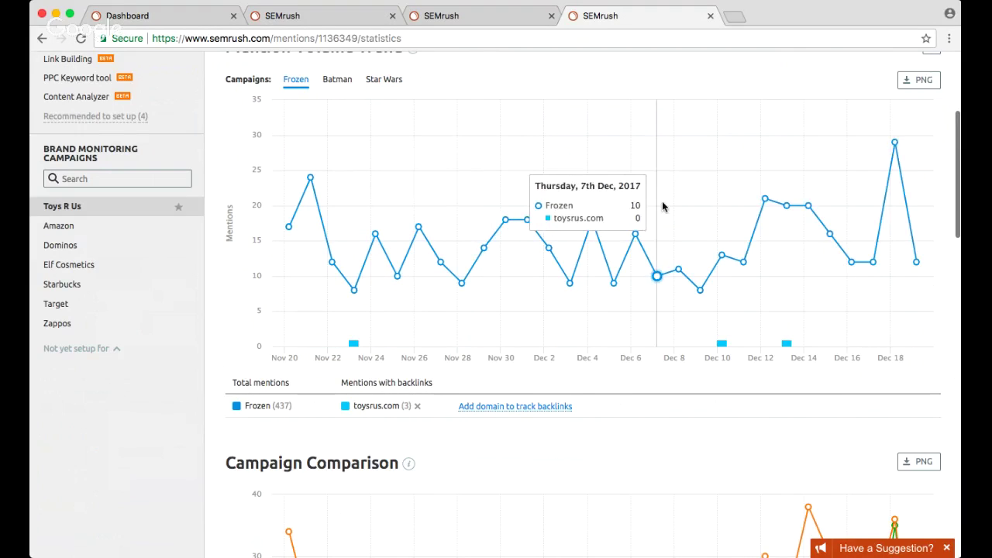
pyautogui.scroll(-4, 662, 206)
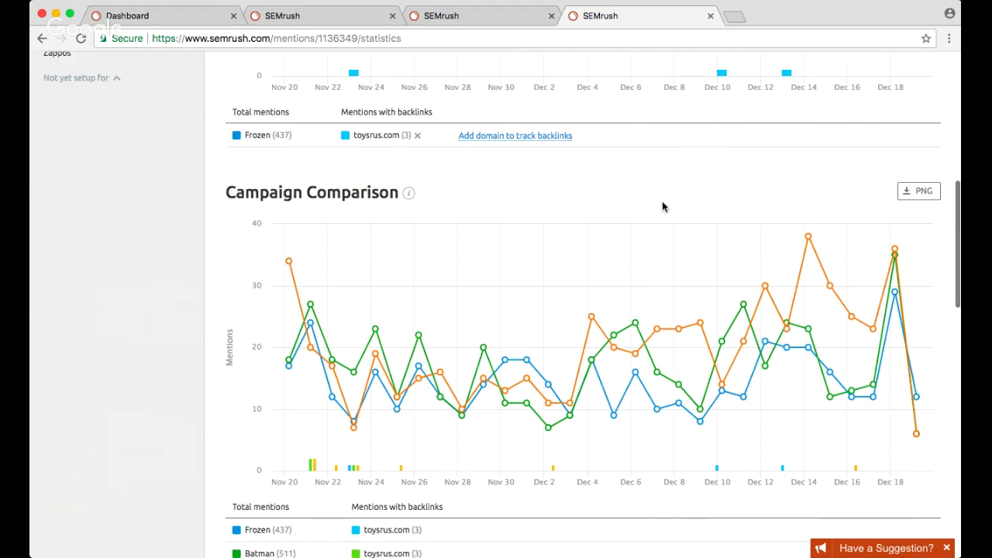
pyautogui.scroll(-2, 663, 207)
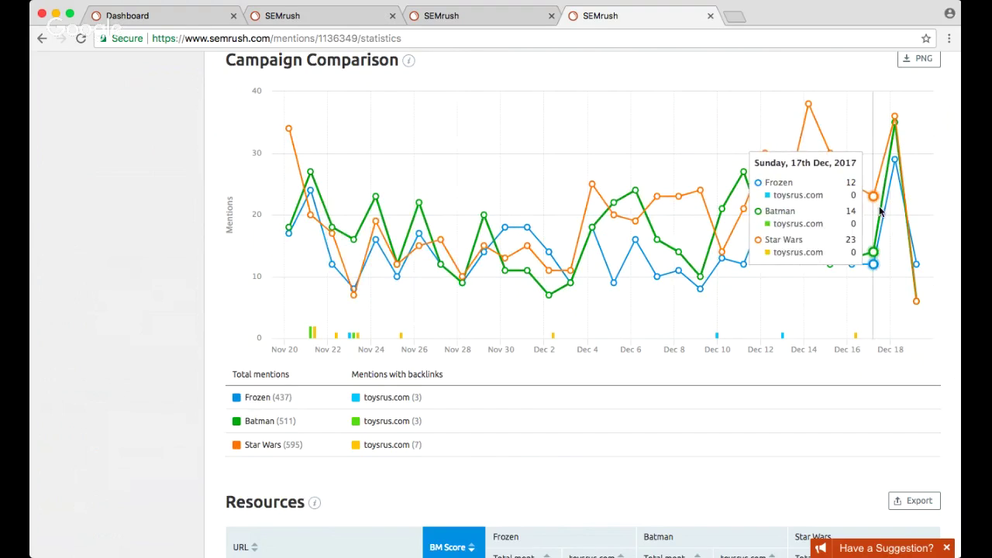
# Step: Scroll through the Resources table of referring sites
pyautogui.scroll(-5, 696, 245)
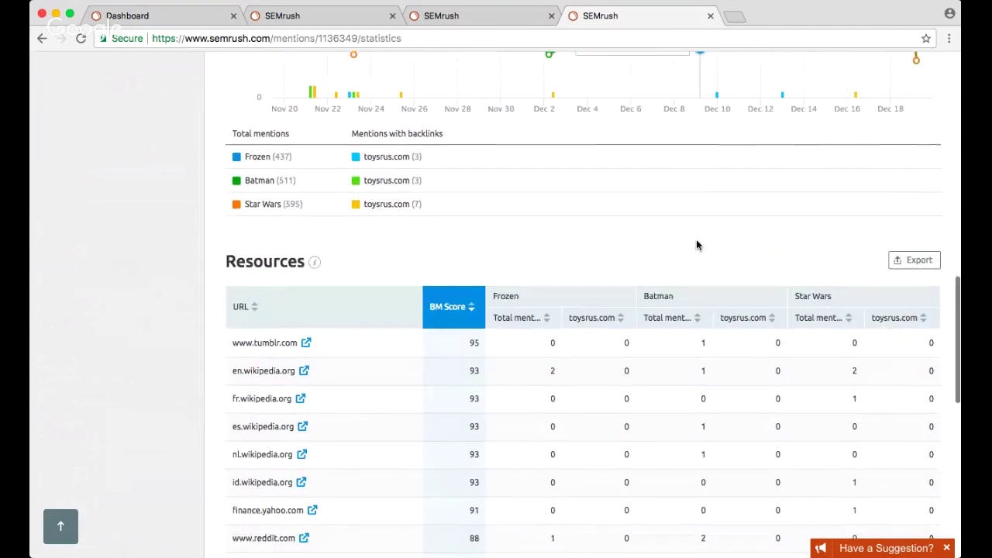
pyautogui.scroll(-5, 696, 245)
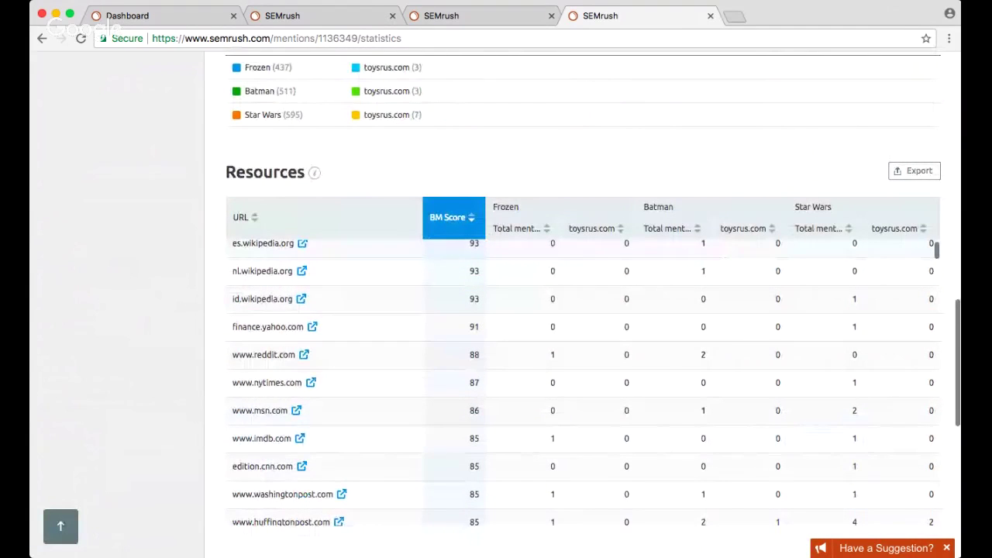
pyautogui.moveTo(956, 314)
pyautogui.mouseDown()
pyautogui.moveTo(957, 353)
pyautogui.moveTo(957, 314)
pyautogui.mouseUp()
pyautogui.scroll(-3, 636, 242)
pyautogui.scroll(3, 636, 242)
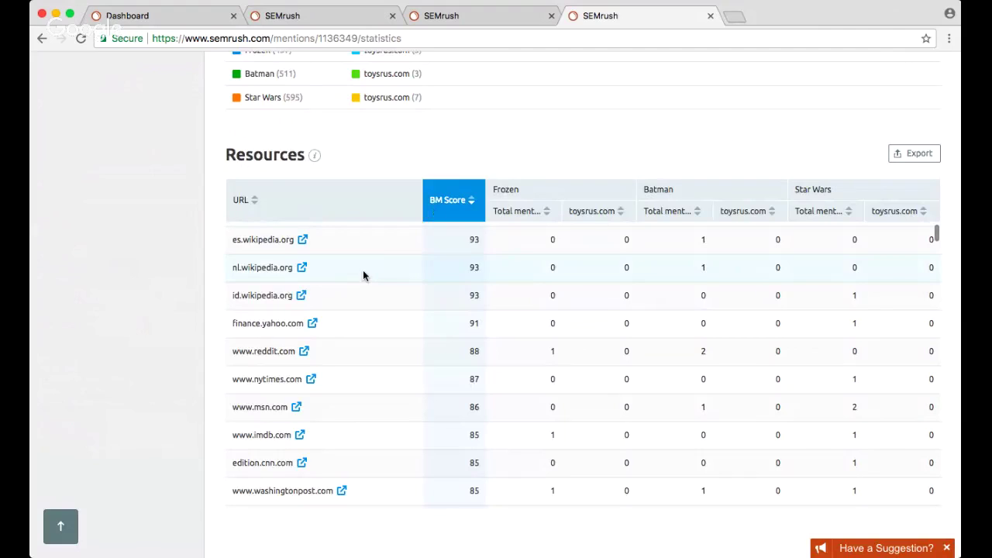
pyautogui.scroll(5, 363, 275)
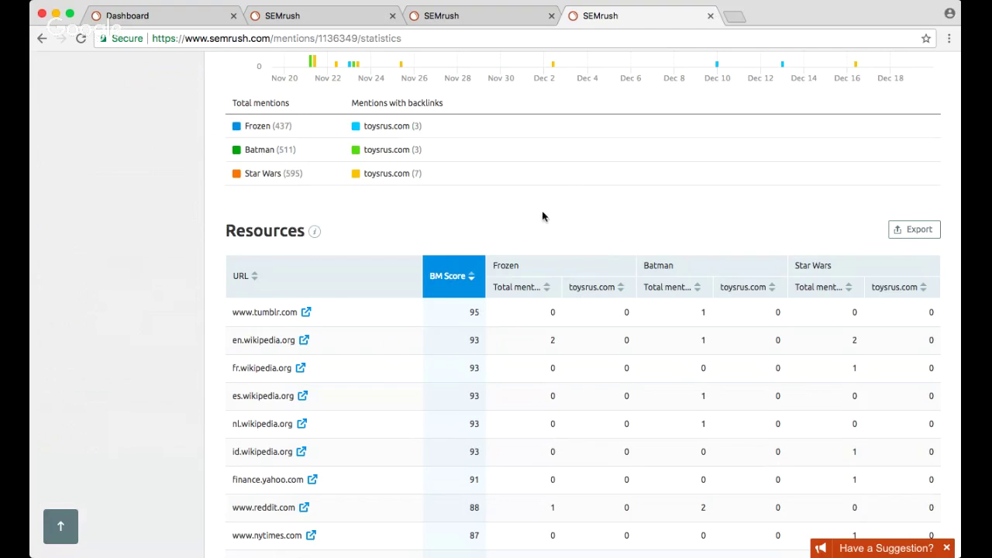
# Step: Show the Blocked resources list, which reports 0 resources blocked
pyautogui.scroll(2, 392, 376)
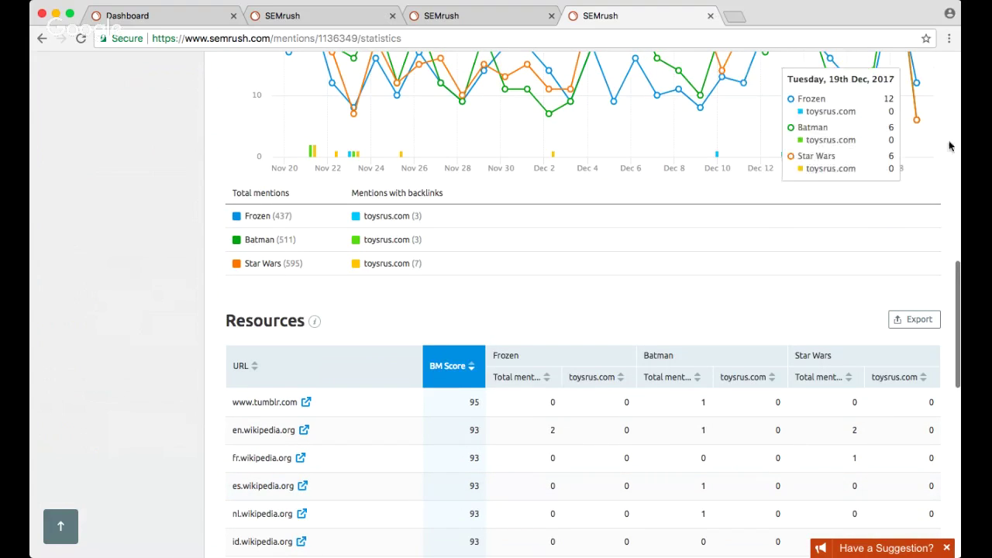
pyautogui.scroll(-4, 764, 226)
pyautogui.scroll(2, 680, 149)
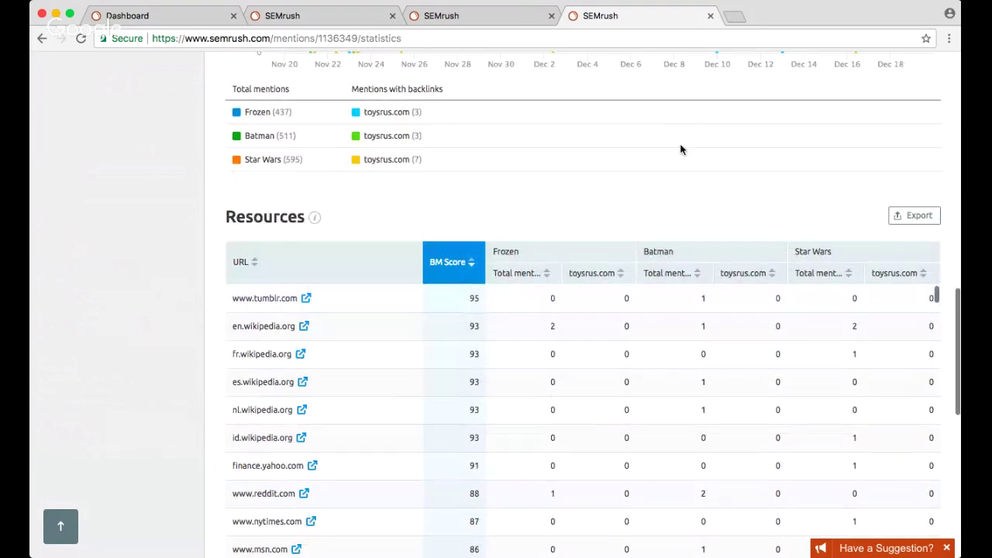
pyautogui.scroll(12, 679, 152)
pyautogui.scroll(5, 679, 153)
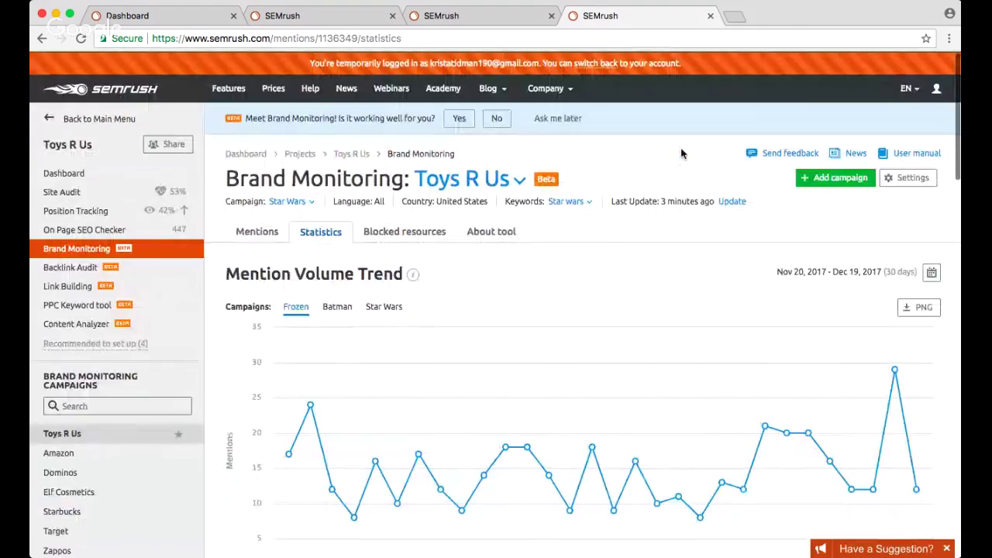
pyautogui.click(403, 232)
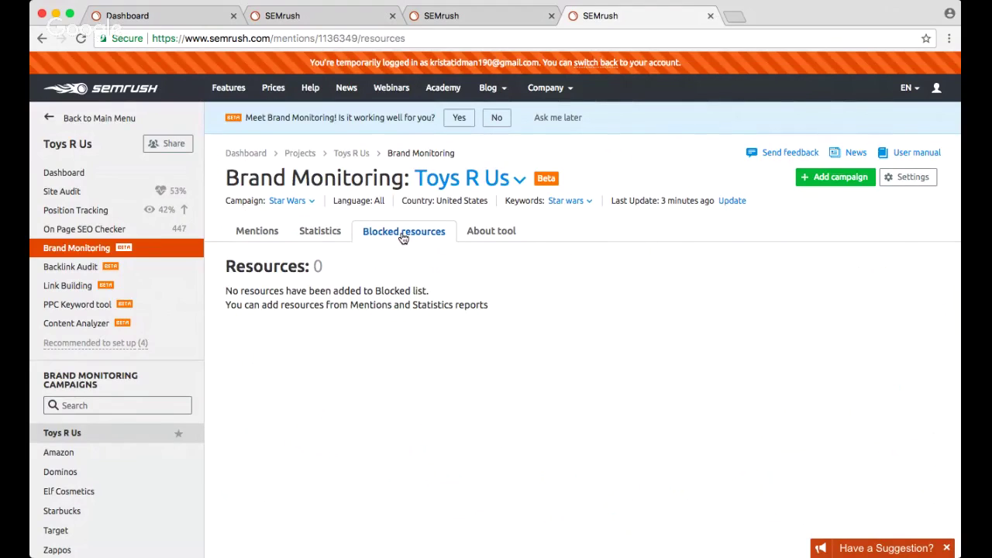
# Step: Read the About tool page, then return to the Star Wars Mentions list showing 834 mentions
pyautogui.click(500, 233)
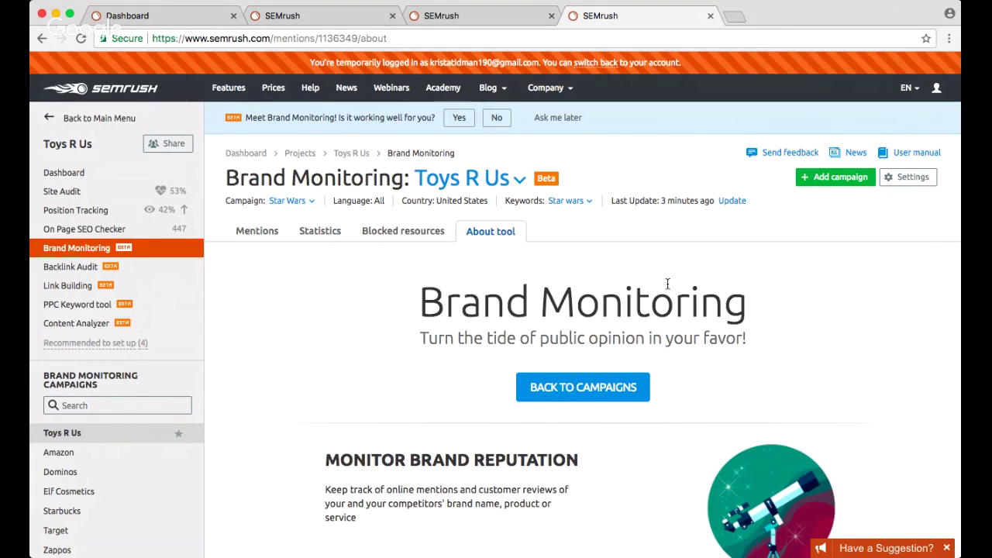
pyautogui.scroll(-3, 667, 284)
pyautogui.scroll(-5, 667, 285)
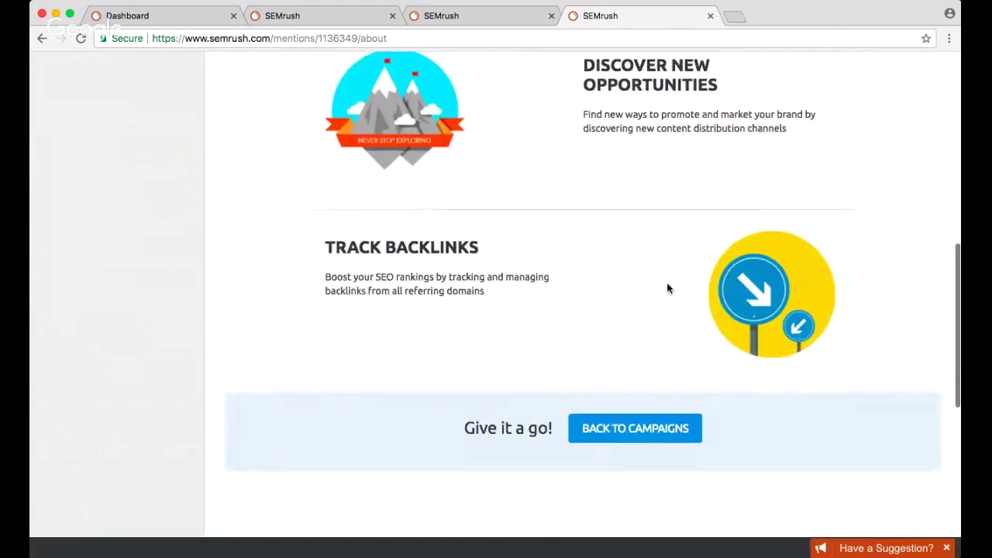
pyautogui.scroll(10, 667, 287)
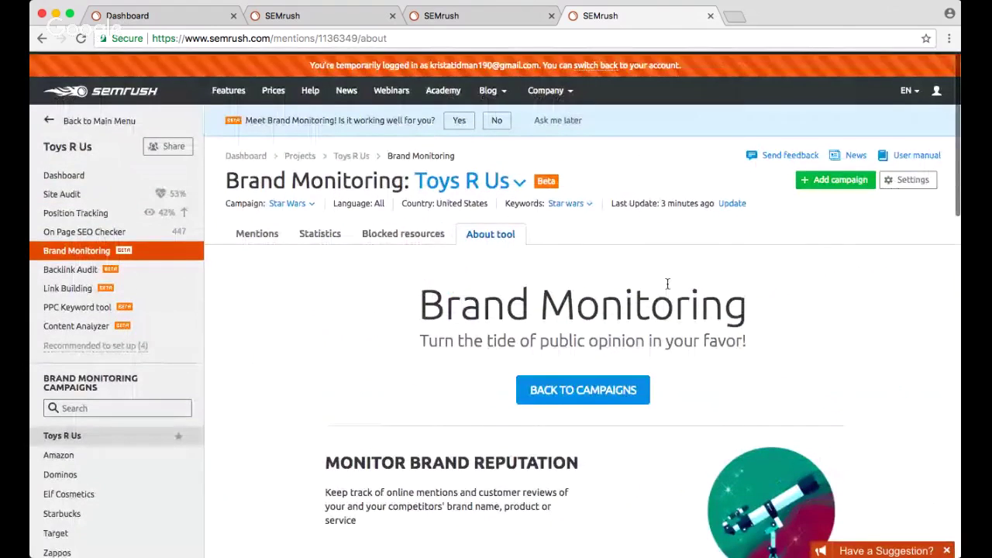
pyautogui.click(258, 232)
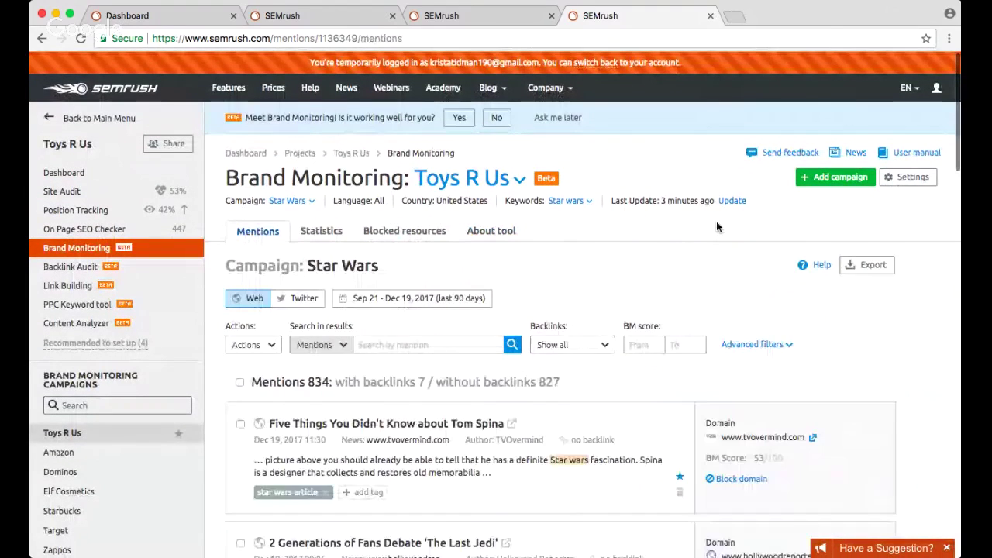
pyautogui.scroll(-3, 717, 227)
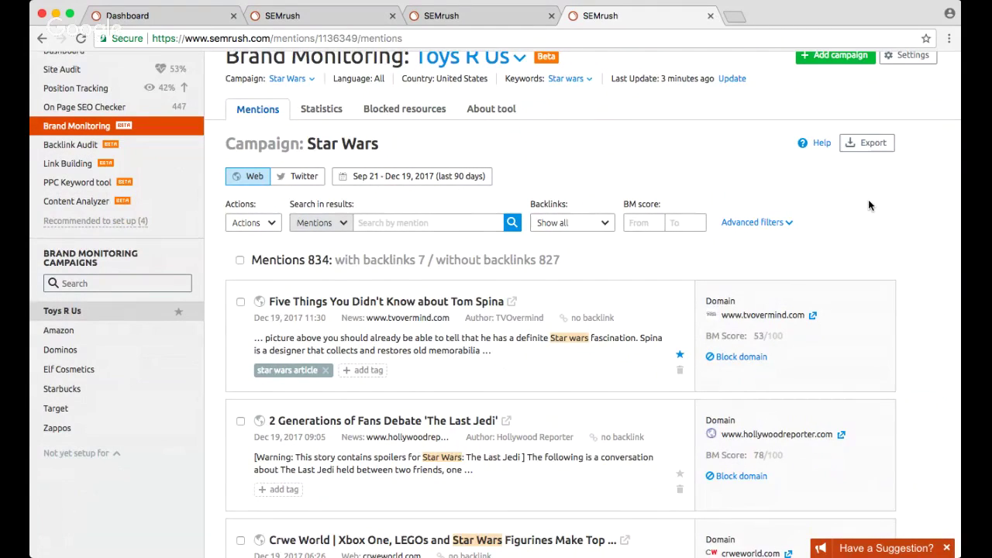
pyautogui.scroll(-1, 868, 204)
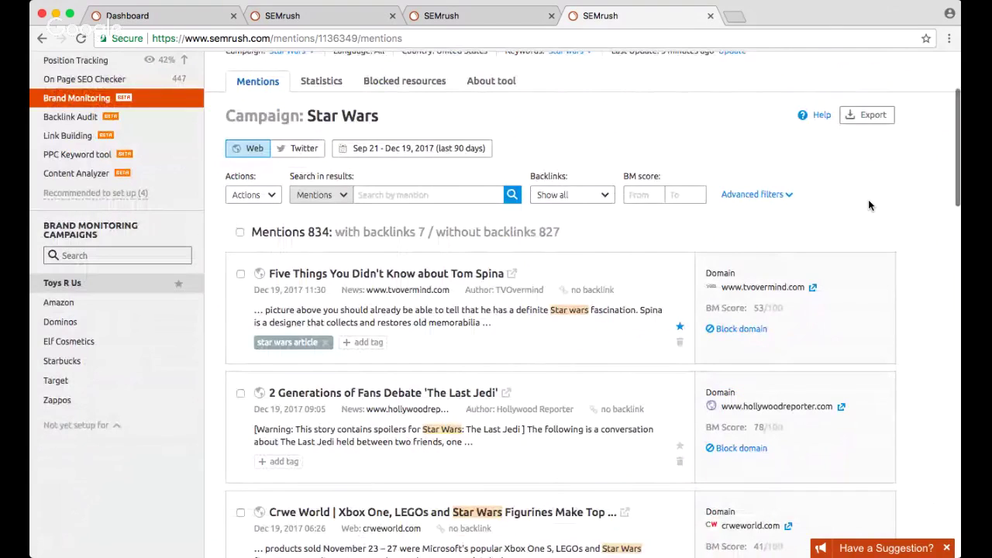
pyautogui.scroll(4, 869, 204)
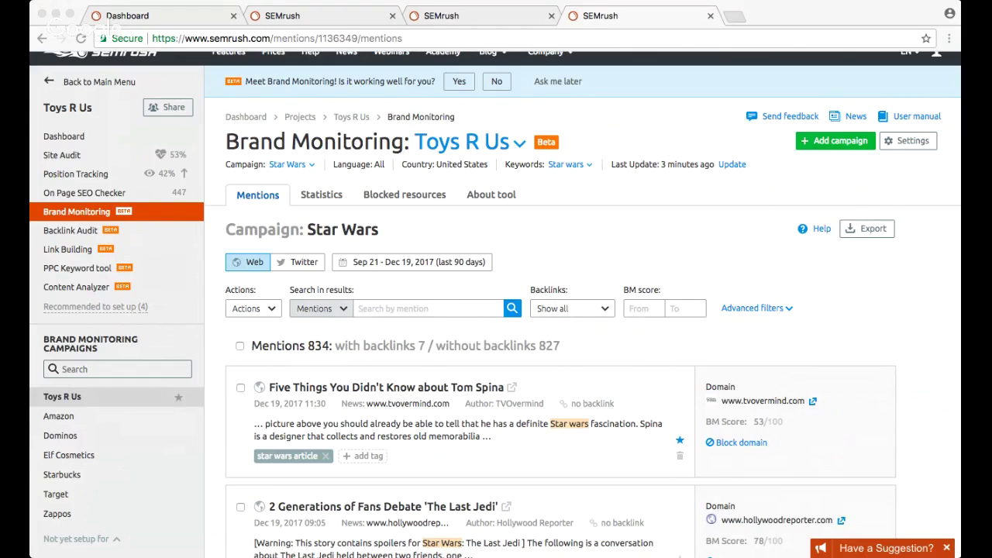
pyautogui.click(106, 132)
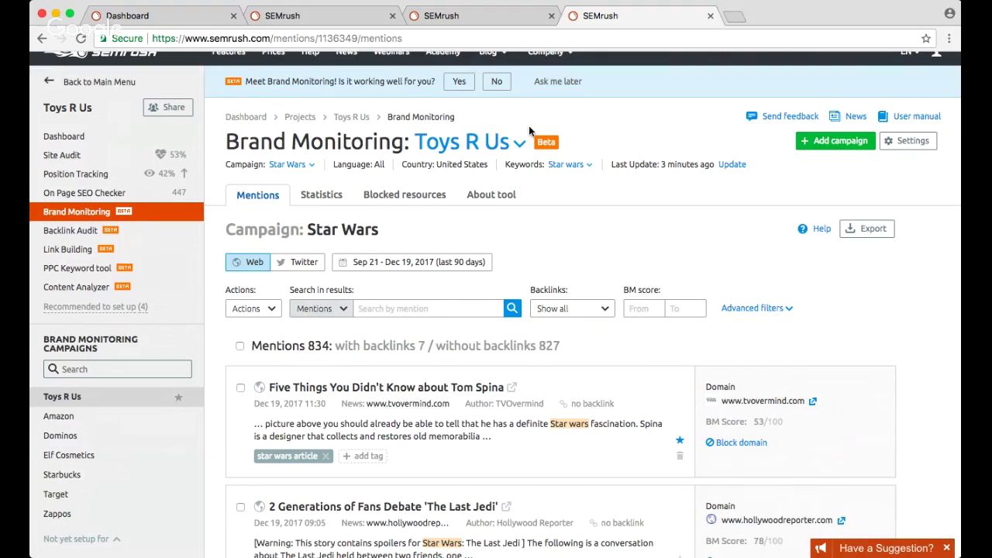
pyautogui.scroll(-3, 529, 125)
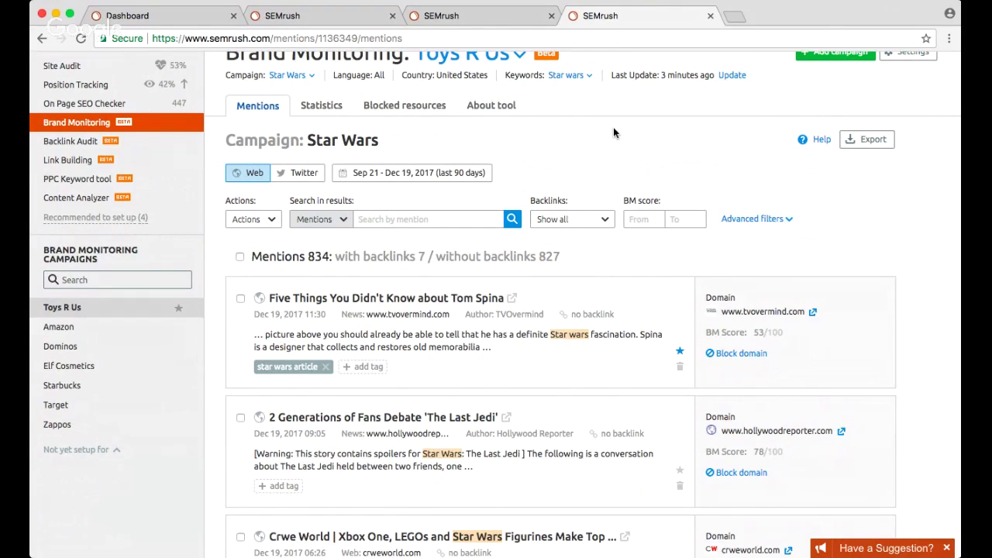
pyautogui.scroll(-3, 613, 132)
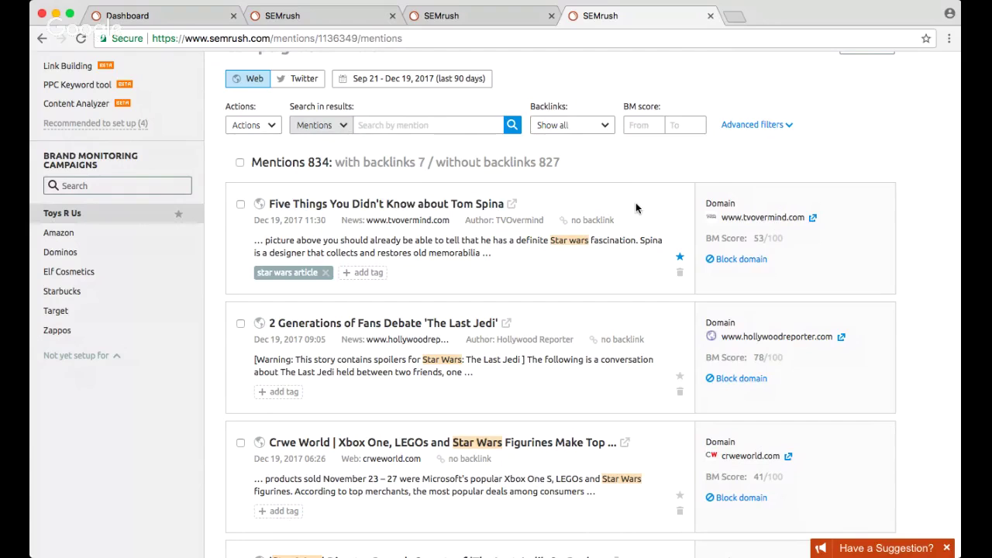
pyautogui.scroll(3, 636, 207)
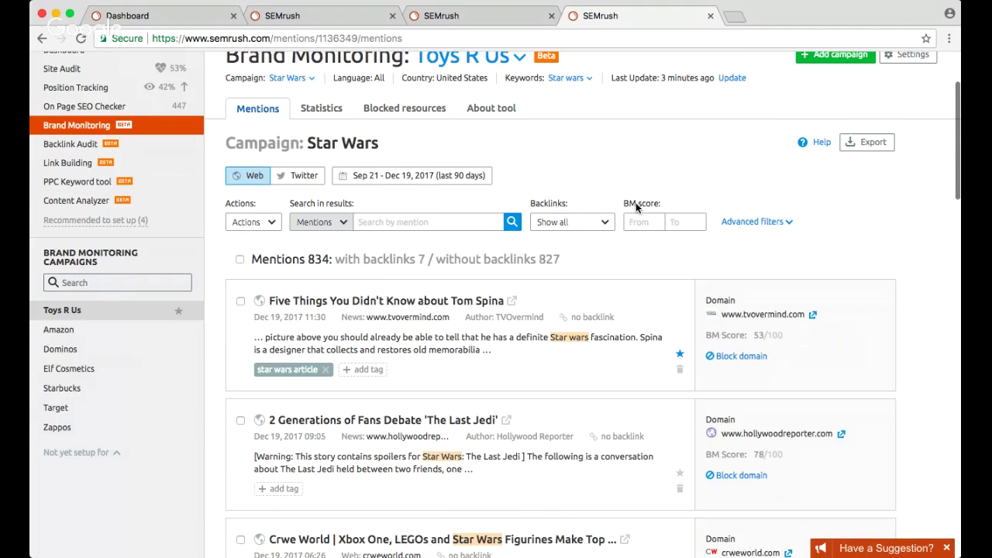
pyautogui.scroll(3, 635, 205)
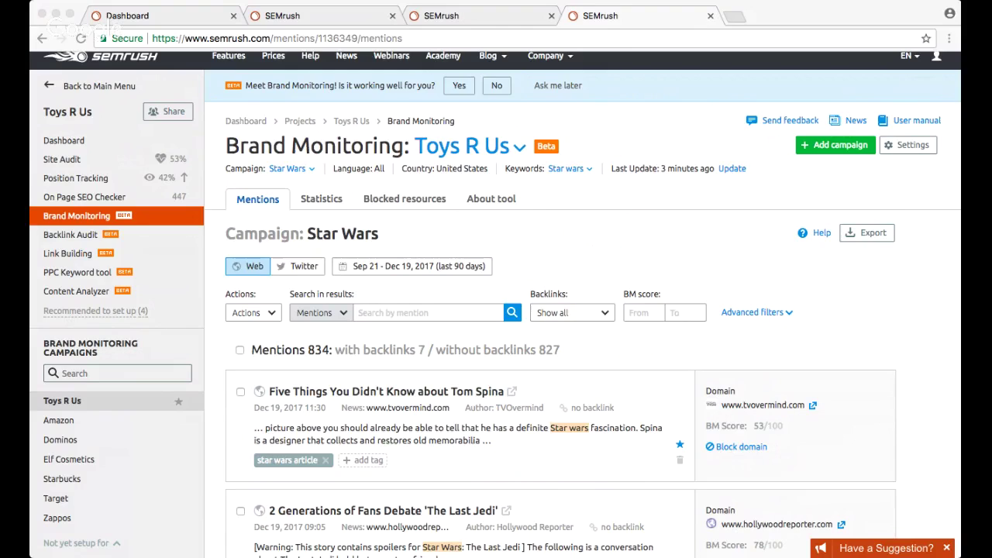
pyautogui.click(124, 146)
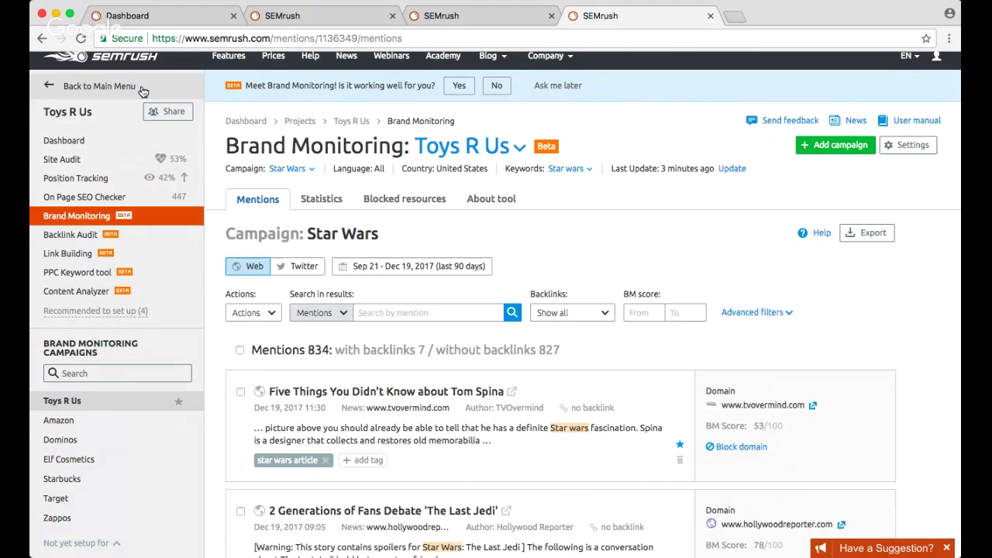
pyautogui.click(352, 17)
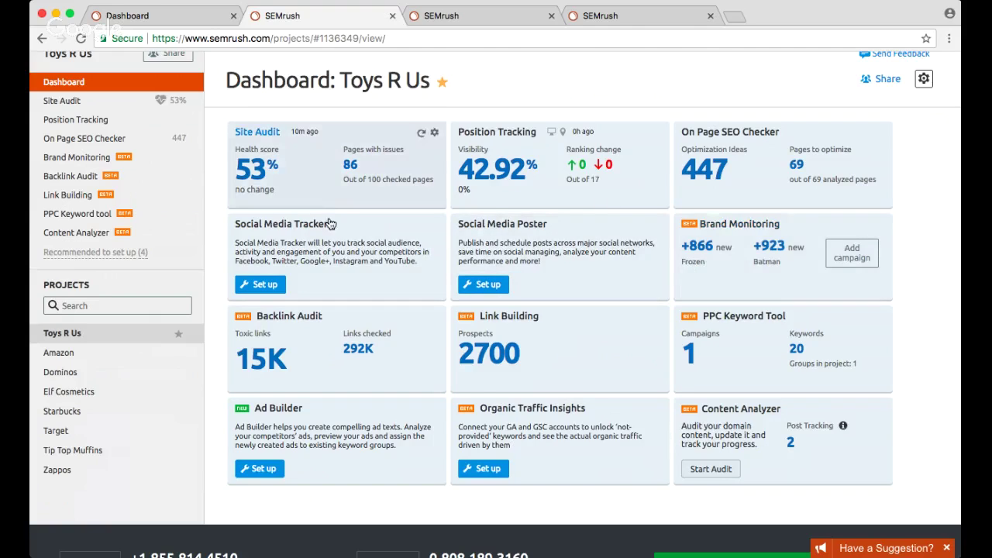
pyautogui.click(493, 22)
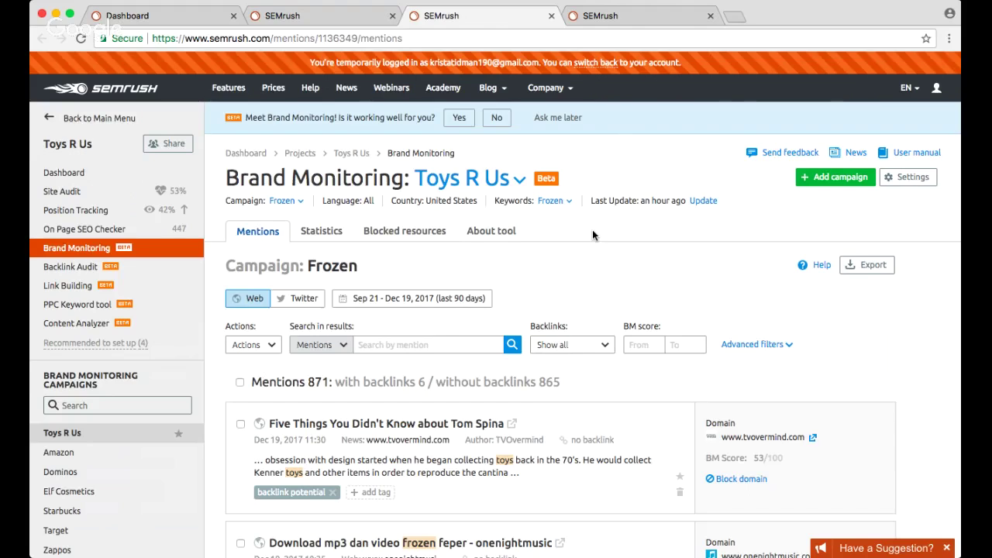
pyautogui.scroll(-2, 667, 186)
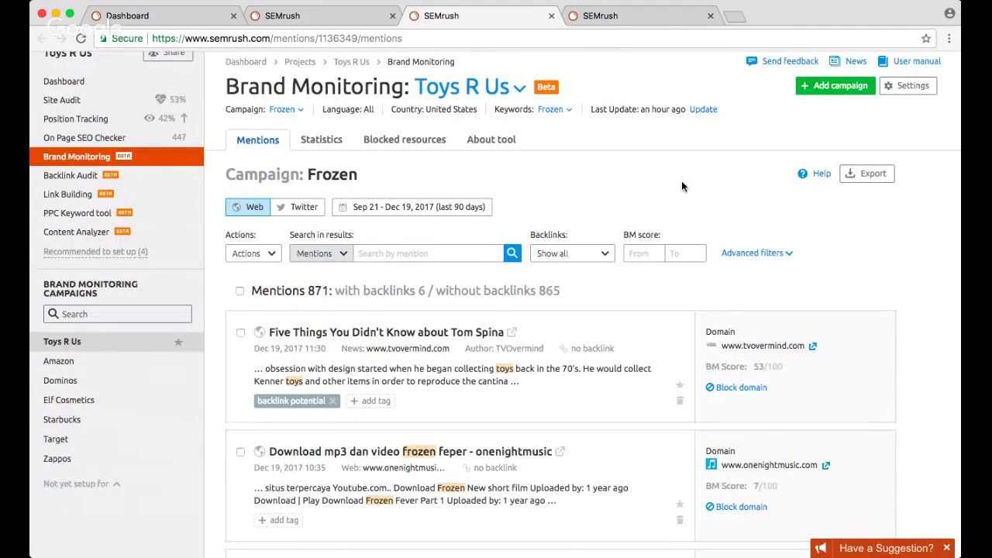
pyautogui.scroll(-1, 578, 173)
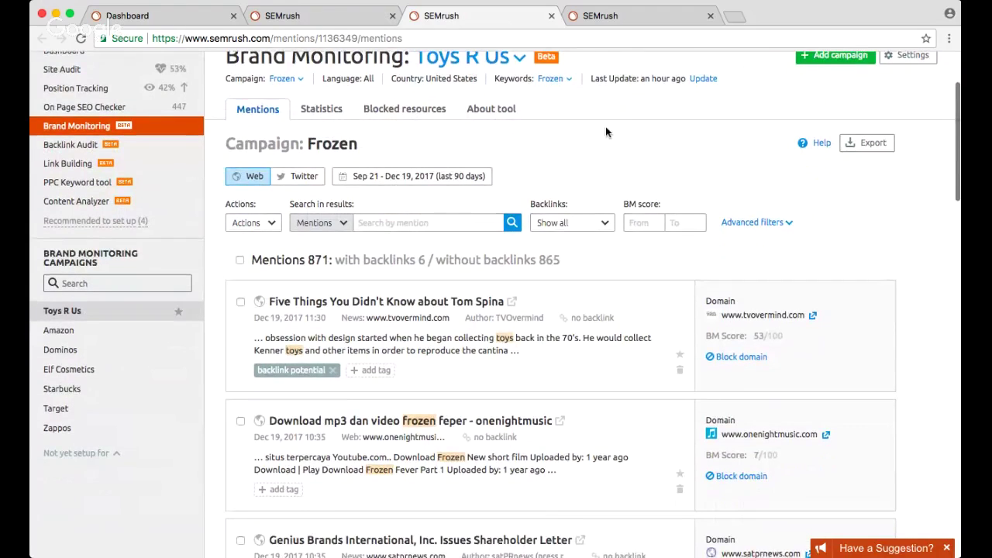
pyautogui.scroll(1, 607, 131)
pyautogui.scroll(1, 606, 126)
pyautogui.click(564, 149)
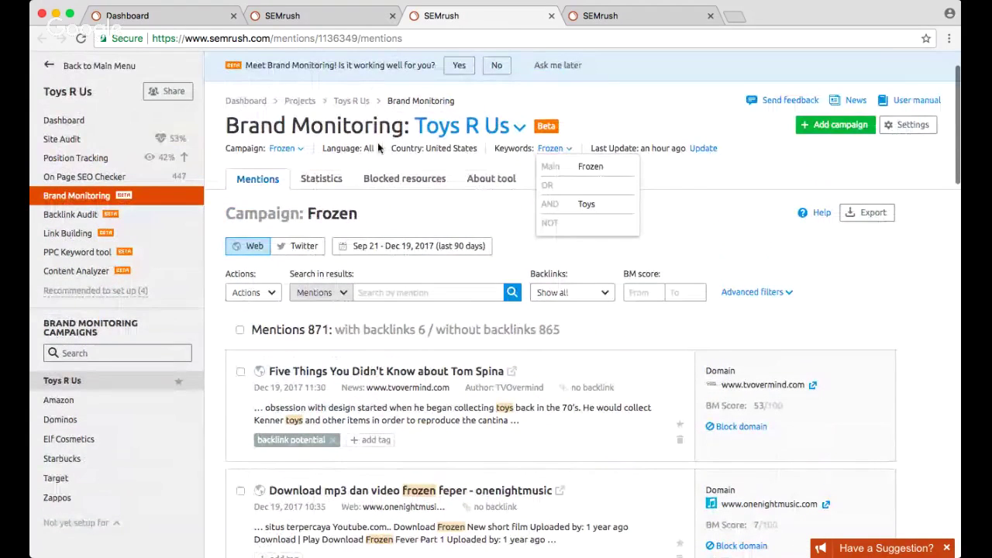
pyautogui.click(298, 153)
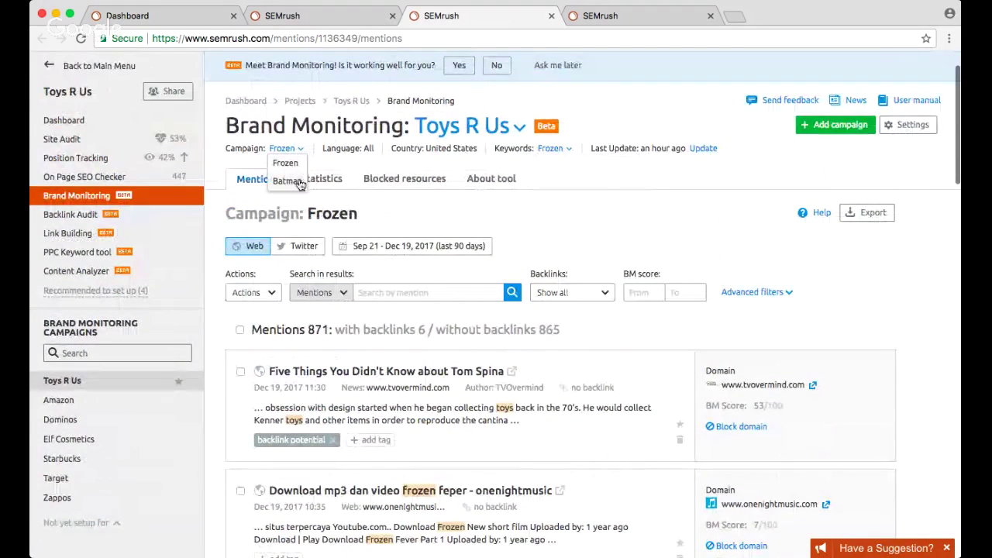
pyautogui.click(655, 13)
pyautogui.scroll(-3, 531, 326)
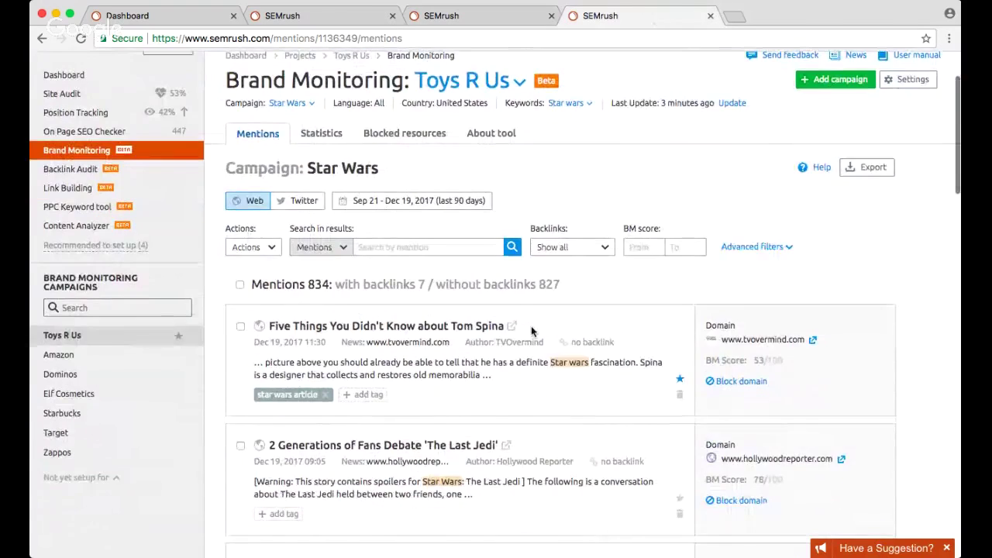
# Step: Open the '2 Generations of Fans Debate' Last Jedi article in a new tab, then return to SEMrush
pyautogui.scroll(-5, 531, 325)
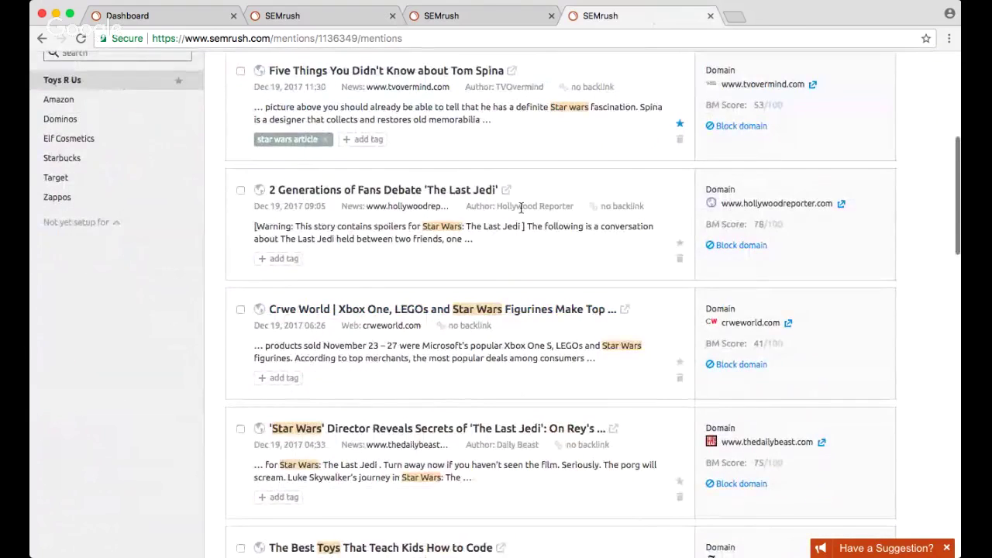
pyautogui.click(504, 194)
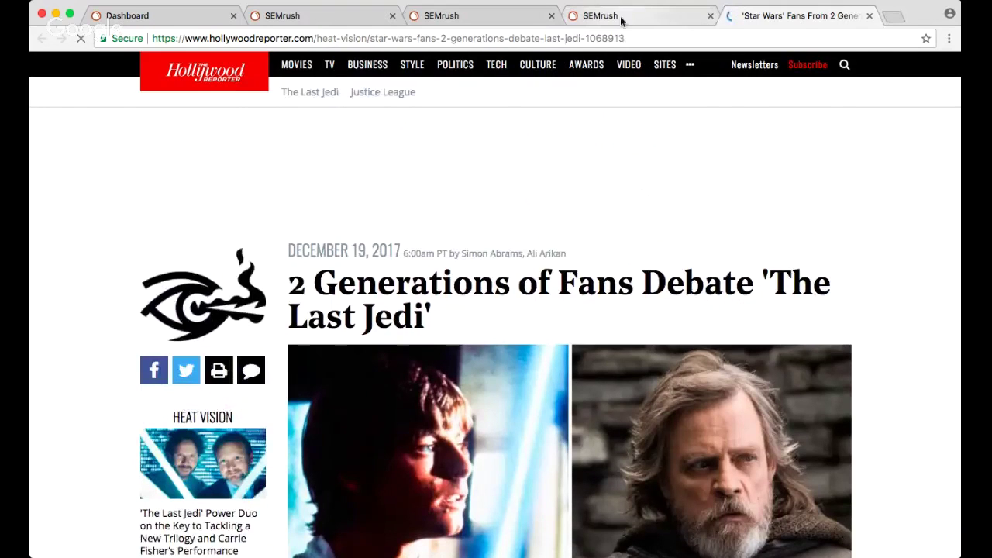
pyautogui.click(620, 16)
pyautogui.scroll(3, 487, 217)
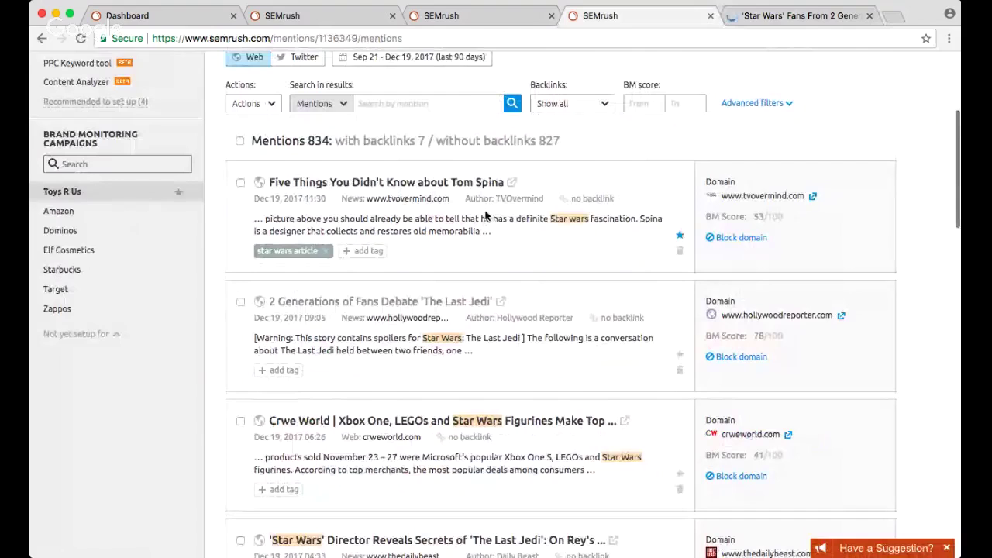
pyautogui.scroll(2, 487, 217)
# Step: Search the Star Wars mentions for 'toys', narrowing them to 719 mentions
pyautogui.click(390, 162)
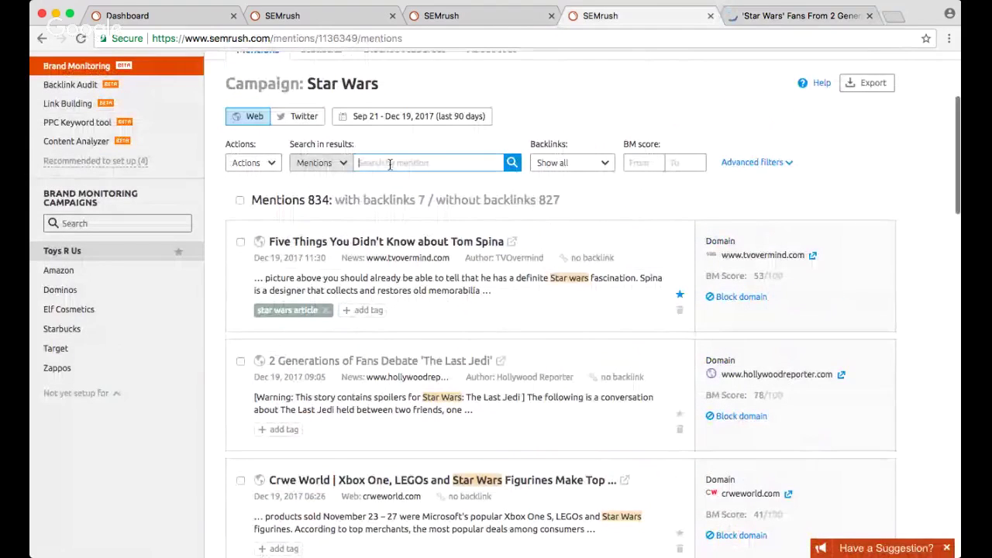
pyautogui.write('toya')
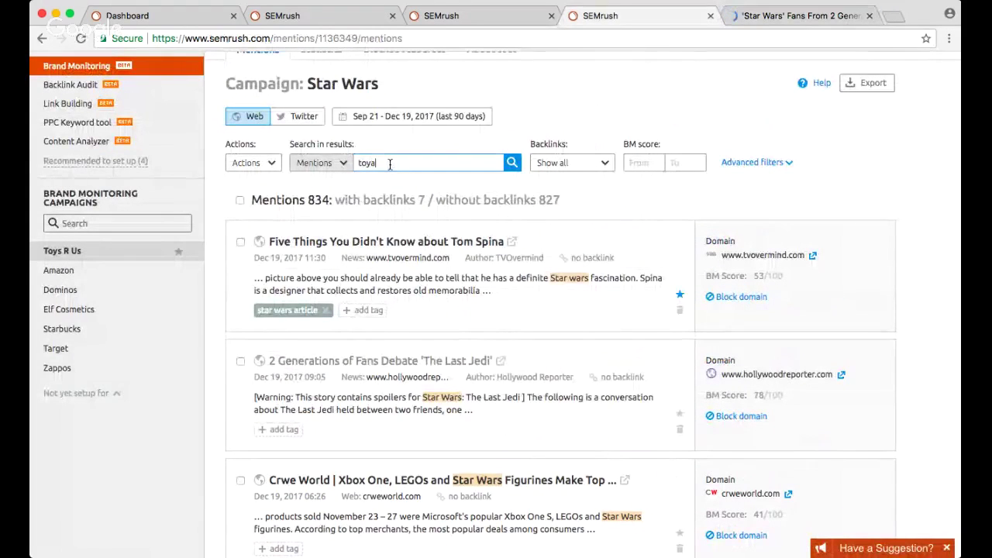
pyautogui.press('BackSpace')
pyautogui.write('s')
pyautogui.press('Return')
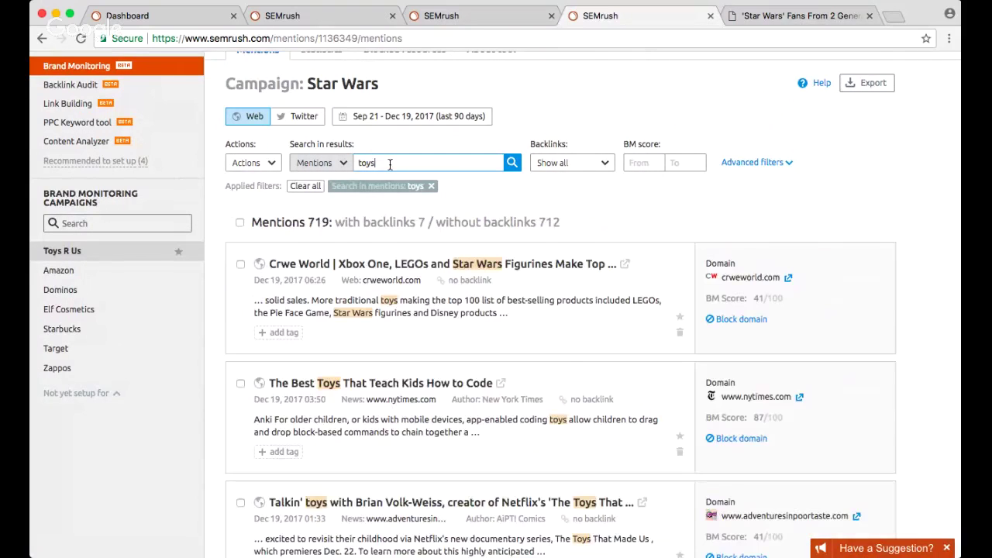
pyautogui.scroll(-3, 496, 309)
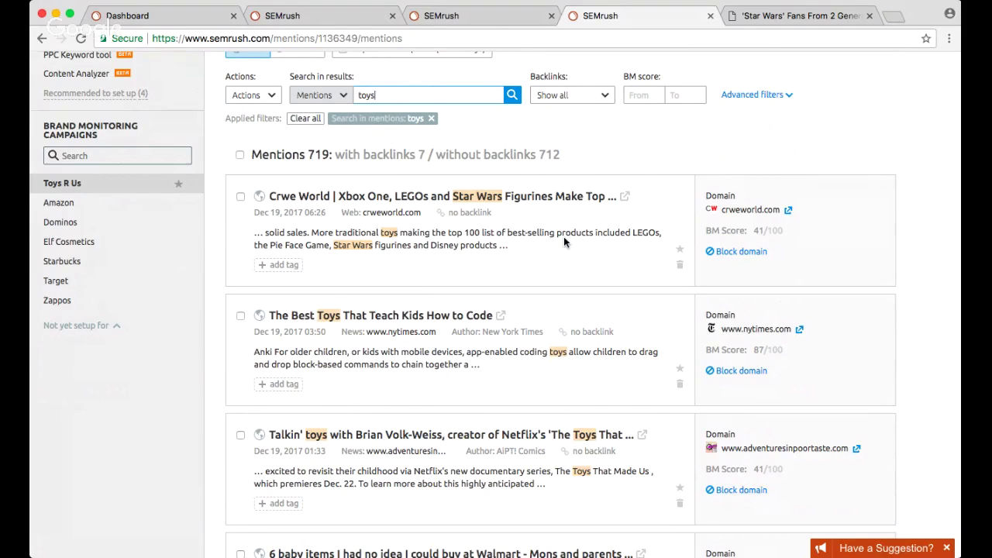
pyautogui.scroll(3, 563, 242)
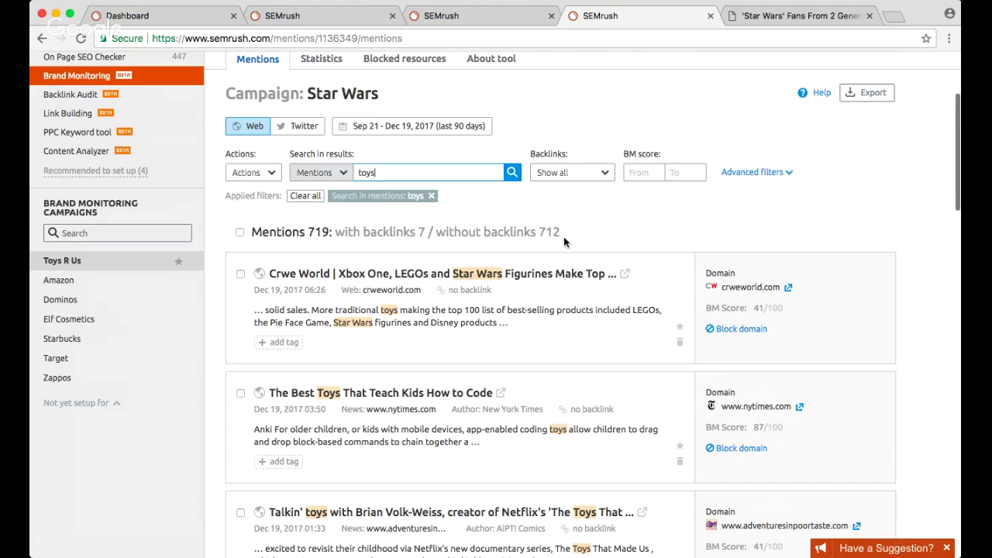
pyautogui.scroll(2, 564, 242)
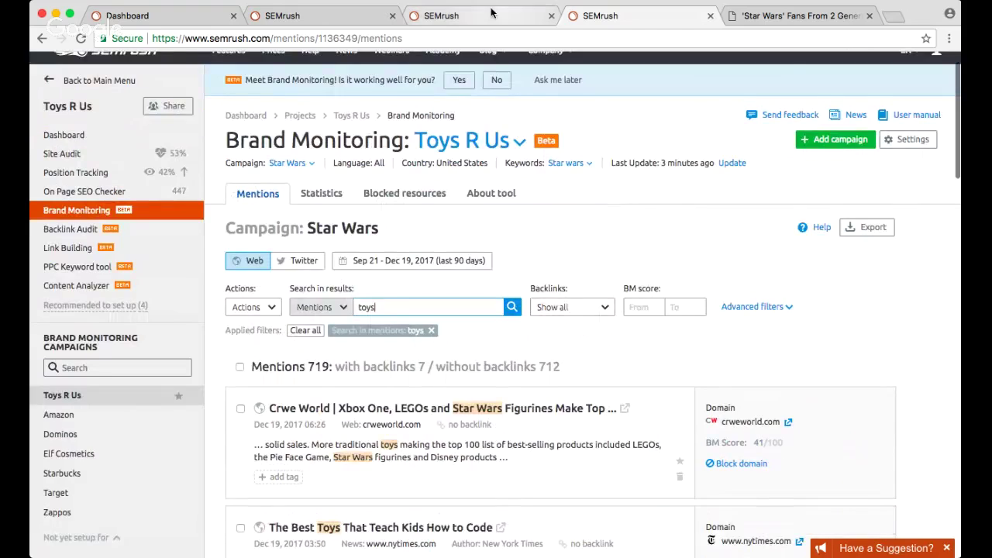
pyautogui.press('super+Tab')
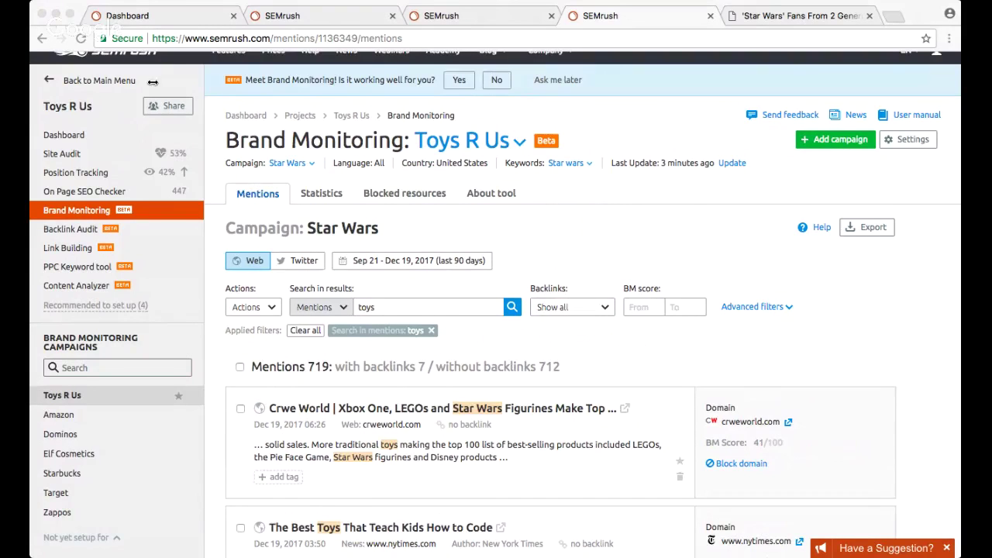
# Step: Move past the Toys R Us and Frozen tabs to the main Dashboard's Domain Analytics list
pyautogui.click(111, 103)
pyautogui.click(320, 18)
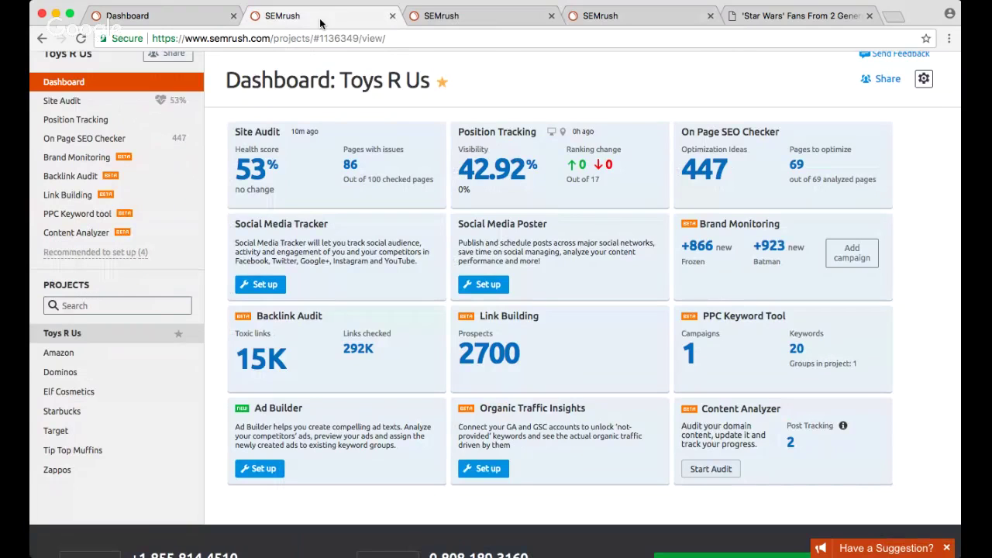
pyautogui.hotkey('ctrl', 'Tab')
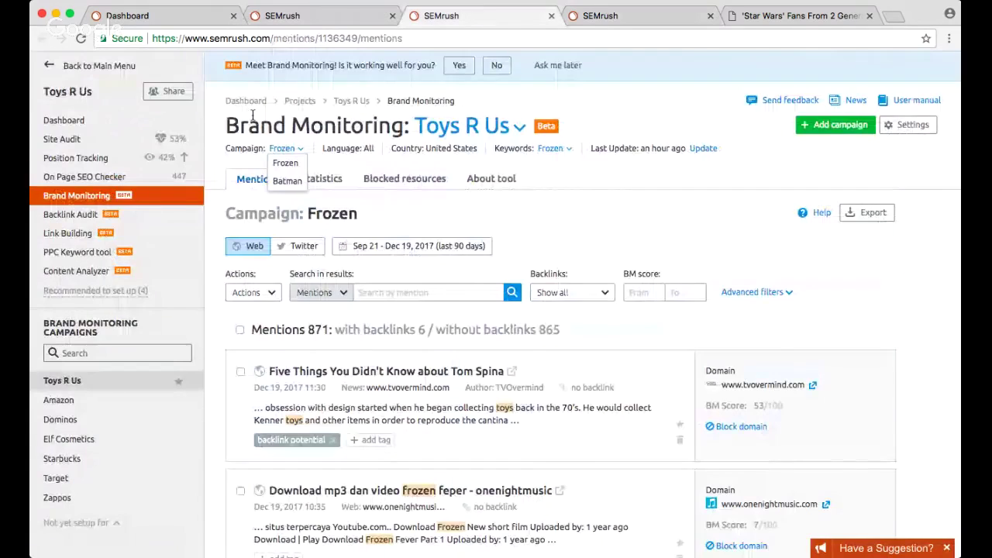
pyautogui.click(155, 15)
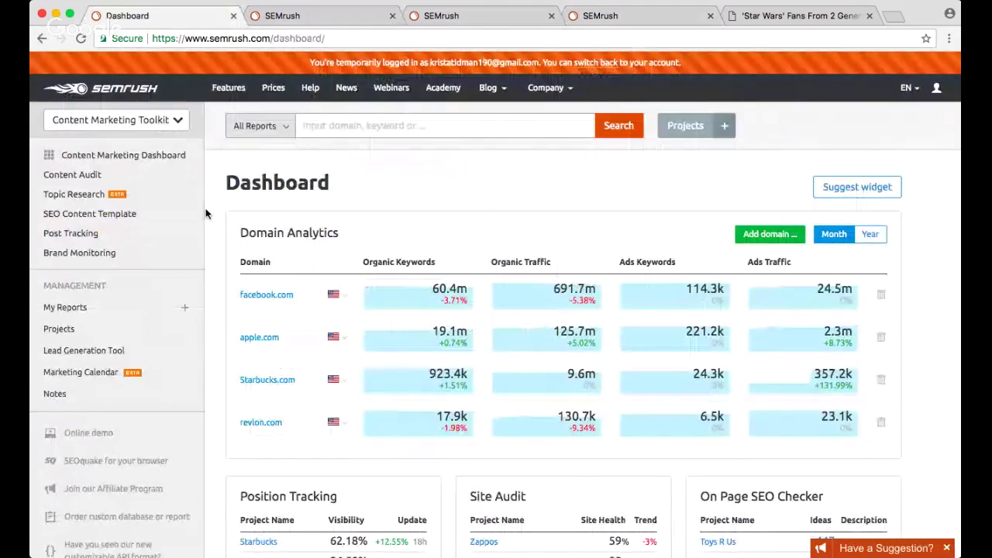
pyautogui.scroll(-1, 205, 213)
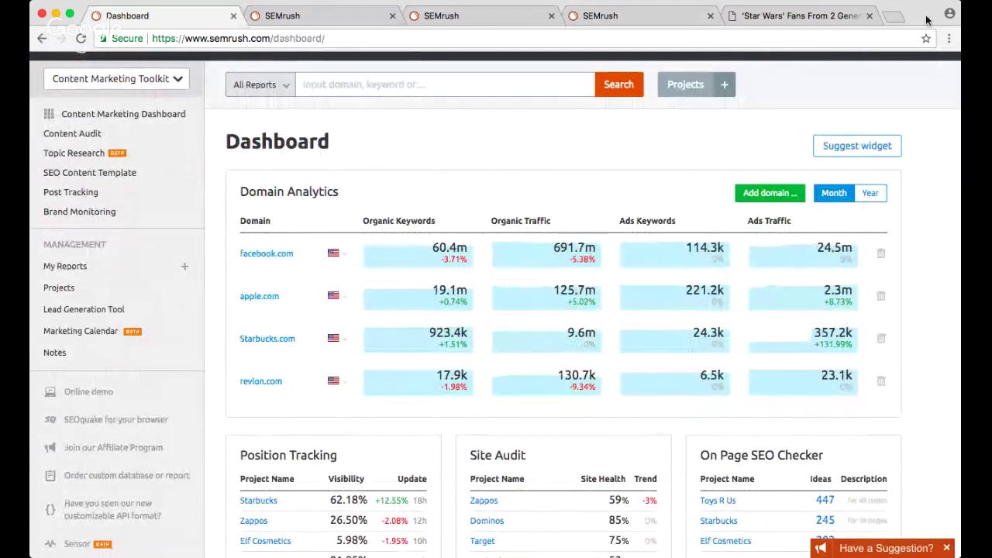
pyautogui.scroll(-1, 204, 190)
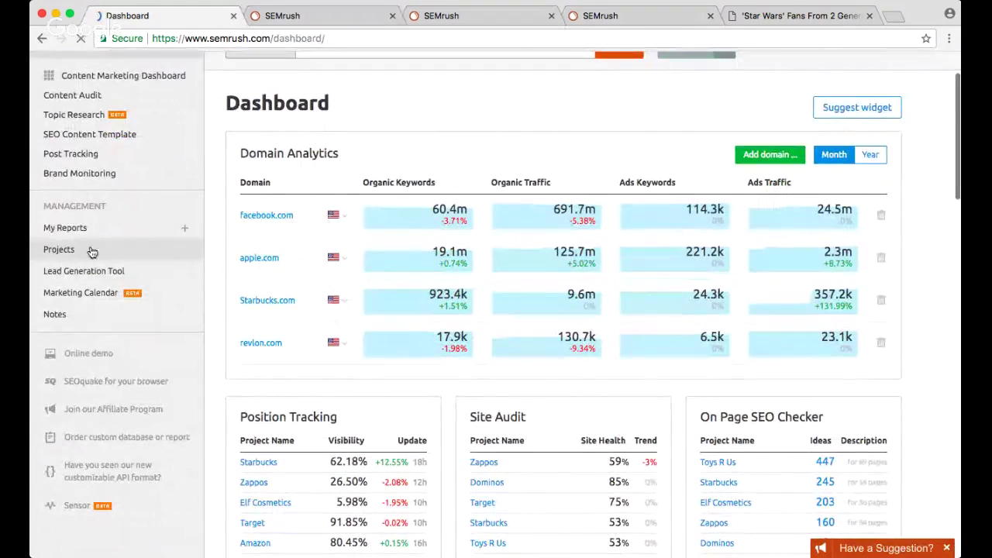
# Step: Browse the Projects list, then return to Toys R Us Frozen campaign's 871 mentions
pyautogui.click(89, 252)
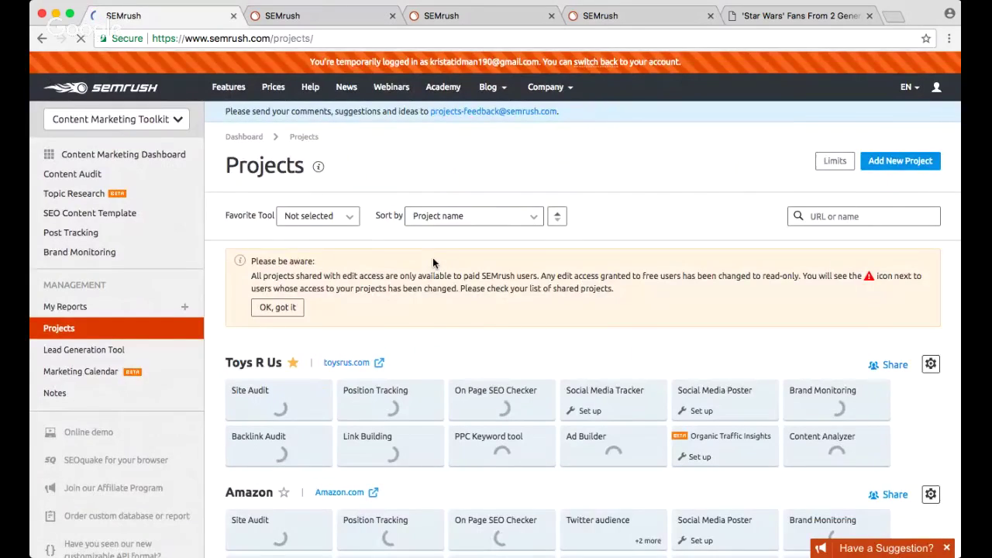
pyautogui.scroll(-3, 147, 264)
pyautogui.scroll(-2, 404, 223)
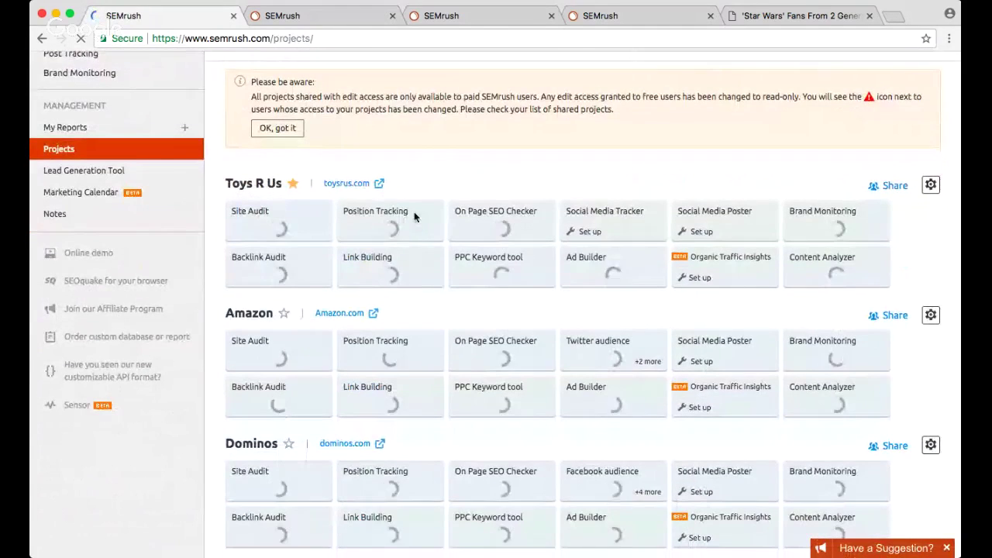
pyautogui.scroll(3, 479, 167)
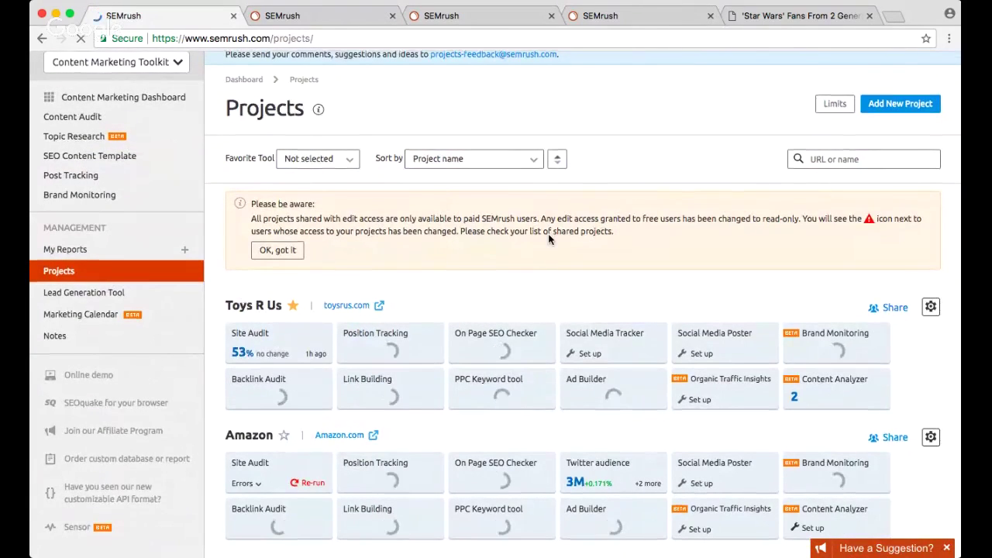
pyautogui.scroll(-4, 548, 233)
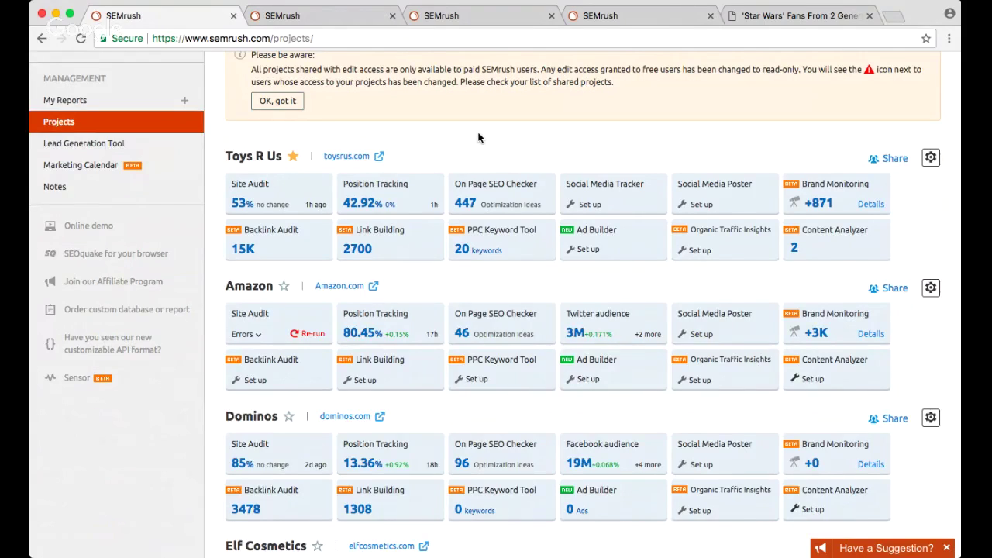
pyautogui.scroll(1, 478, 138)
pyautogui.scroll(4, 478, 138)
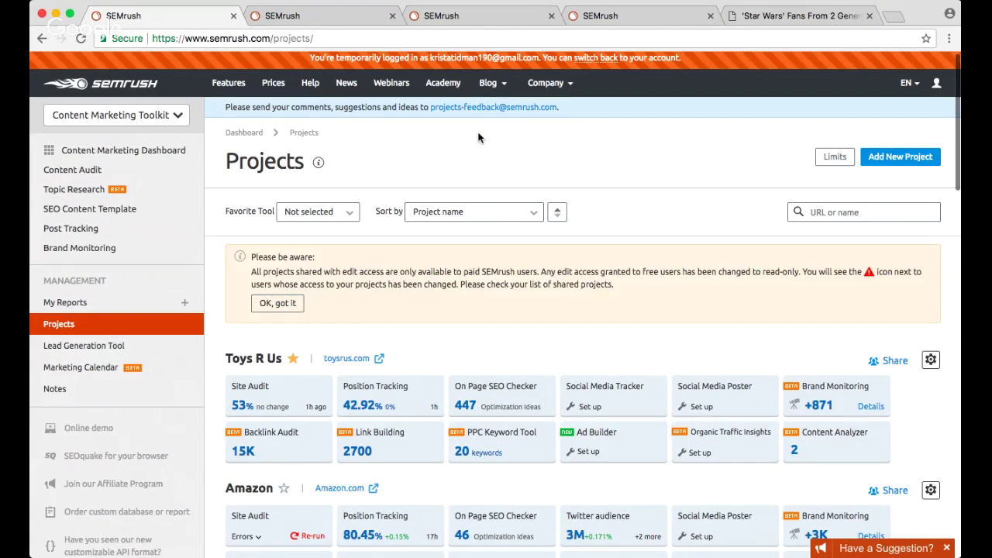
pyautogui.scroll(-4, 479, 138)
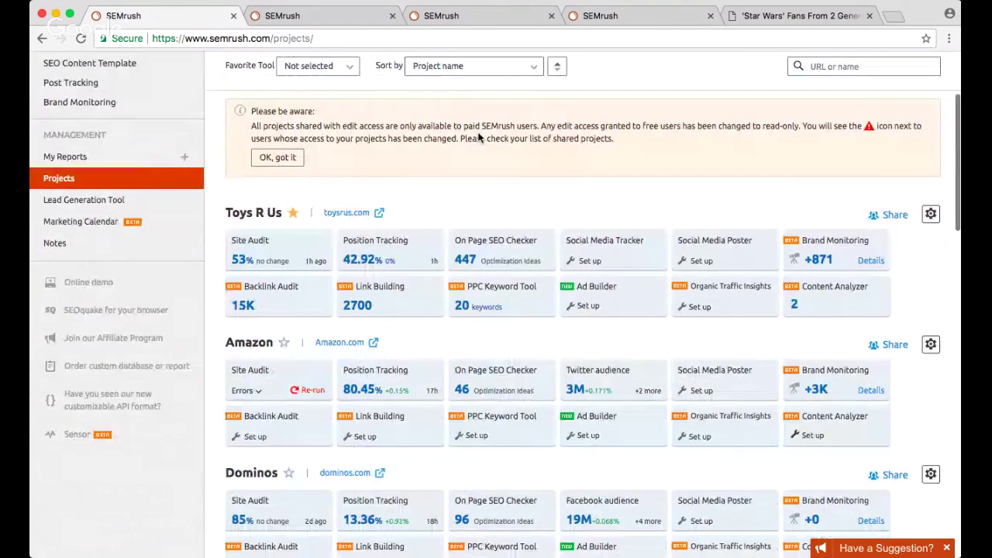
pyautogui.scroll(-2, 478, 138)
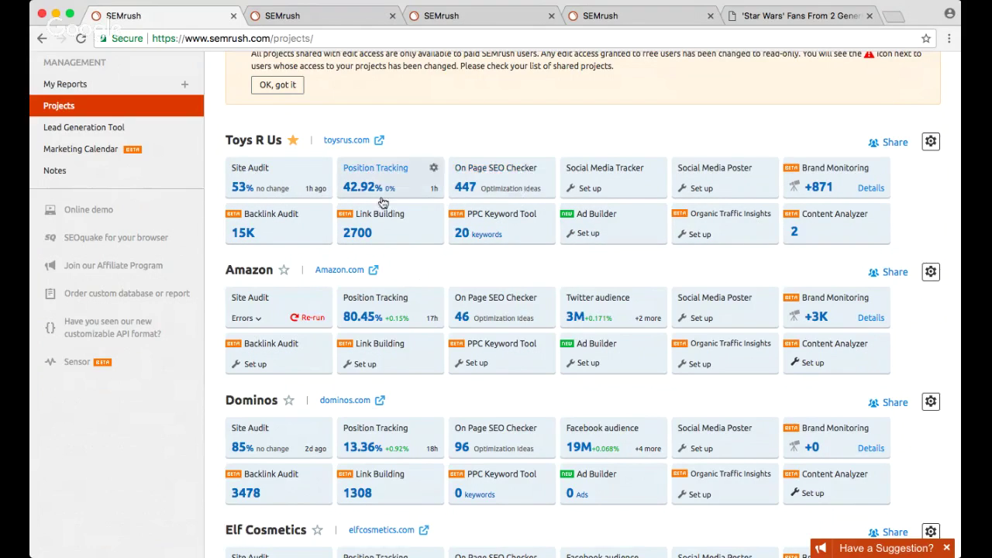
pyautogui.click(466, 16)
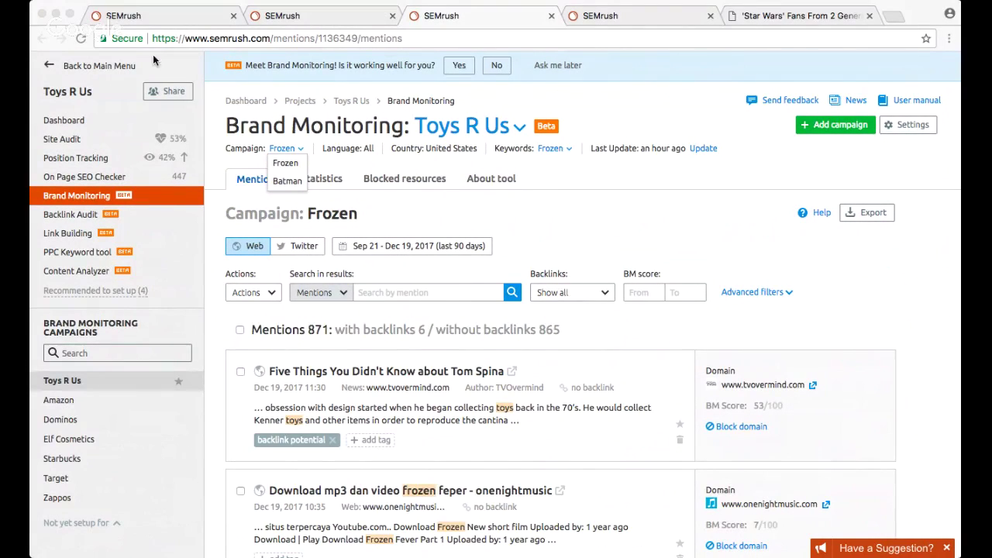
# Step: Go from the Toys R Us project dashboard back to its Content Analyzer error page
pyautogui.click(116, 91)
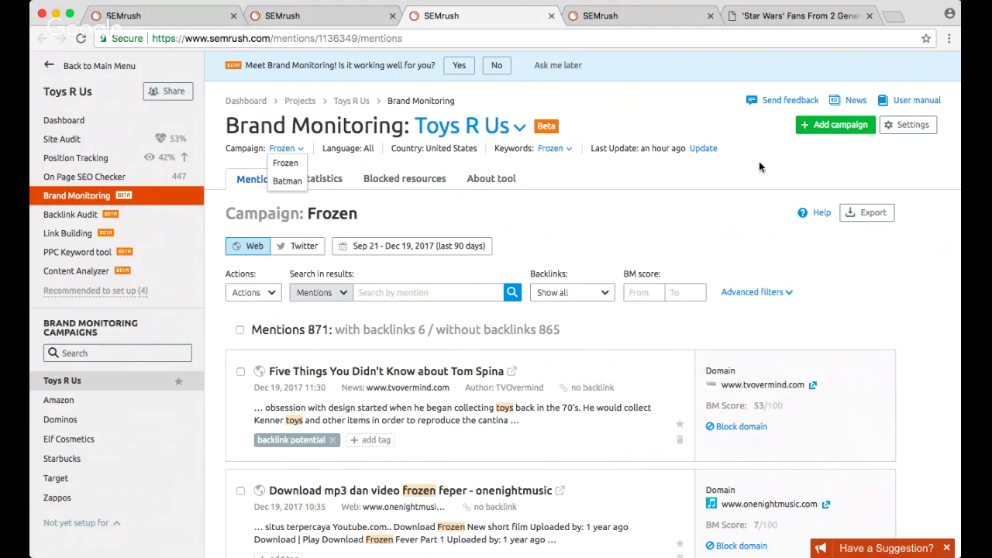
pyautogui.click(320, 17)
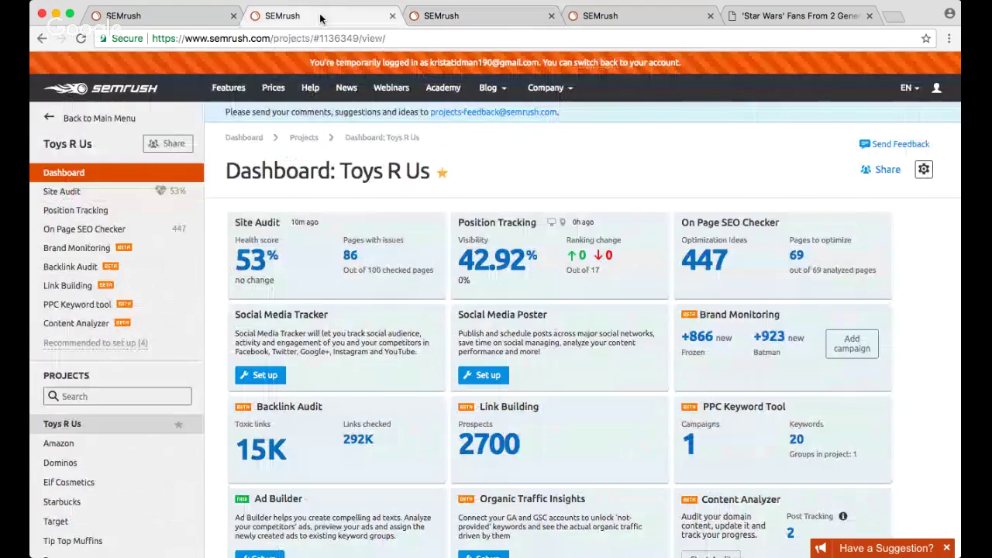
pyautogui.hscroll(-5, 599, 139)
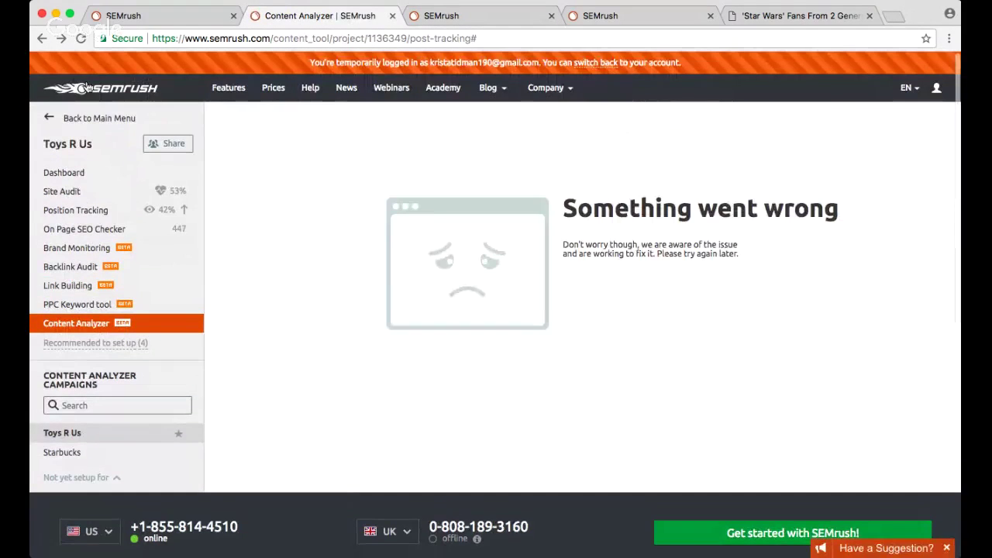
# Step: Return to the main Dashboard from the error page and scroll through it to the footer
pyautogui.click(88, 89)
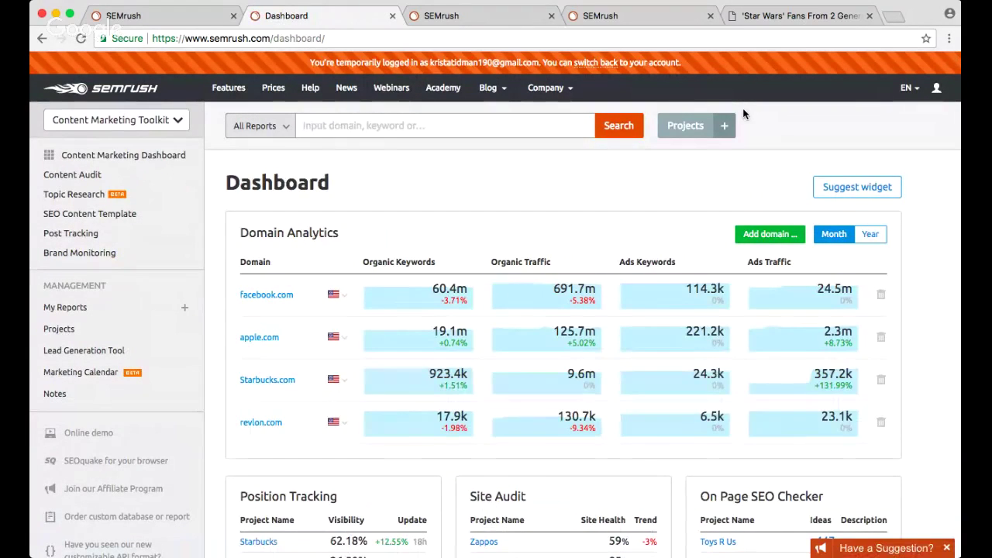
pyautogui.scroll(-1, 742, 113)
pyautogui.scroll(-20, 742, 111)
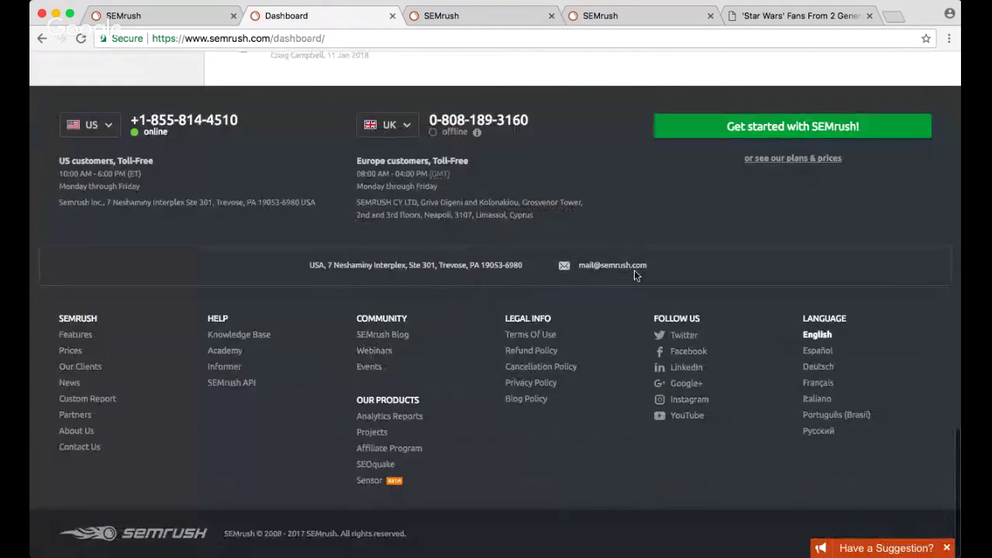
pyautogui.scroll(1, 643, 264)
pyautogui.scroll(15, 659, 262)
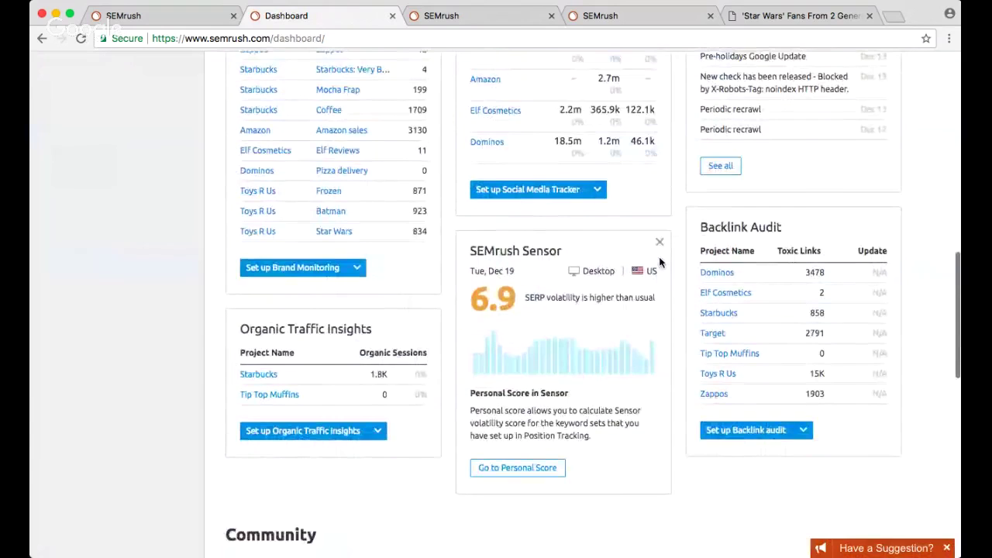
pyautogui.scroll(5, 659, 262)
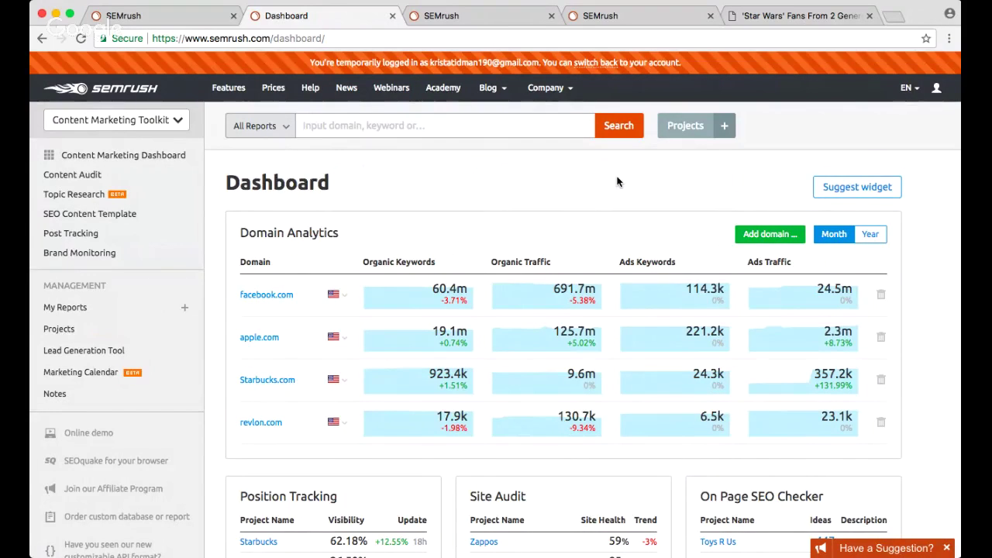
pyautogui.scroll(-2, 617, 181)
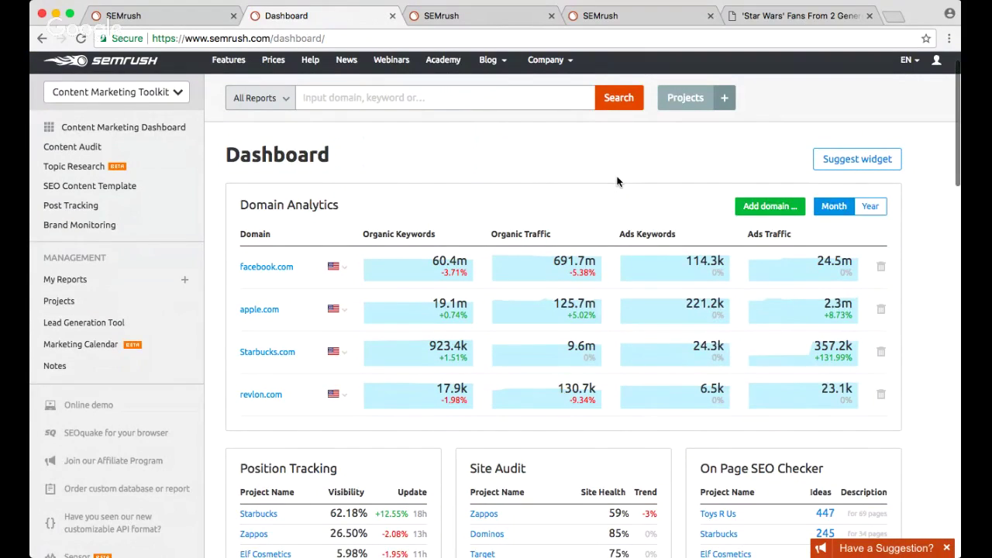
pyautogui.scroll(-3, 617, 181)
pyautogui.scroll(4, 617, 181)
pyautogui.scroll(-2, 448, 203)
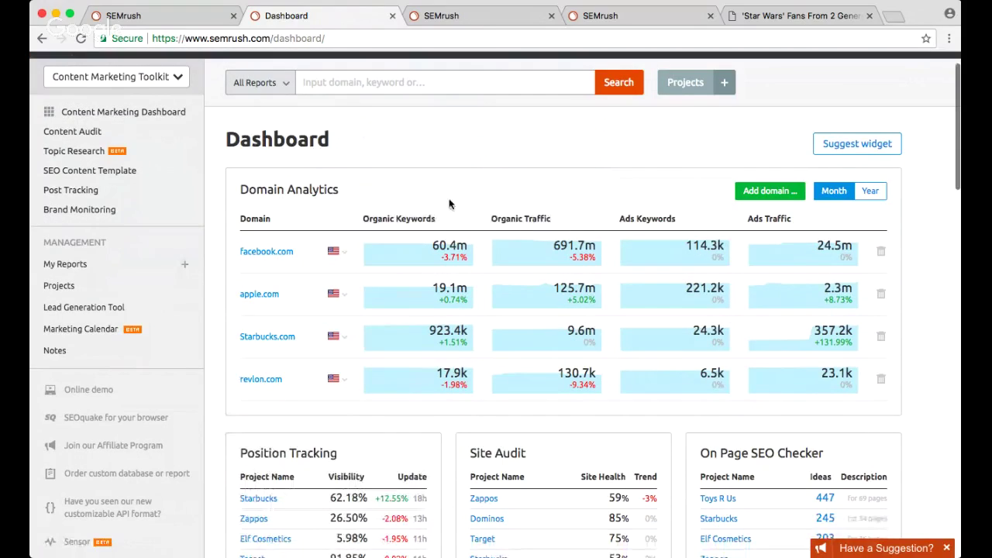
pyautogui.click(75, 295)
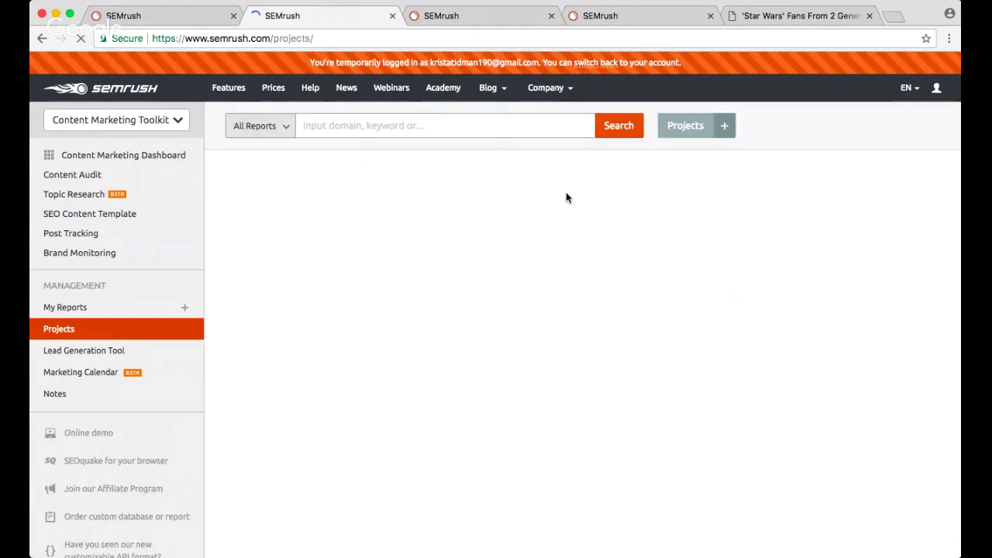
# Step: Review the Toys R Us, Amazon, Dominos, Elf Cosmetics and Starbucks project cards
pyautogui.scroll(-2, 683, 204)
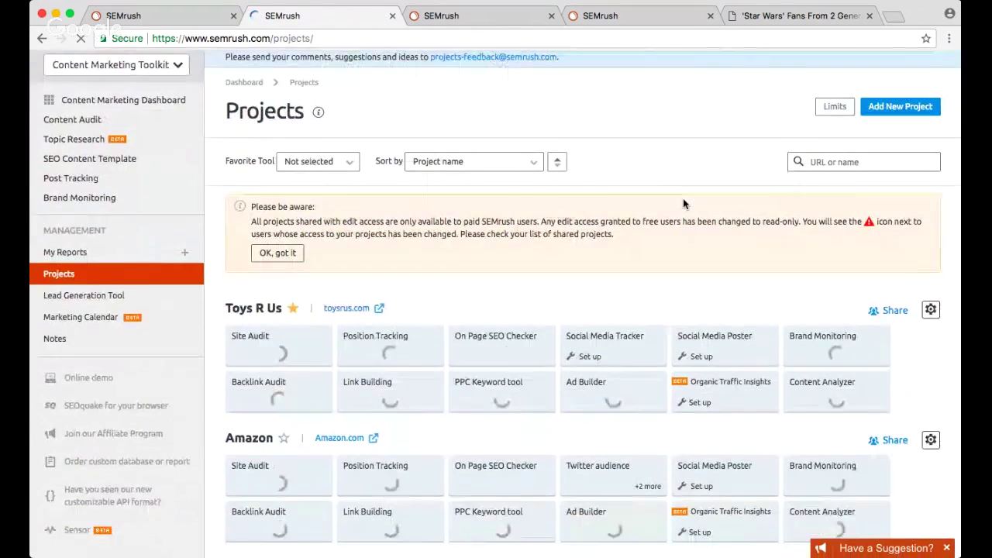
pyautogui.scroll(-1, 683, 203)
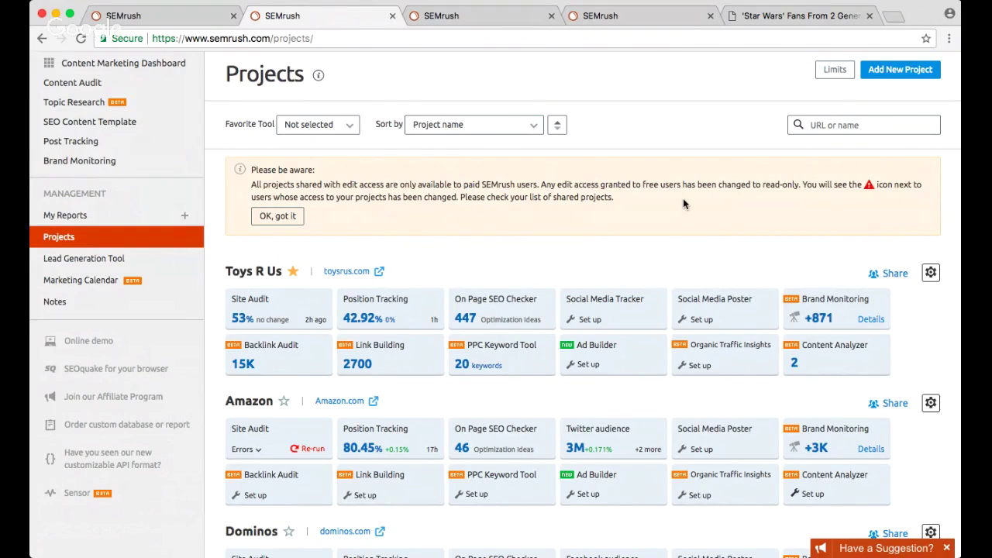
pyautogui.scroll(-2, 683, 203)
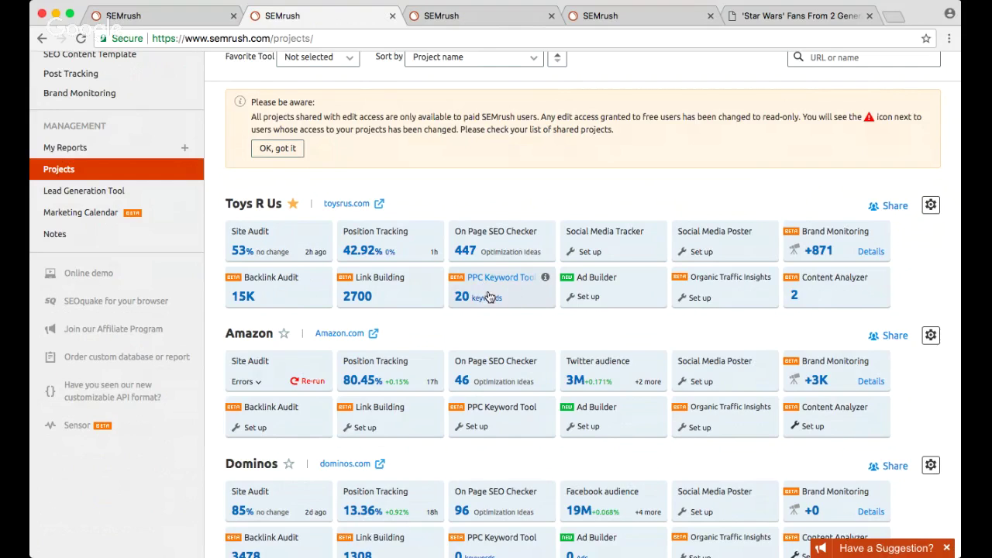
pyautogui.scroll(5, 601, 280)
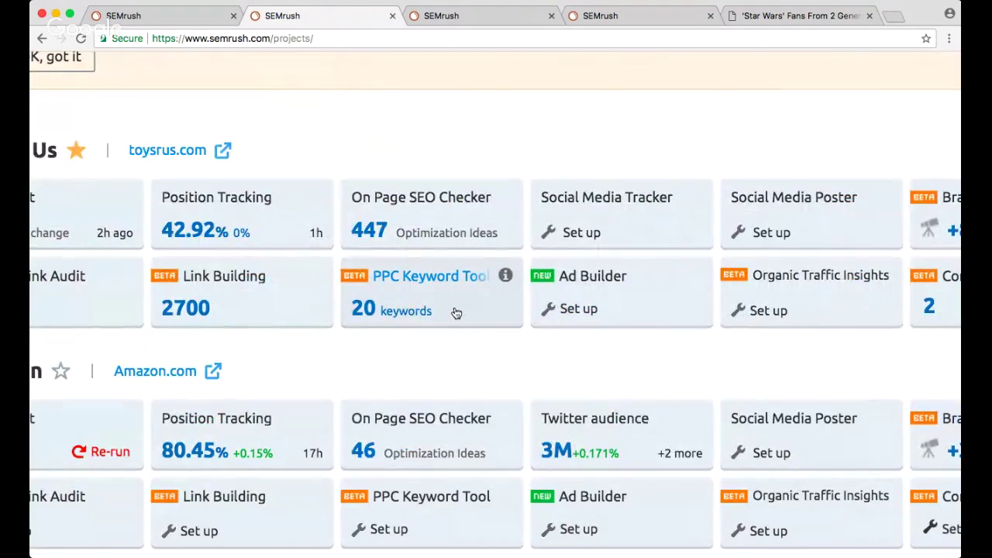
pyautogui.scroll(-5, 439, 320)
pyautogui.scroll(-3, 439, 320)
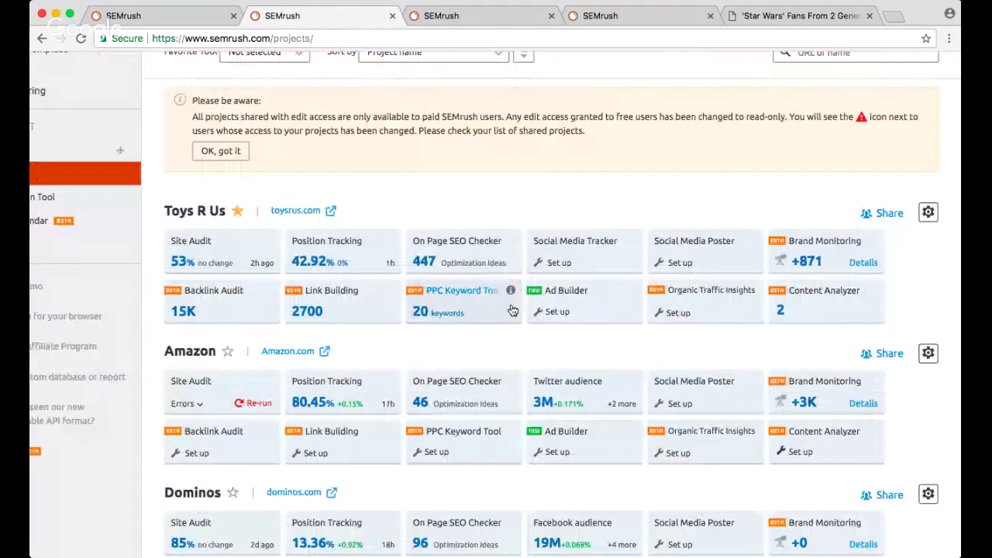
pyautogui.scroll(-3, 748, 246)
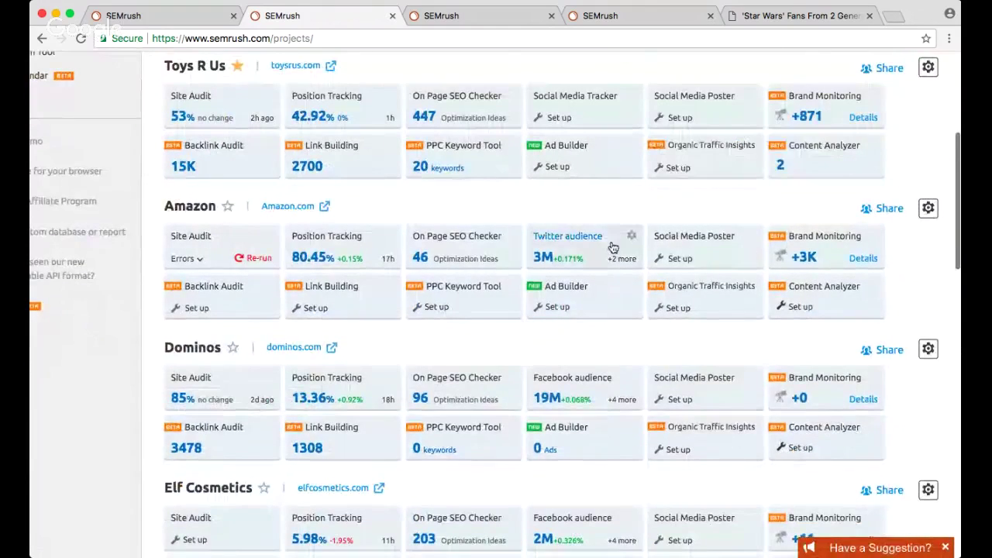
pyautogui.scroll(-4, 624, 236)
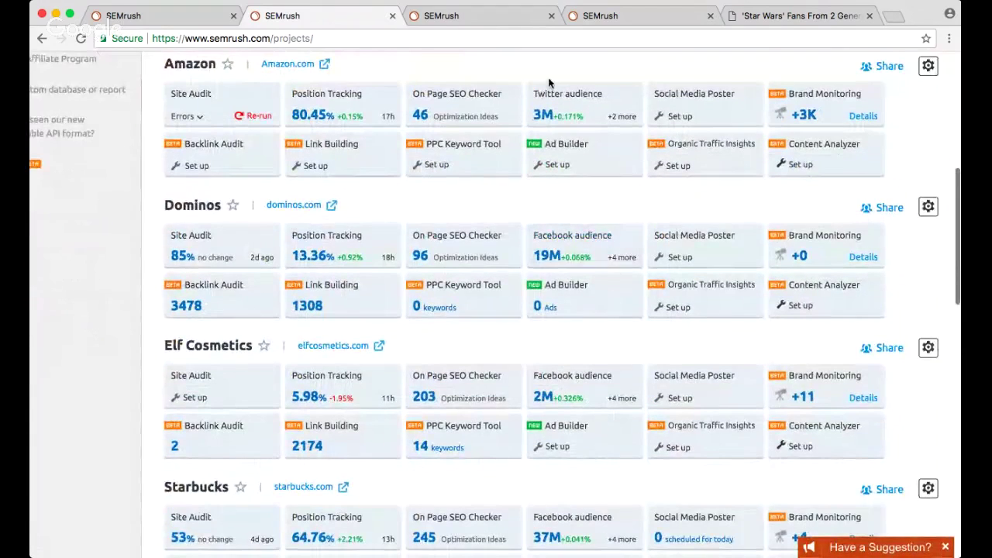
pyautogui.click(505, 11)
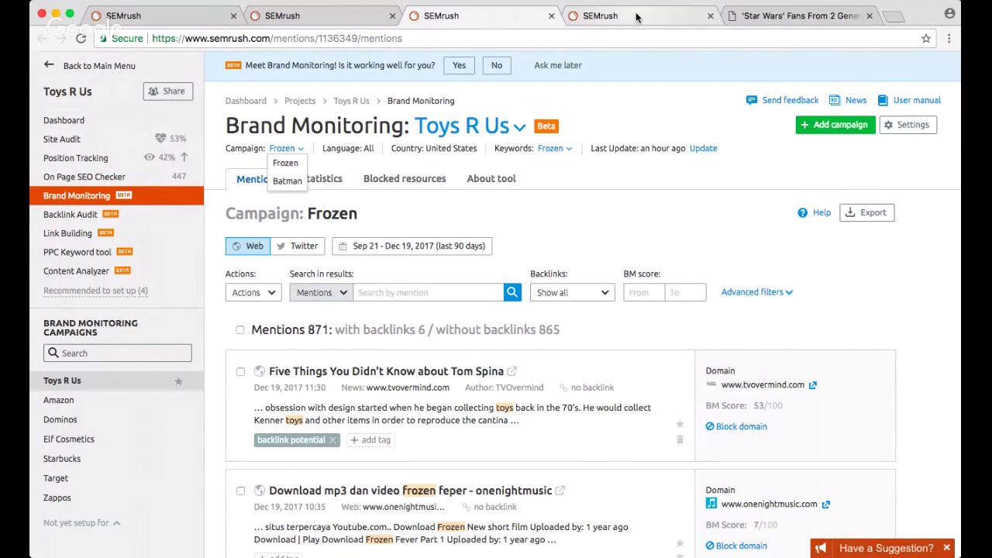
# Step: Show the Star Wars campaign's 719 'toys' mentions and select the 'toys' search term
pyautogui.scroll(-1, 710, 147)
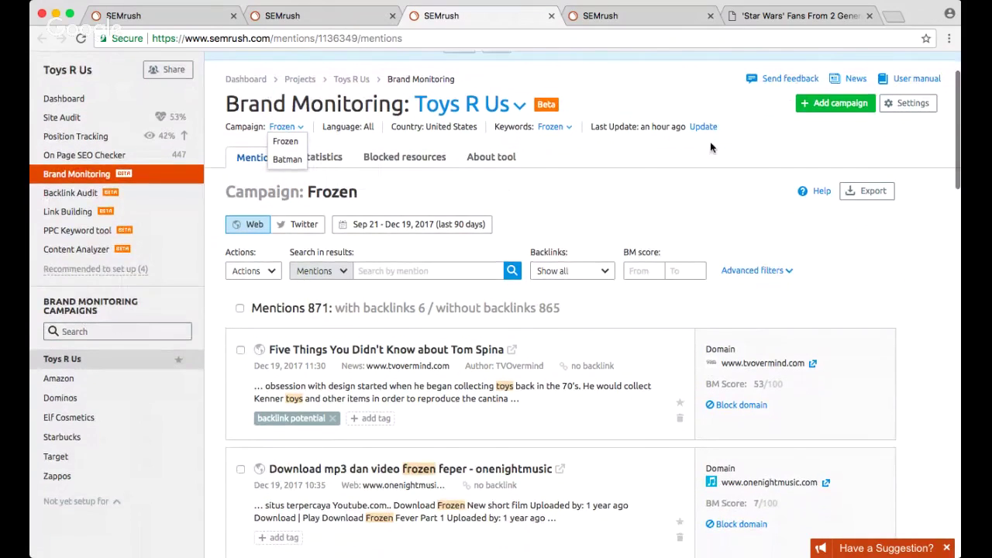
pyautogui.scroll(-2, 711, 147)
pyautogui.scroll(3, 711, 147)
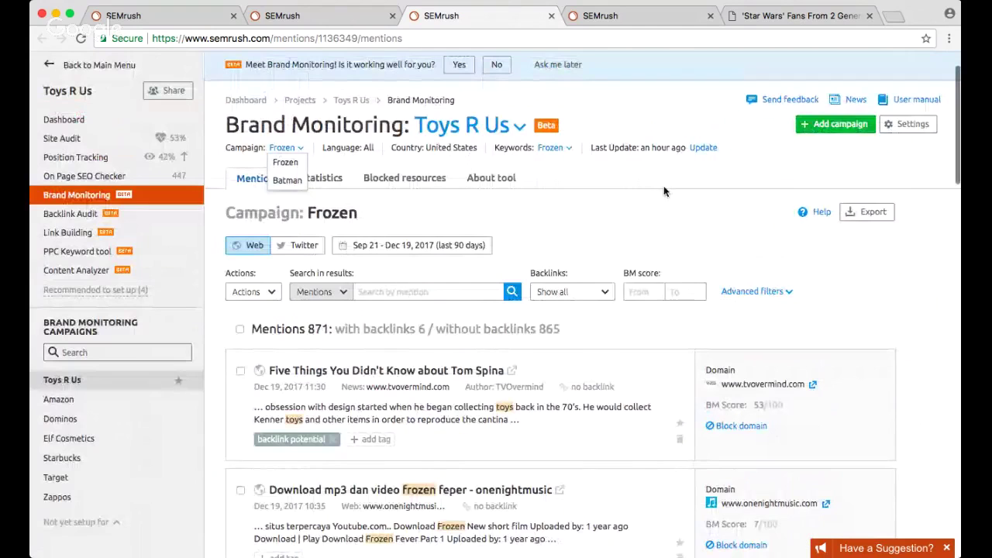
pyautogui.click(662, 19)
pyautogui.scroll(-2, 640, 272)
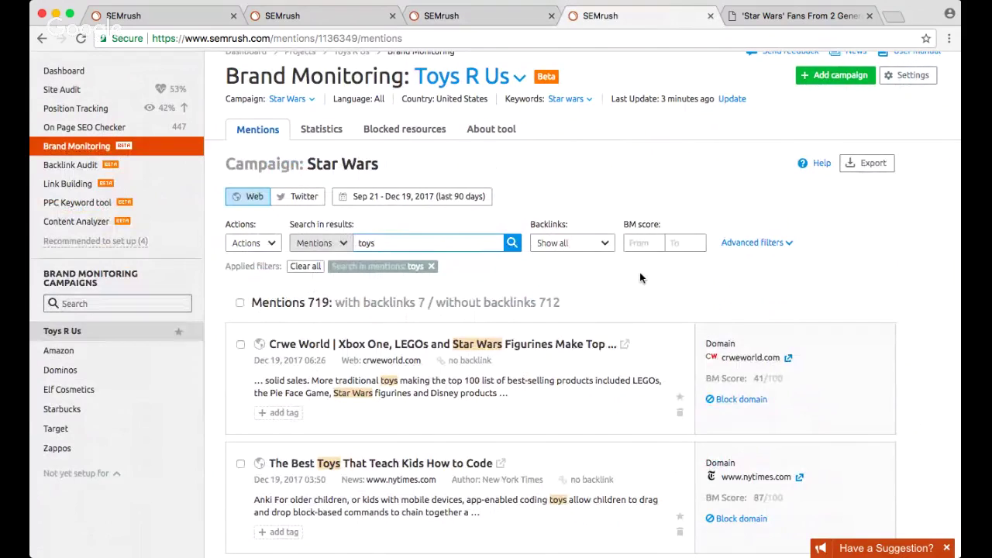
pyautogui.doubleClick(416, 242)
pyautogui.scroll(3, 523, 184)
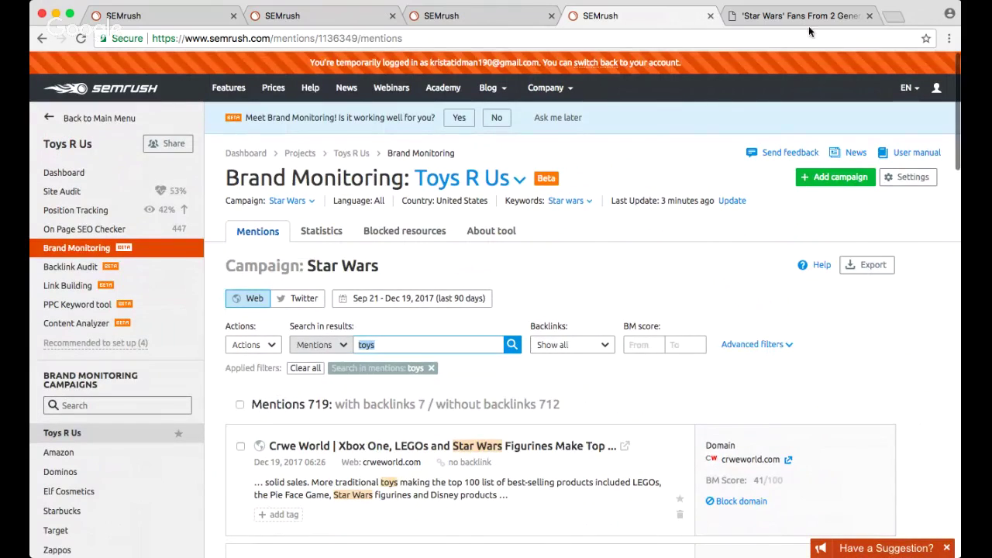